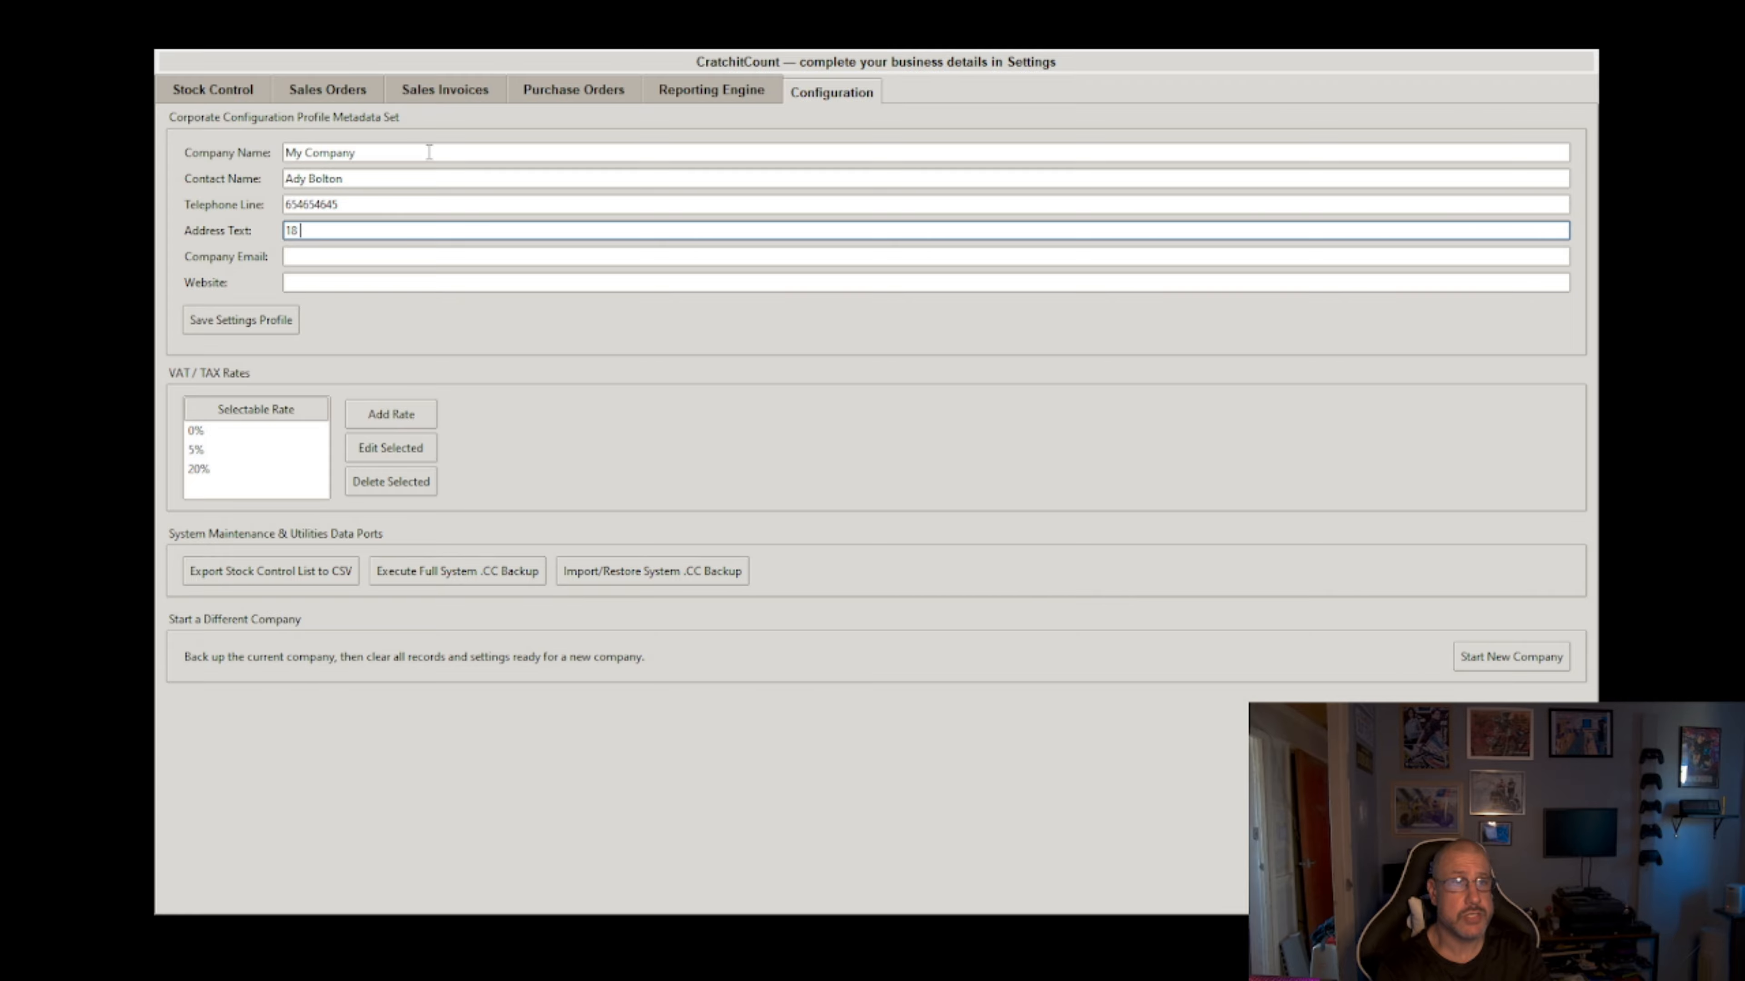
text(My Road, UK)
key(Tab)
text(test@)
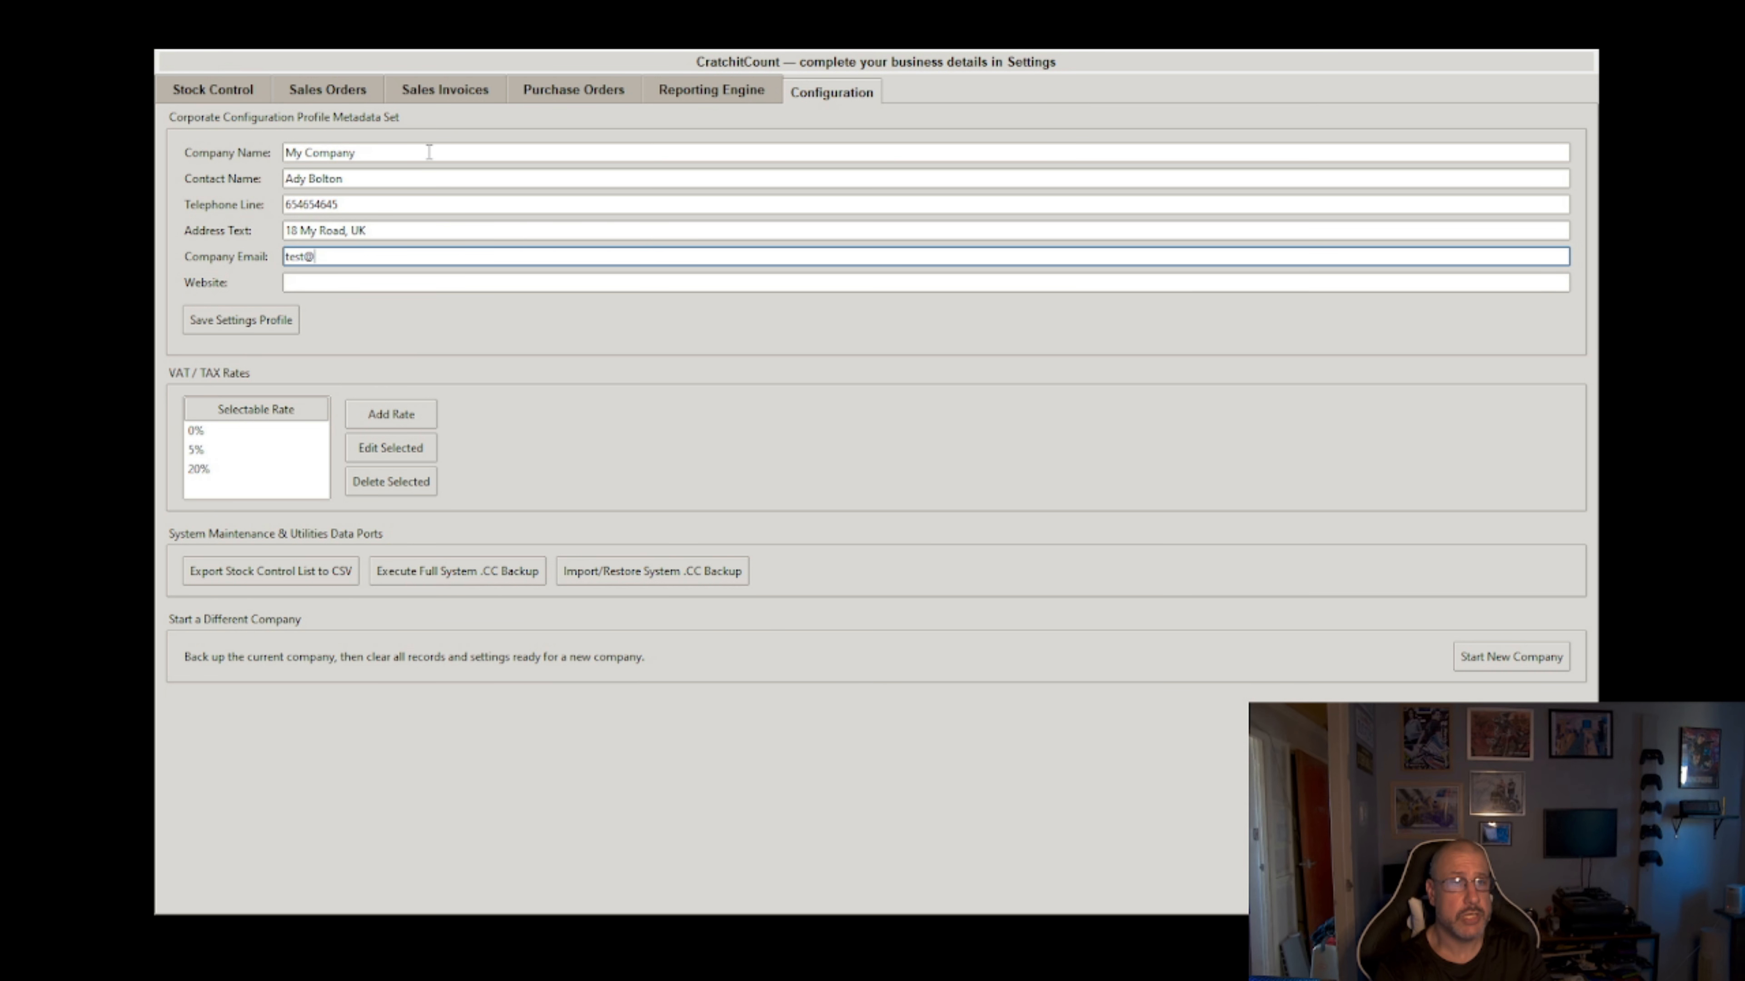
text(test.com)
key(Tab)
text(w)
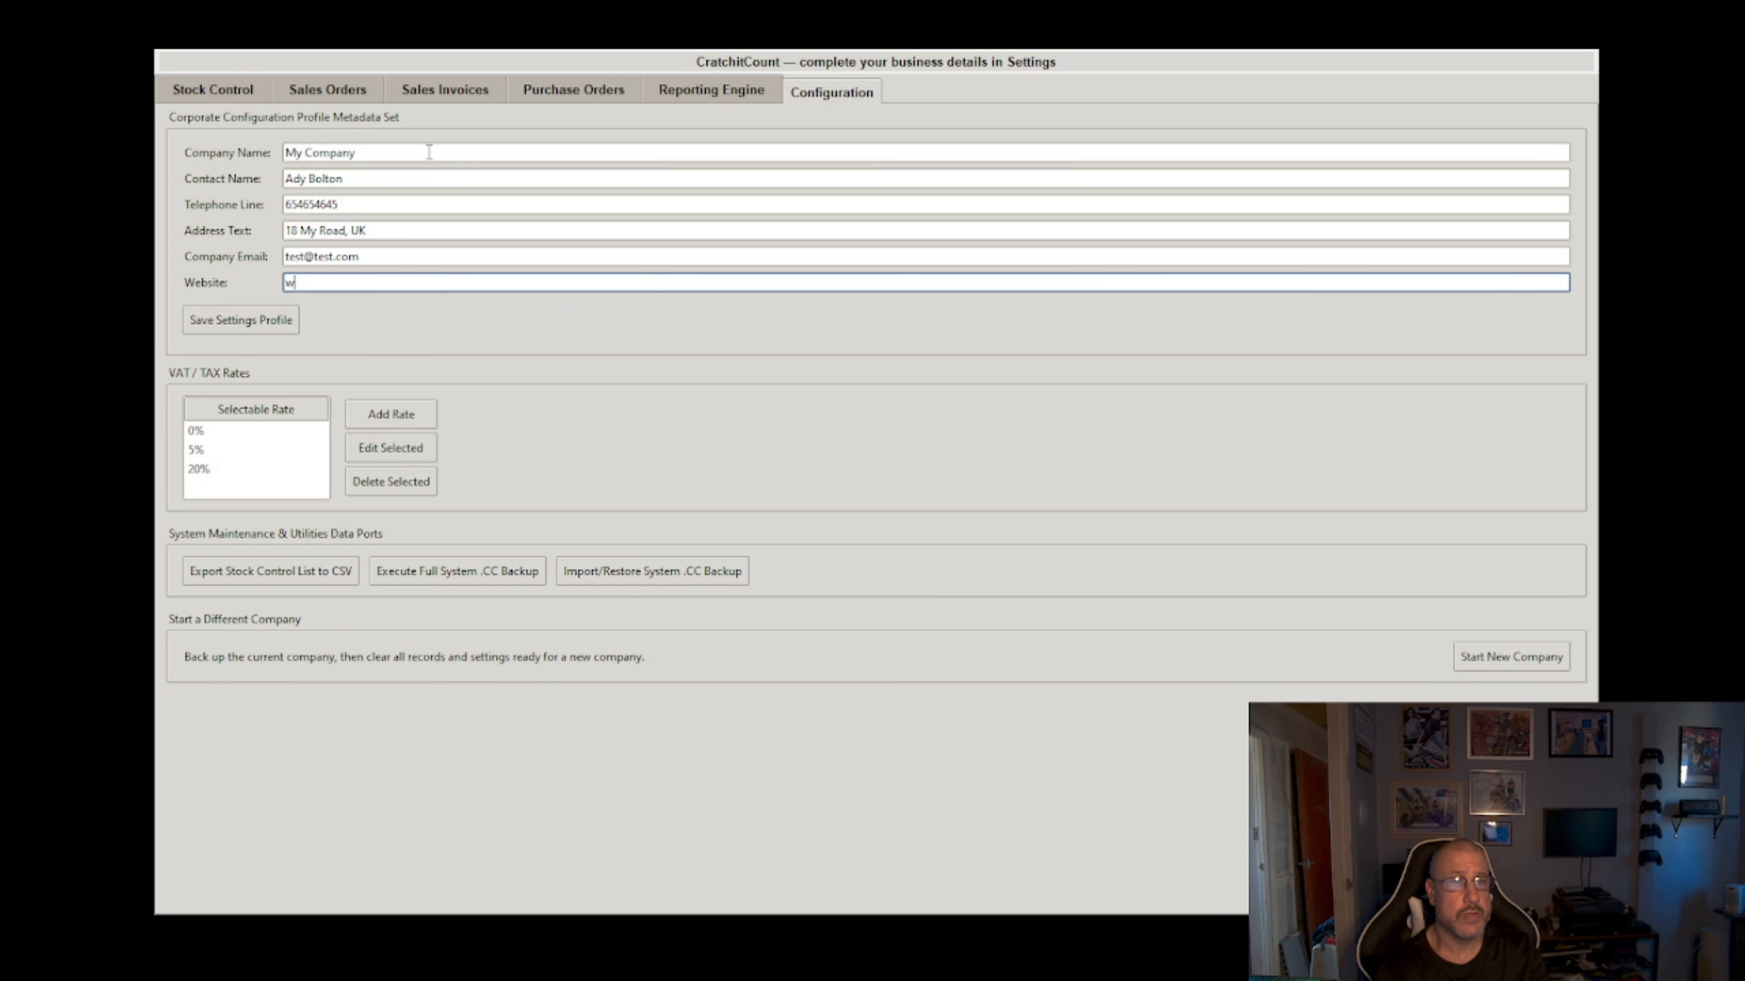
text(ww.test.com)
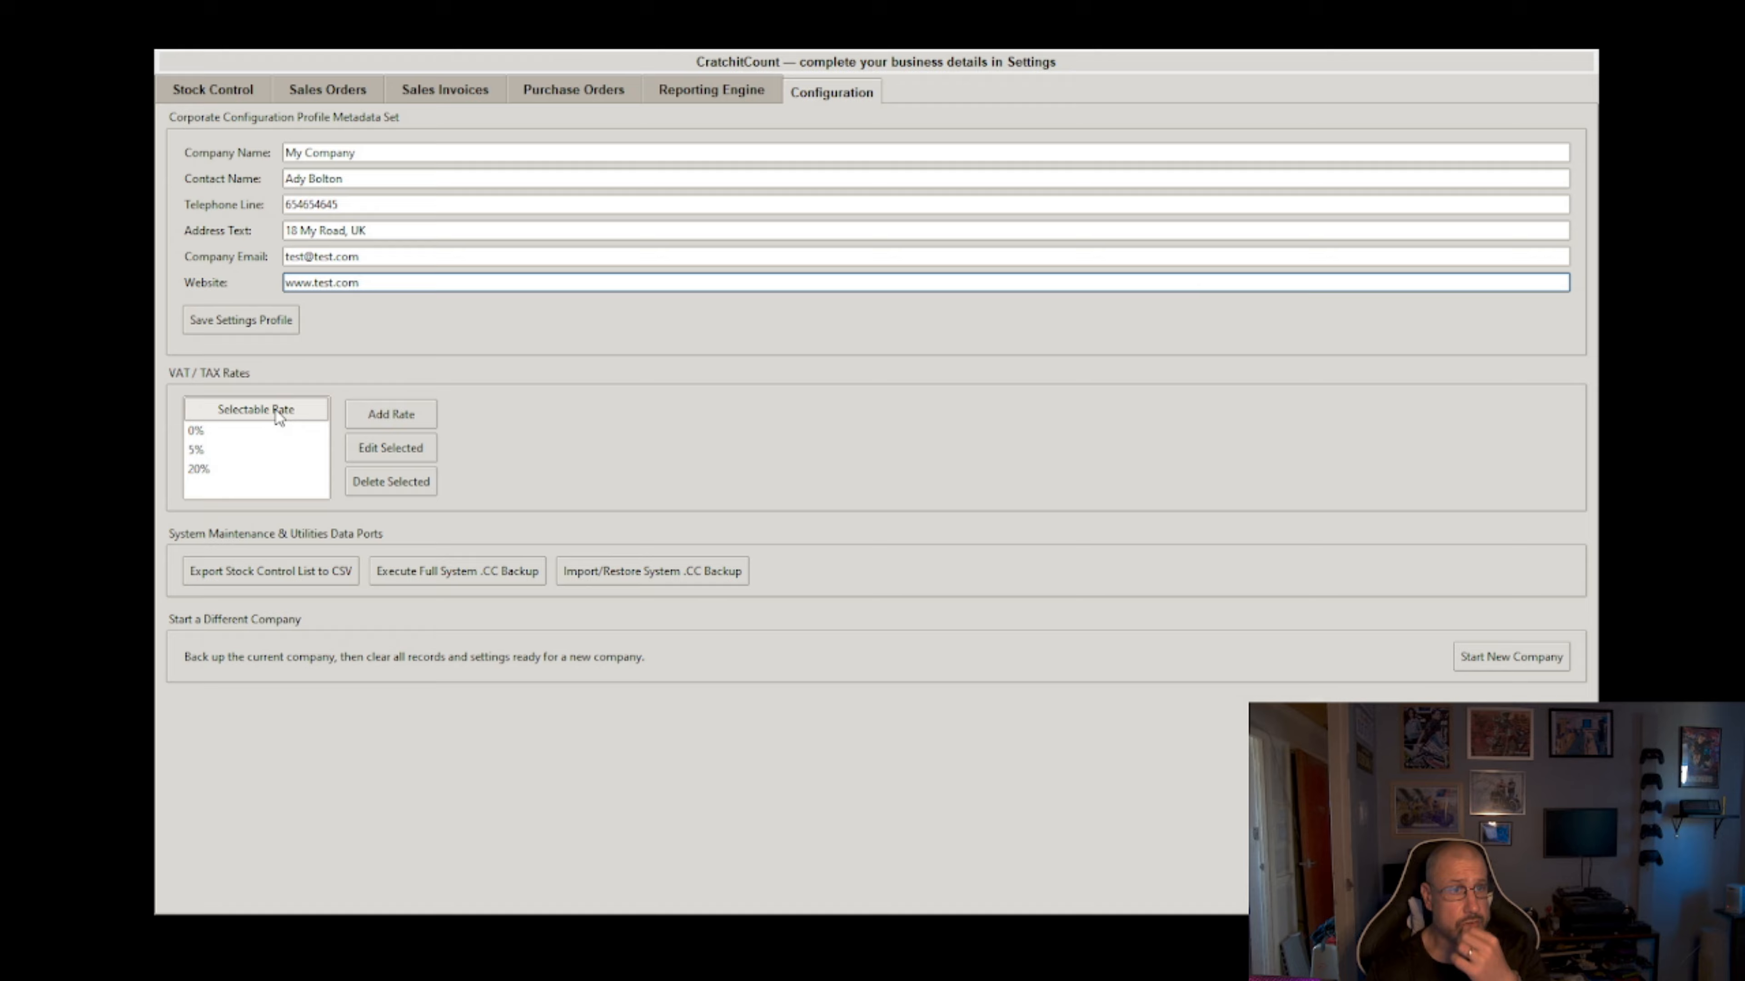
Step: Set the VAT rate to 0% and save the business profile
click(223, 434)
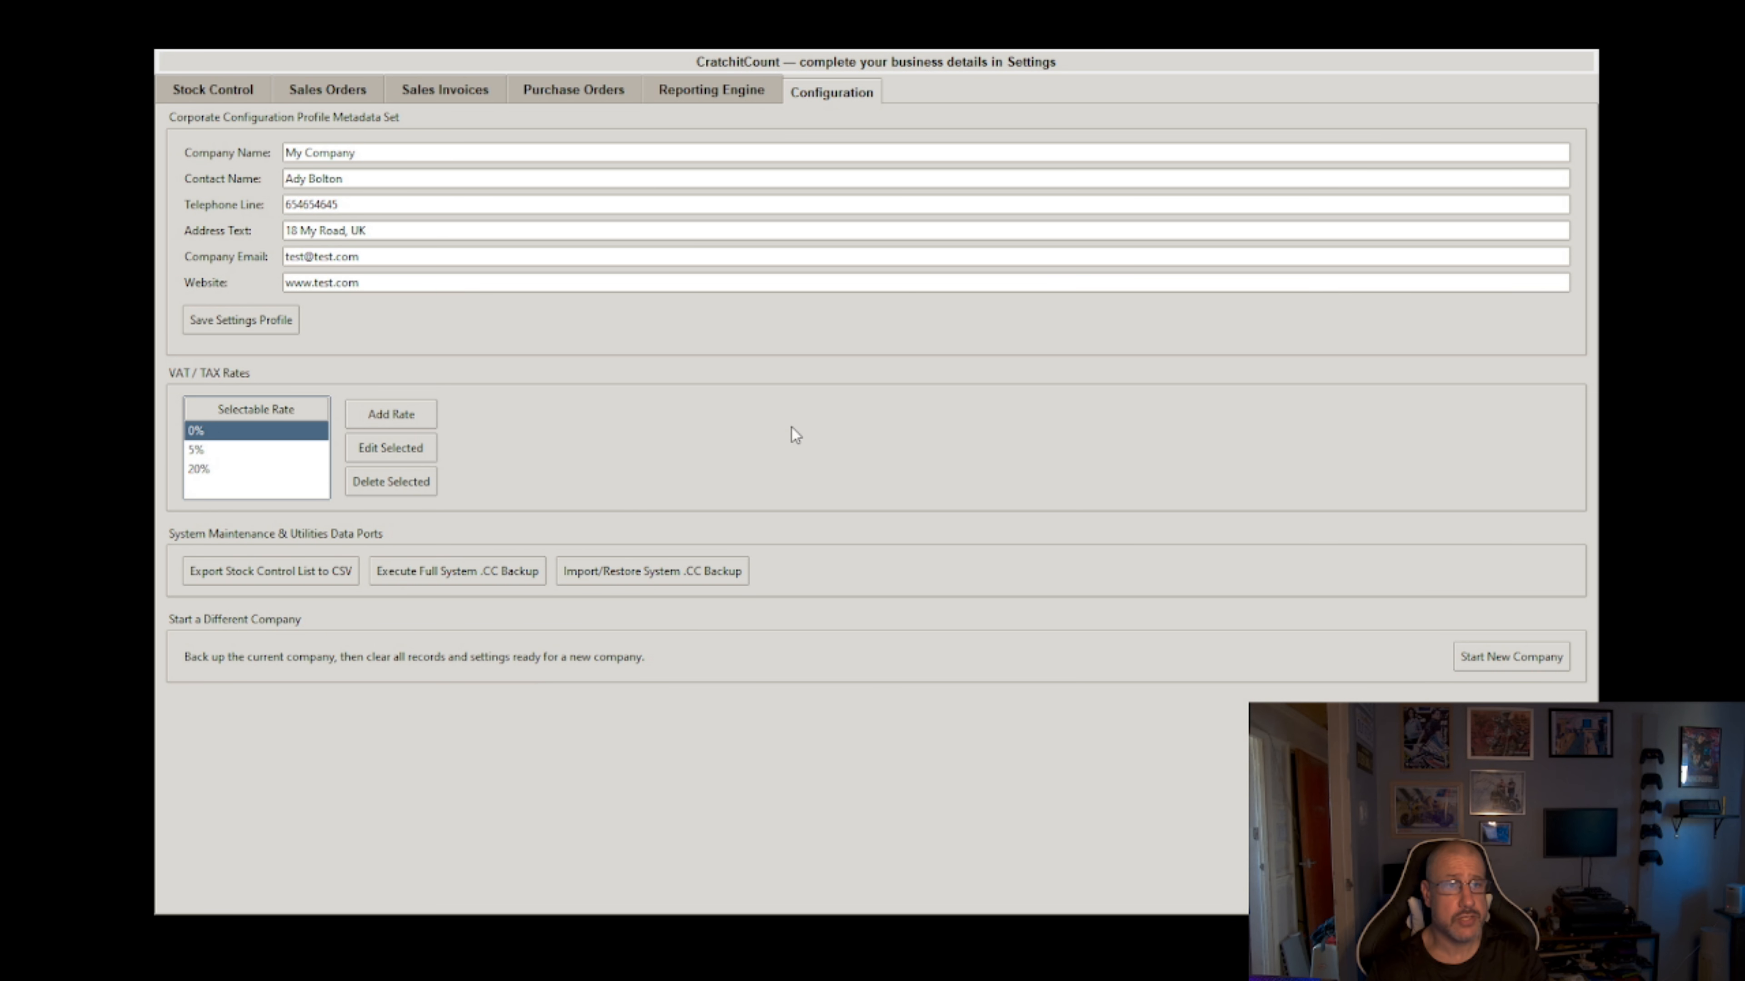
click(237, 319)
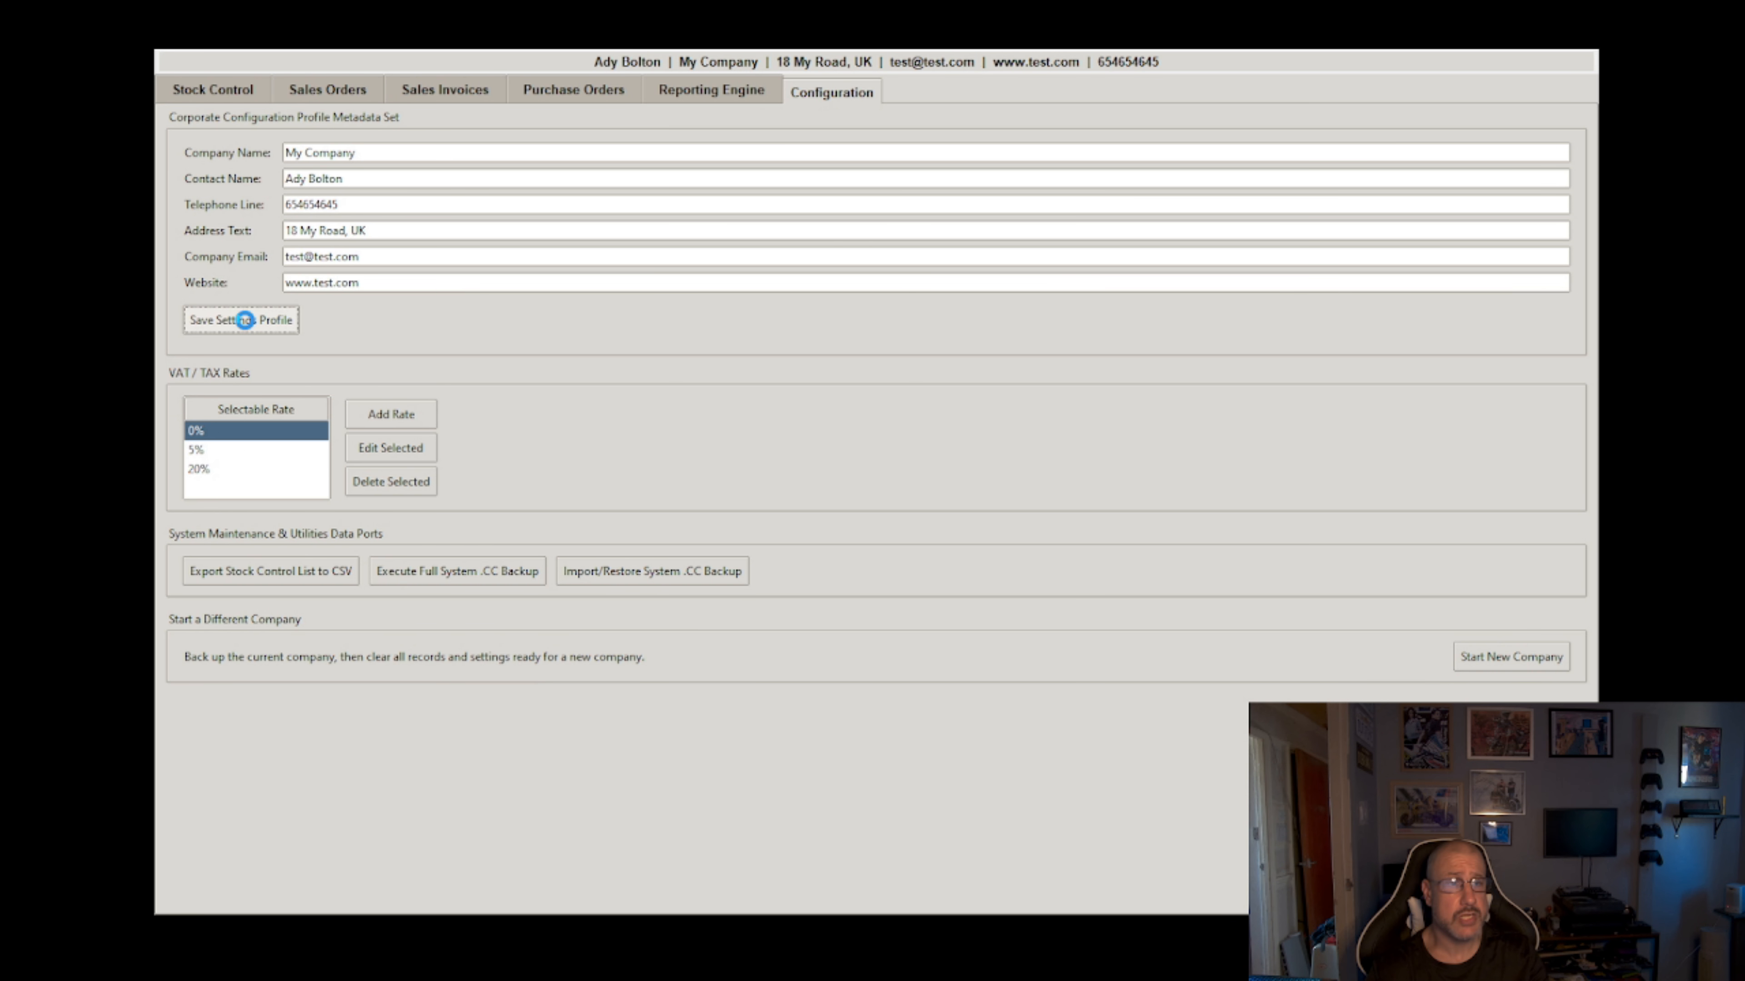
click(929, 513)
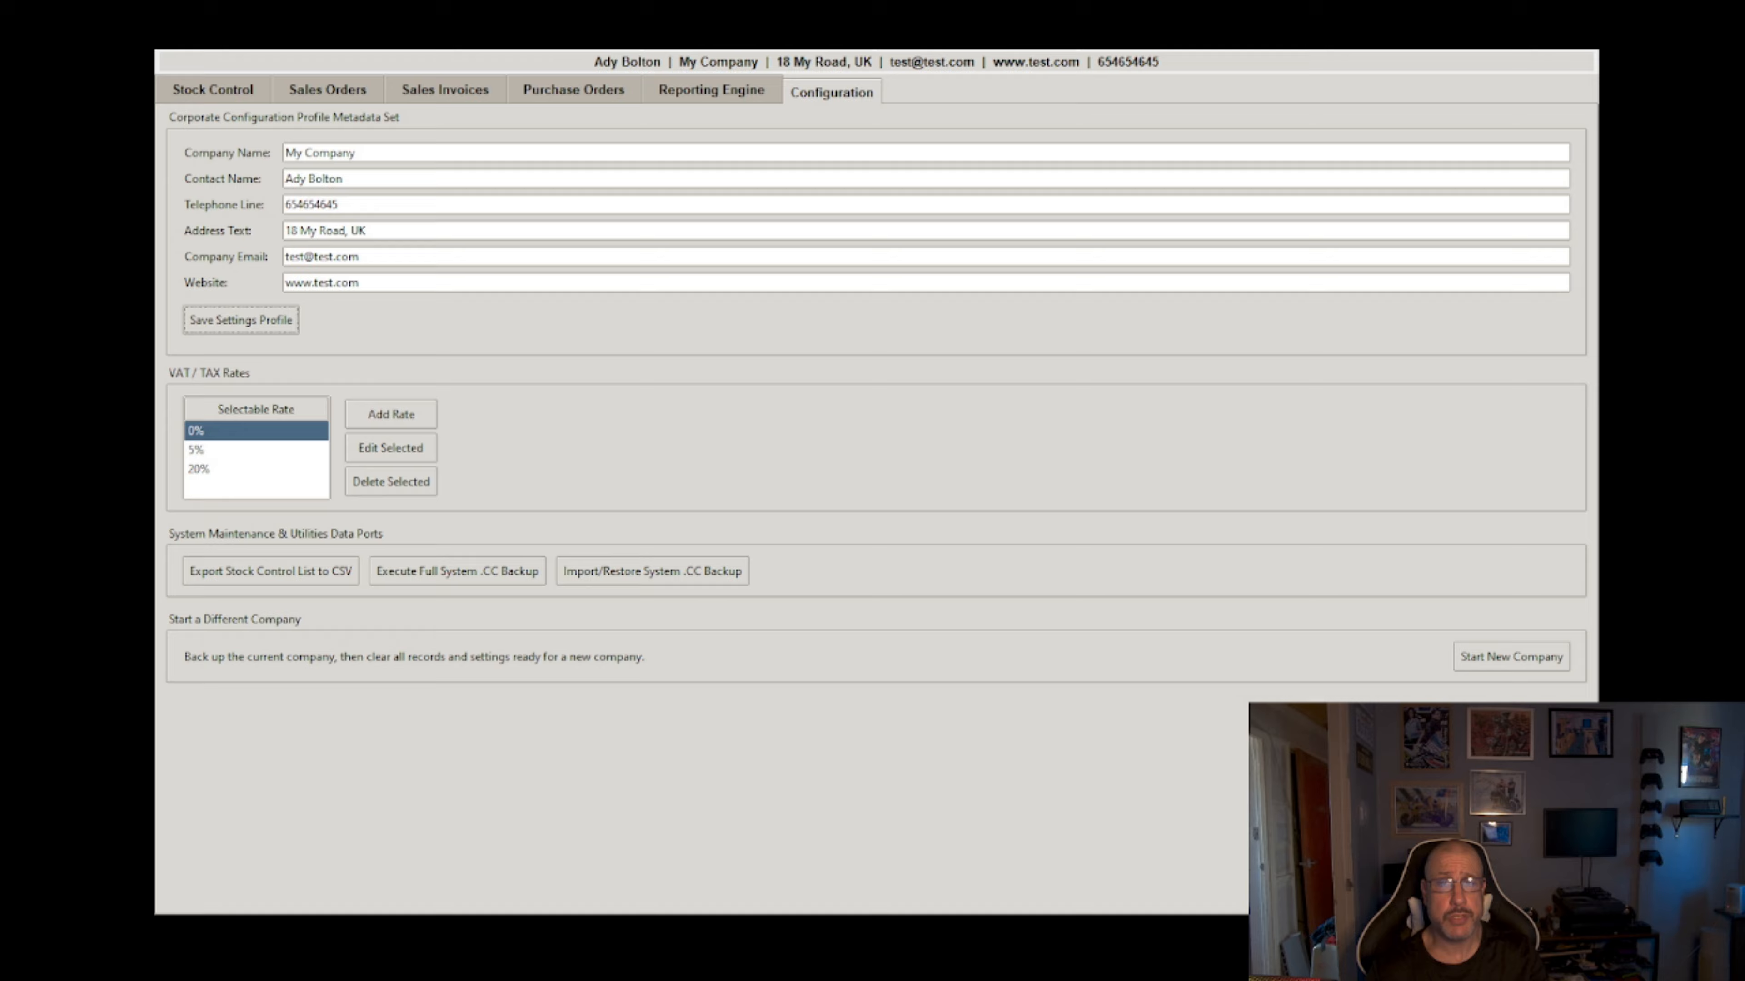
Step: Create stock product 001 with the description 'My Test Product'
click(206, 89)
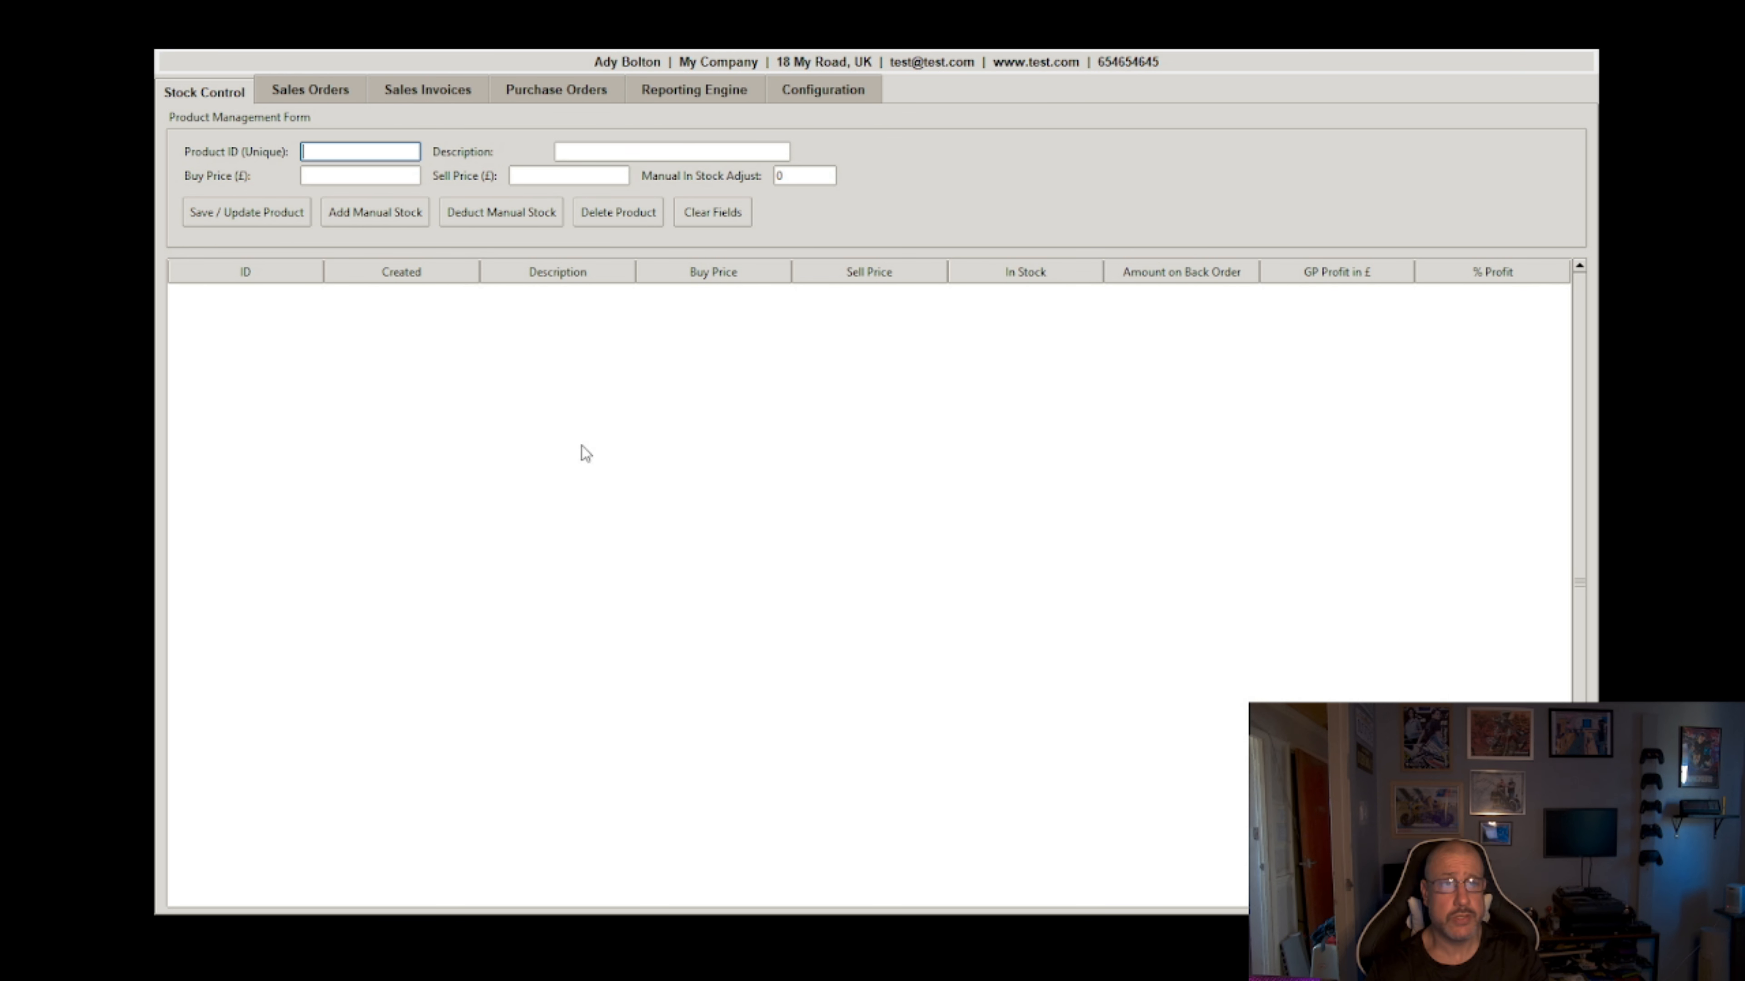
text(001)
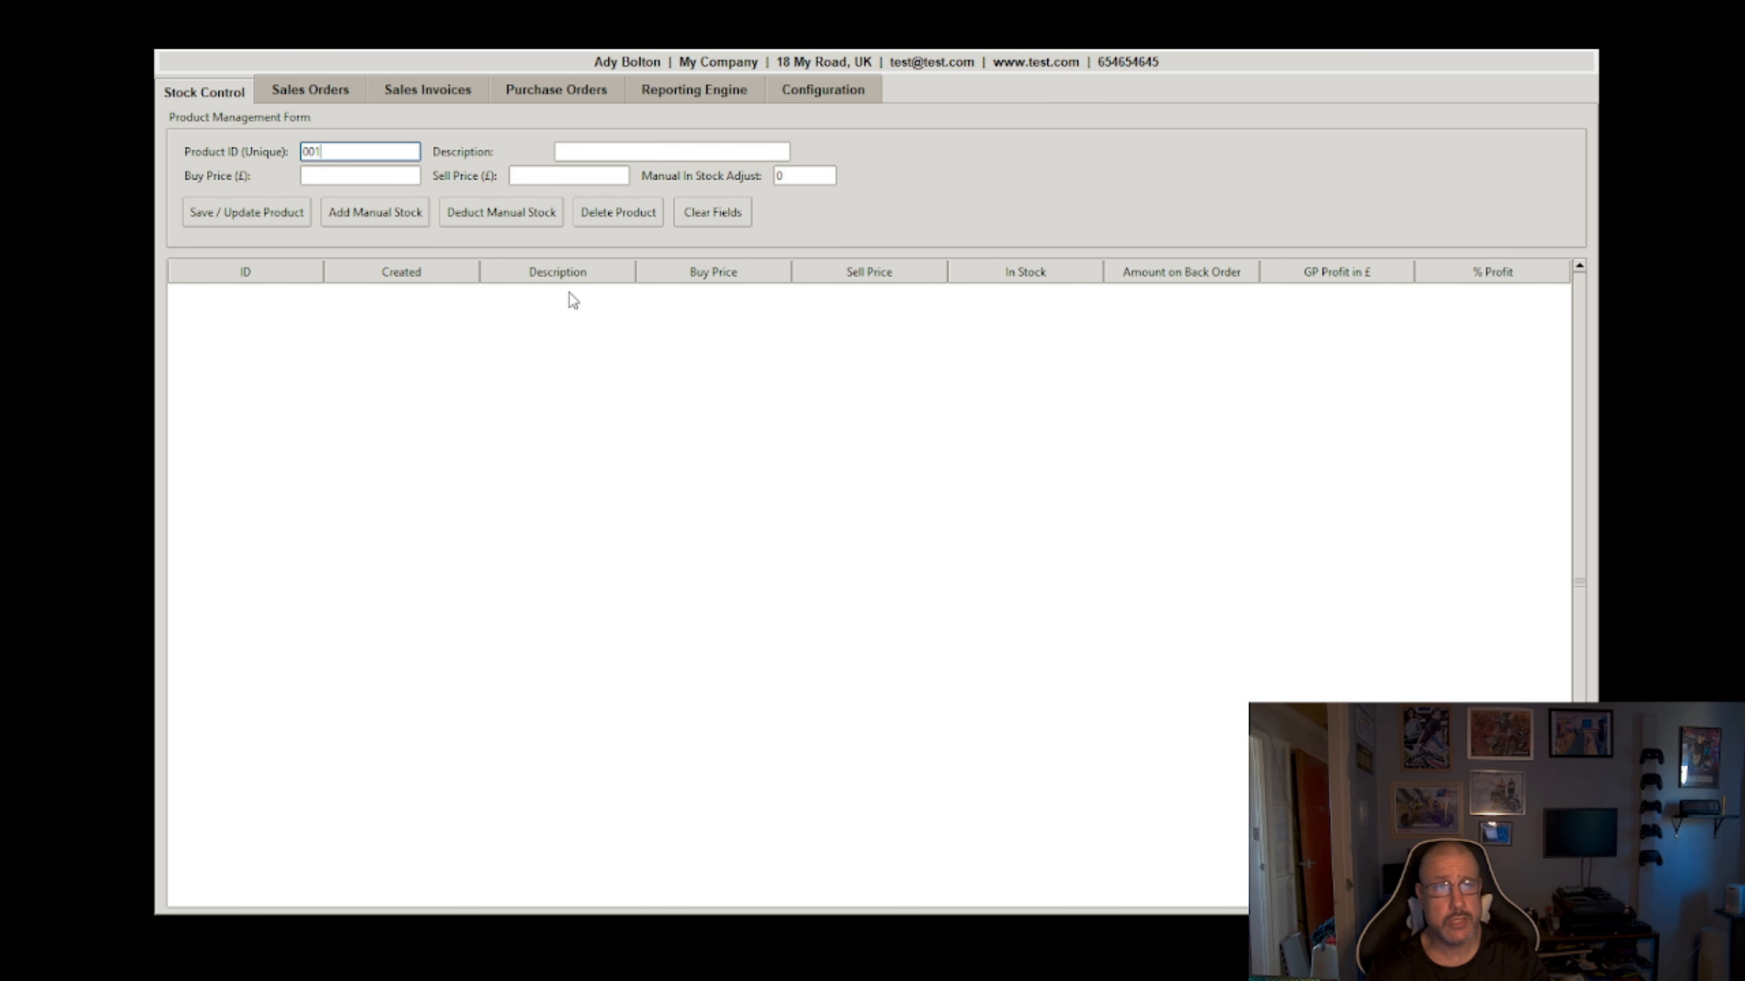
click(676, 150)
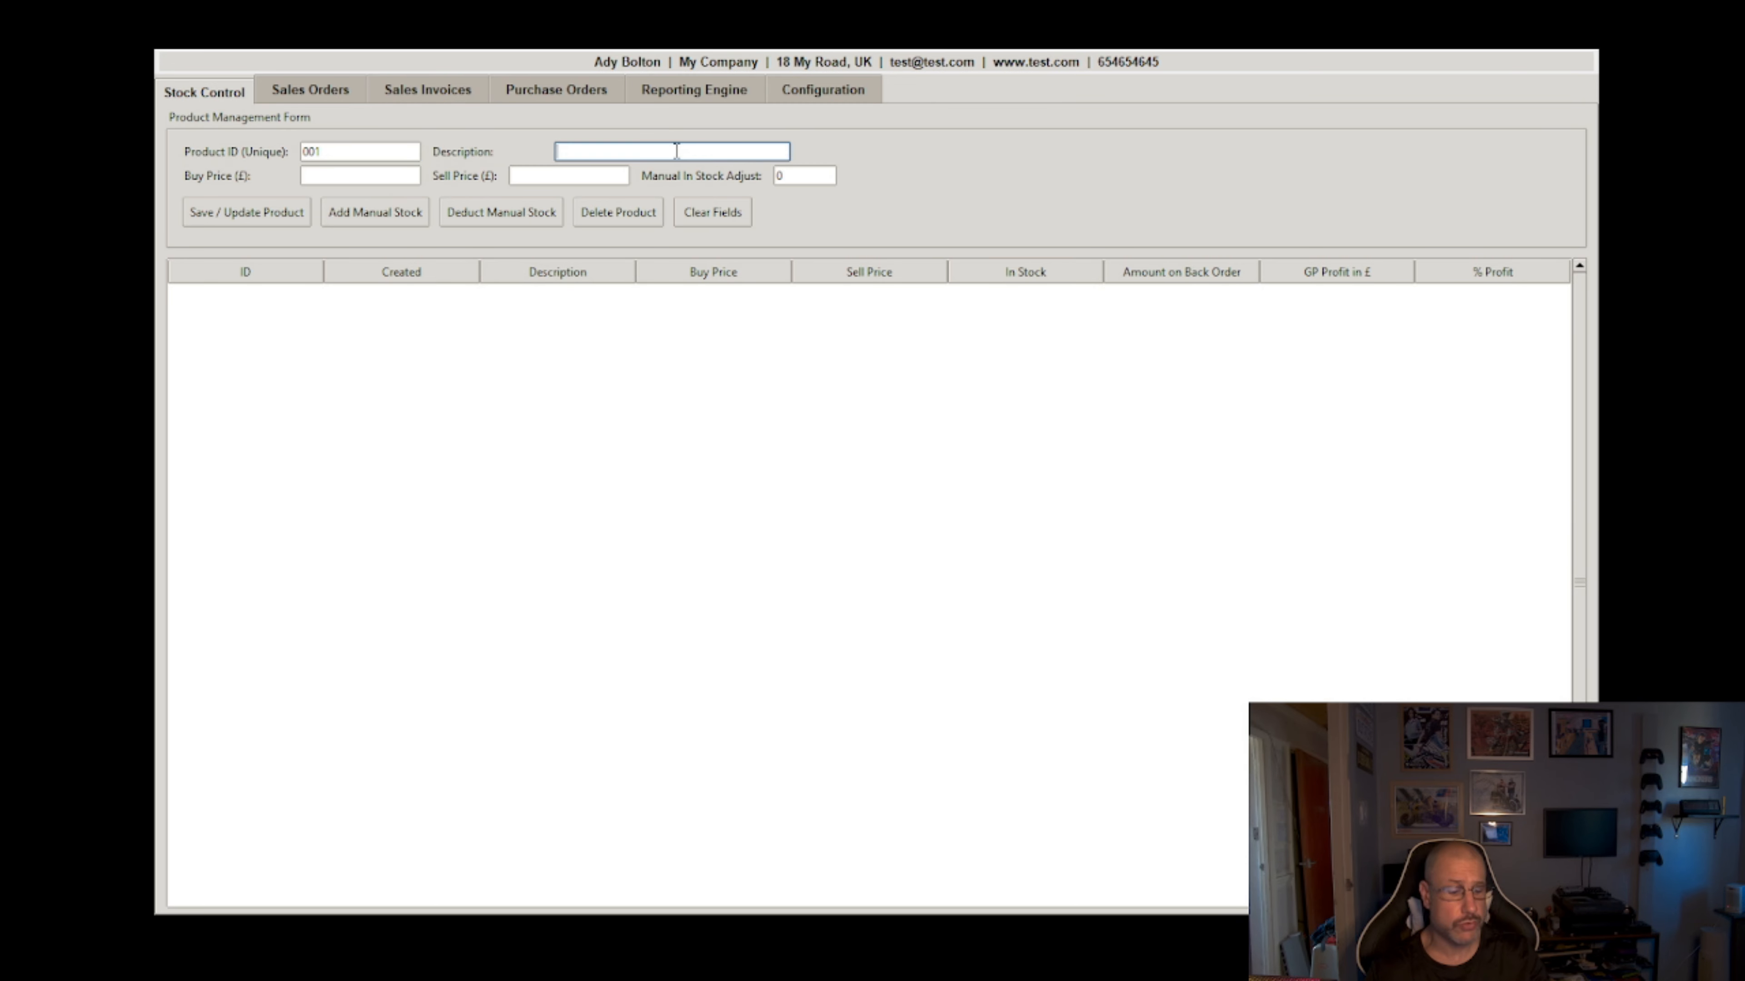
text(My Test )
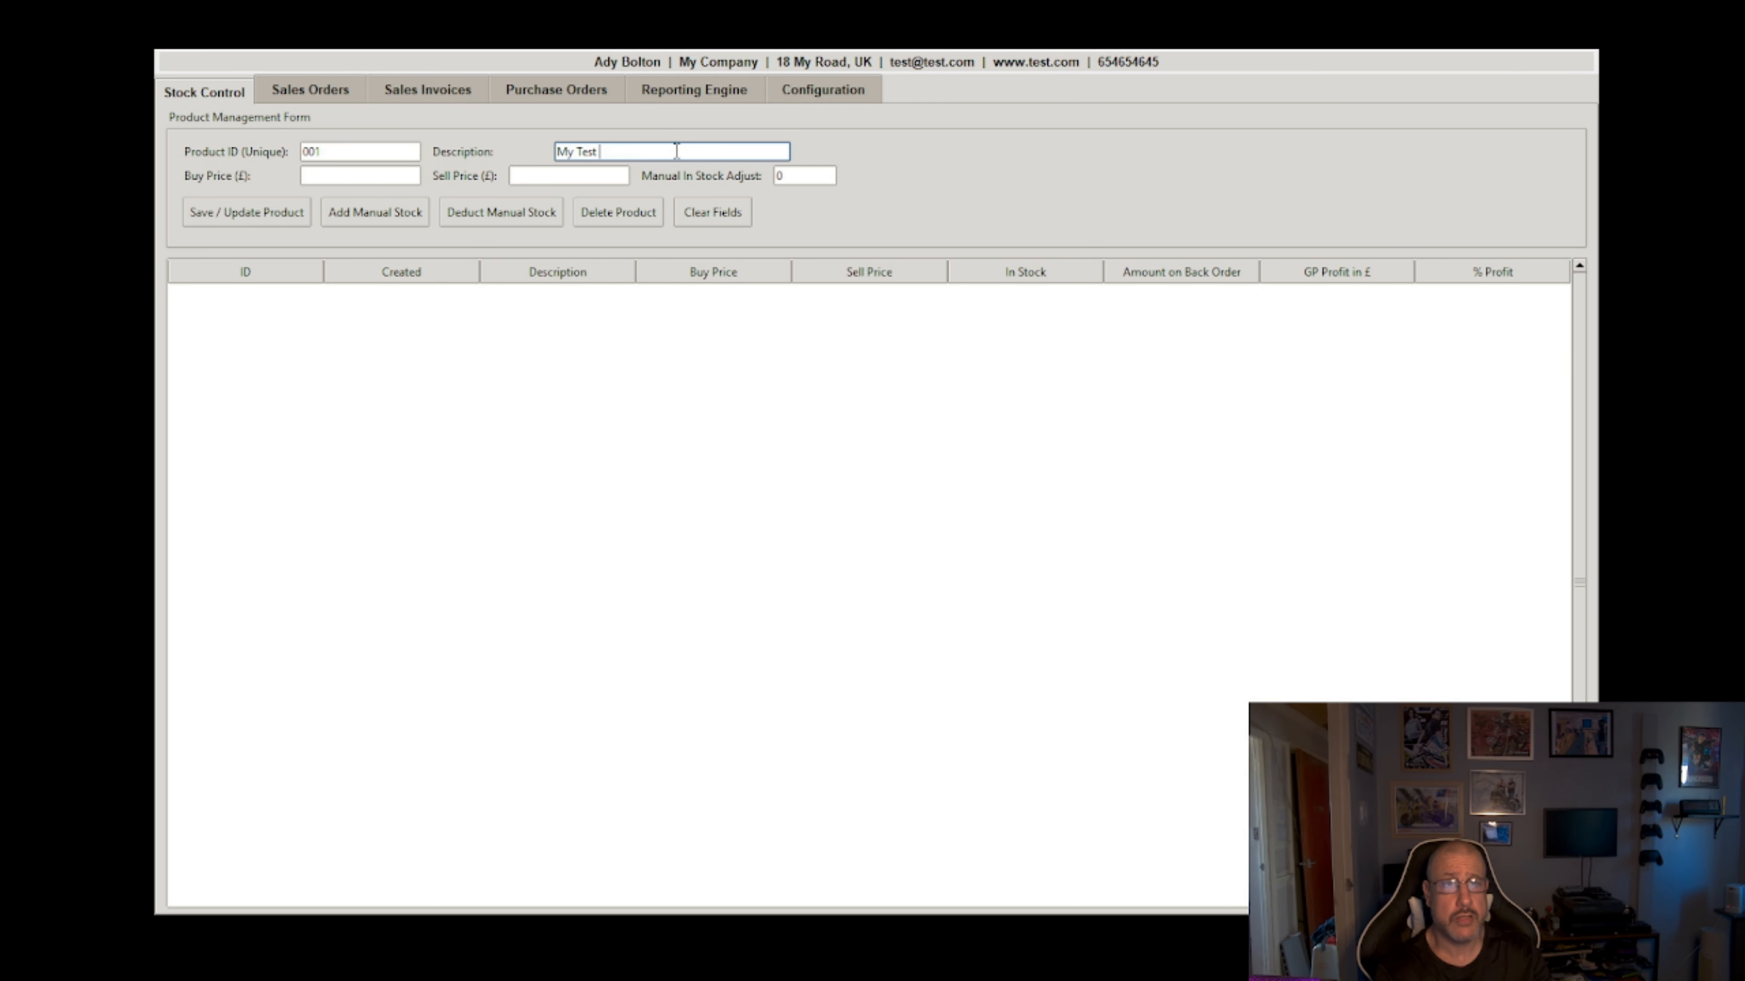
text(Product)
Step: Give product 001 a £10 buy price, £25 sell price and stock of 8, and save it
click(349, 176)
text(10)
key(Tab)
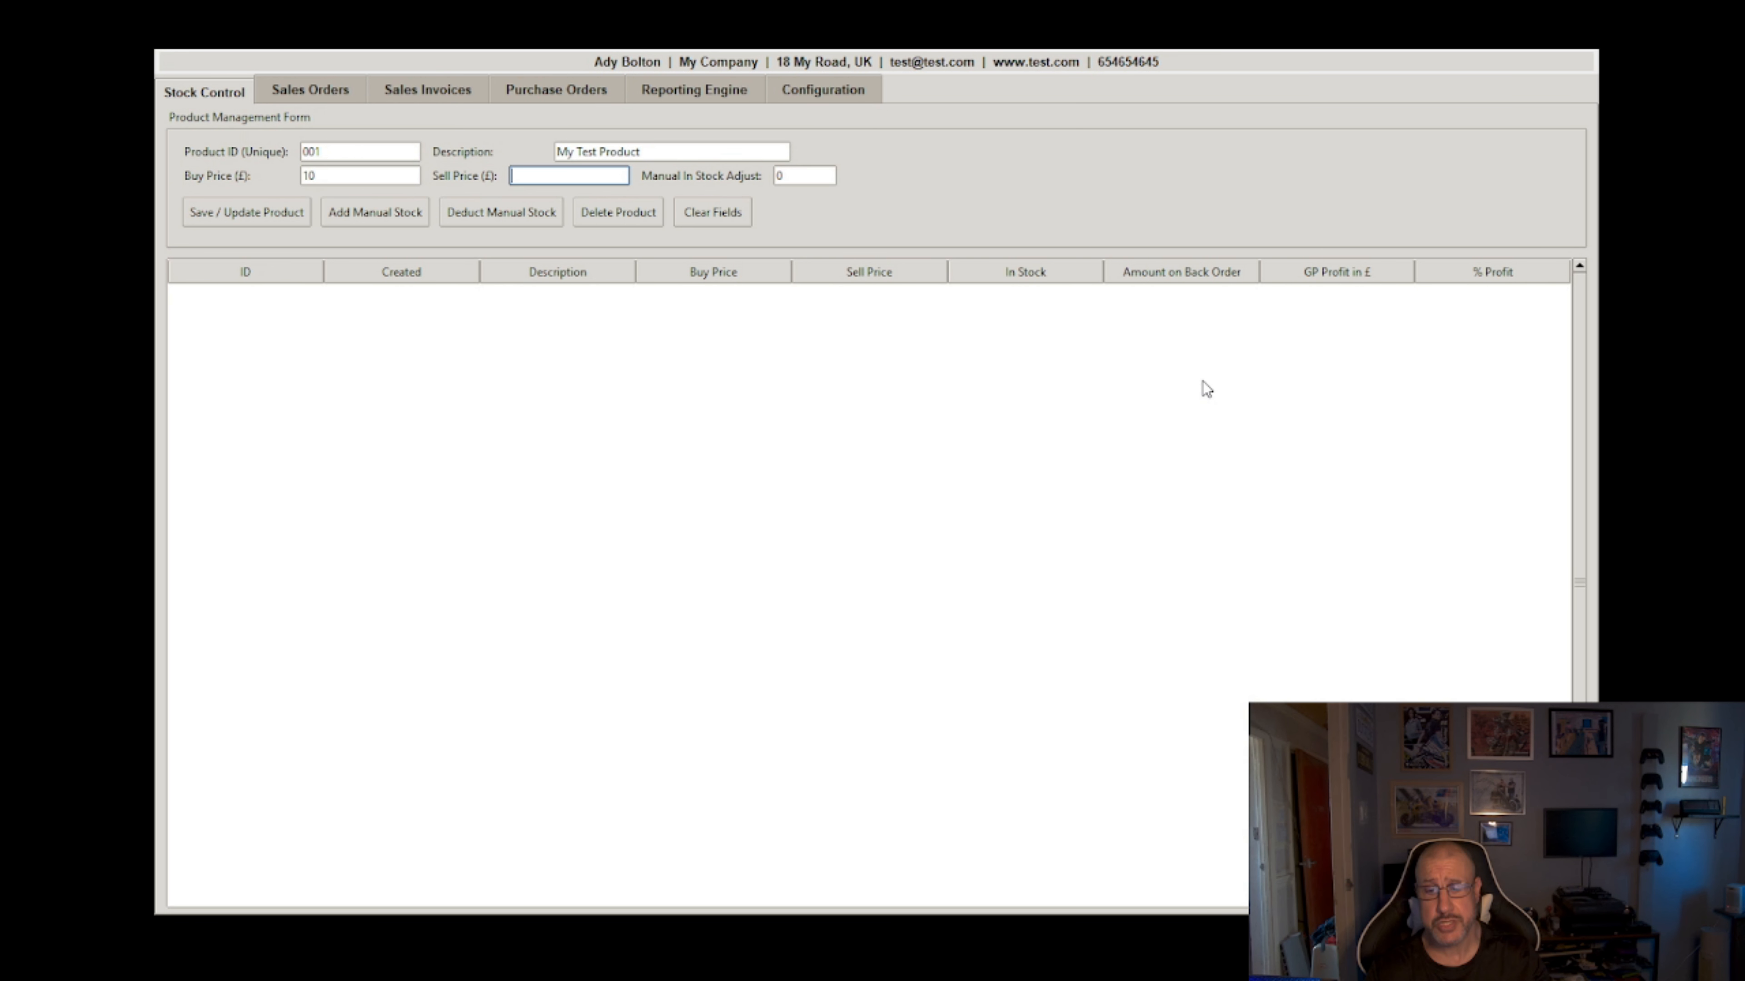
text(25)
key(Tab)
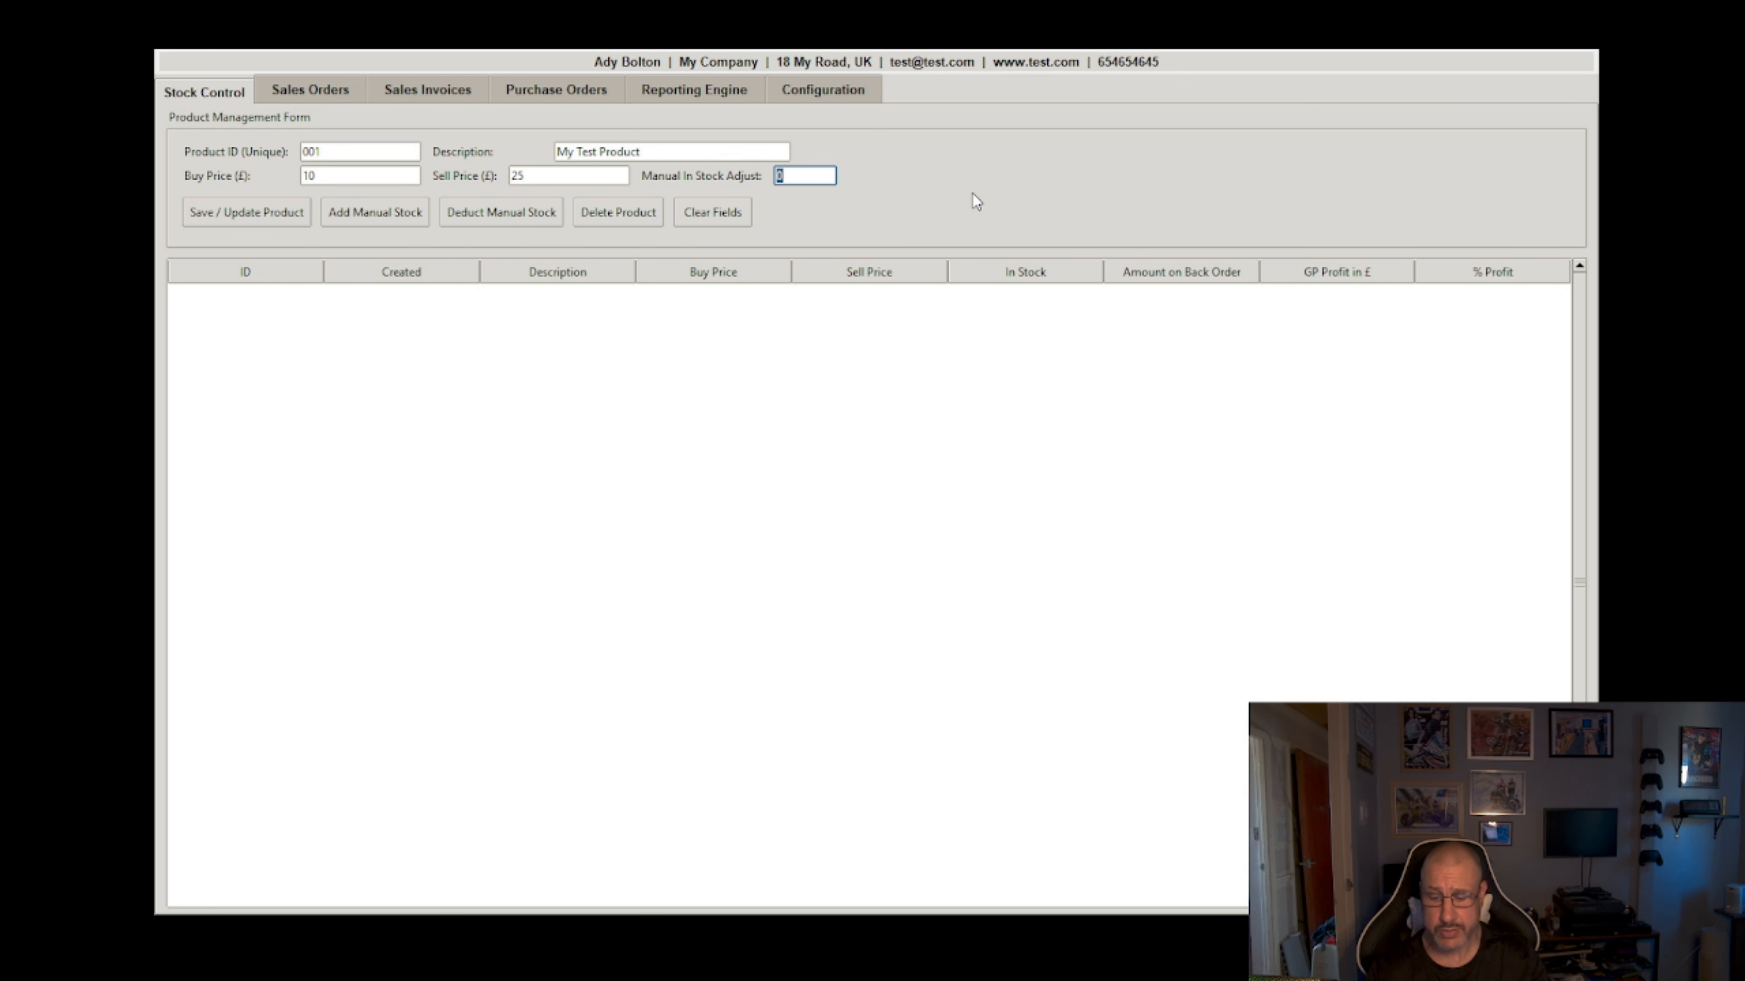
text(8)
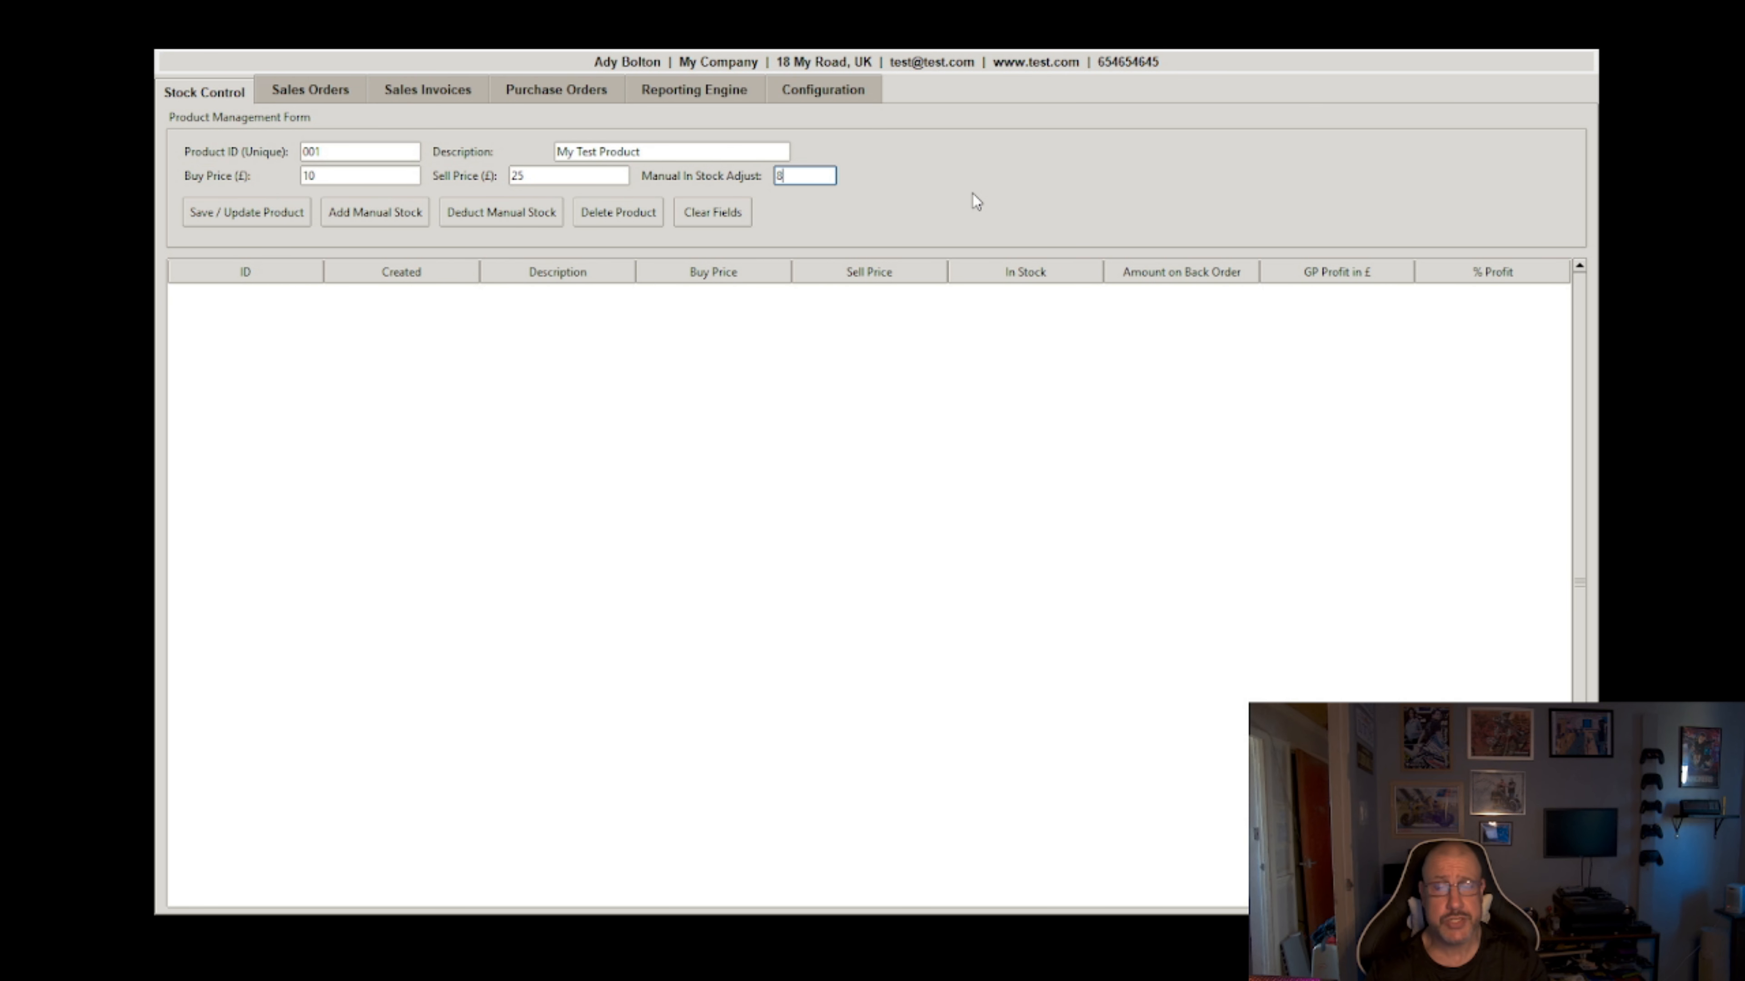
click(259, 214)
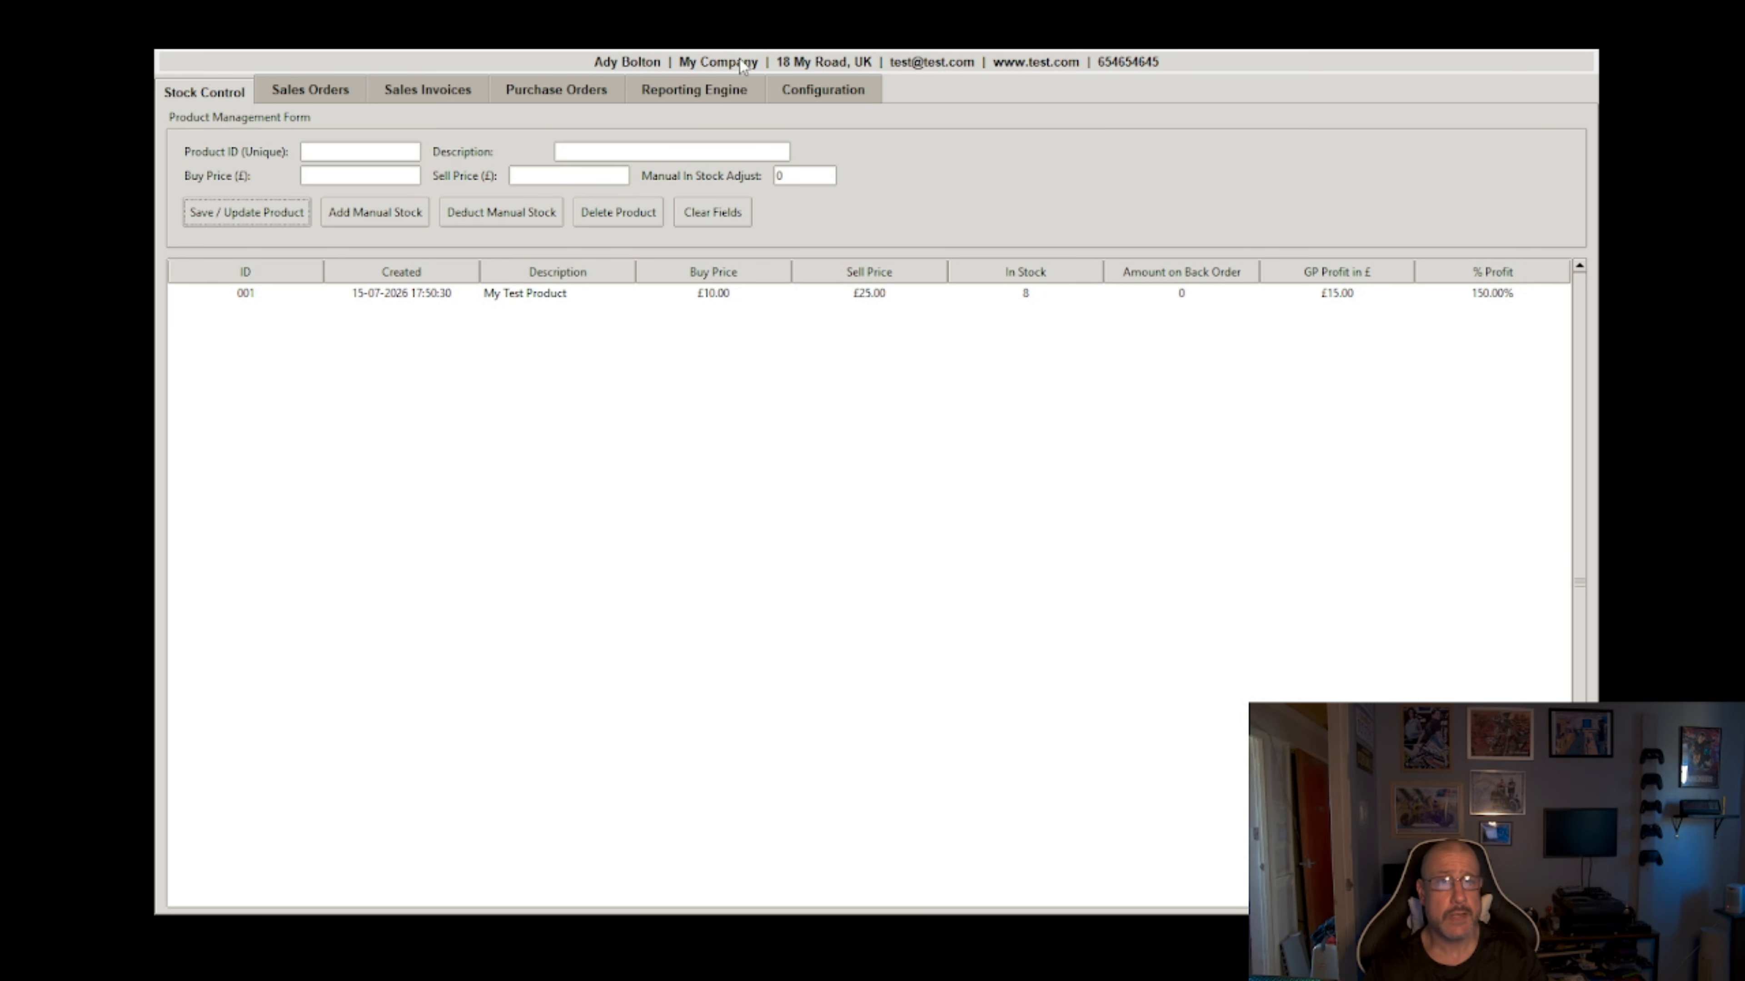
click(315, 94)
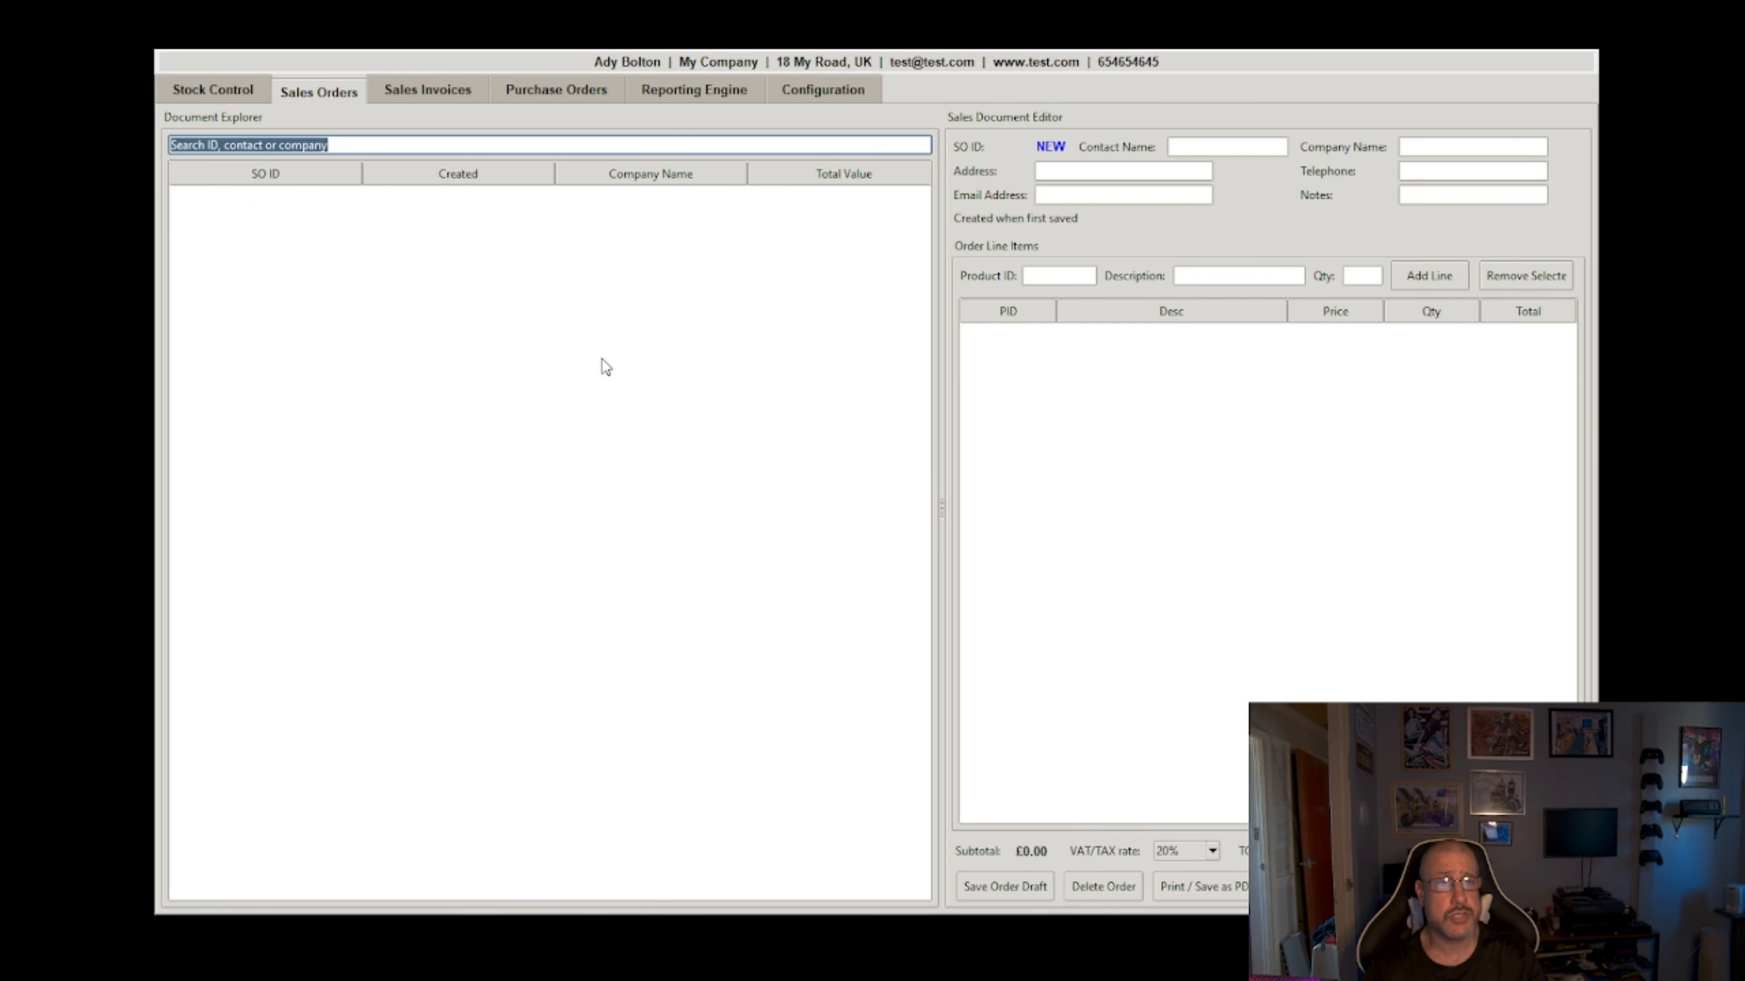
Step: Enter the customer's contact name, the company N/A and the street address
click(1228, 148)
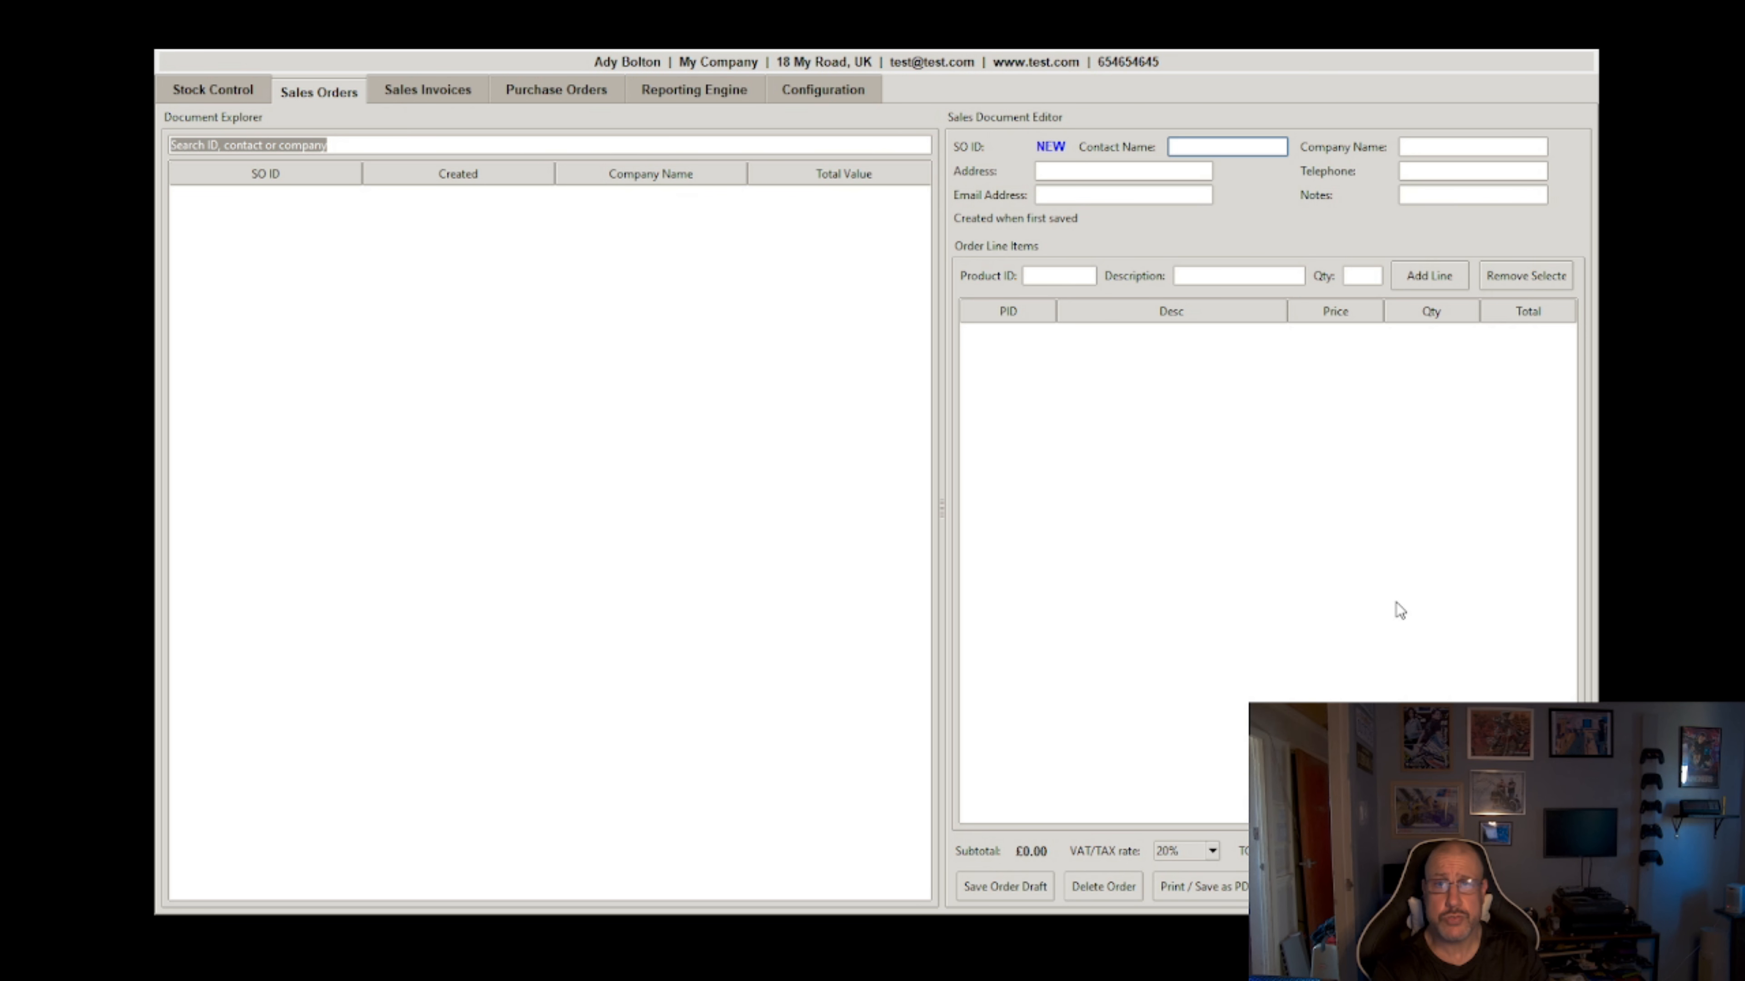
text(Bob Smith)
key(Tab)
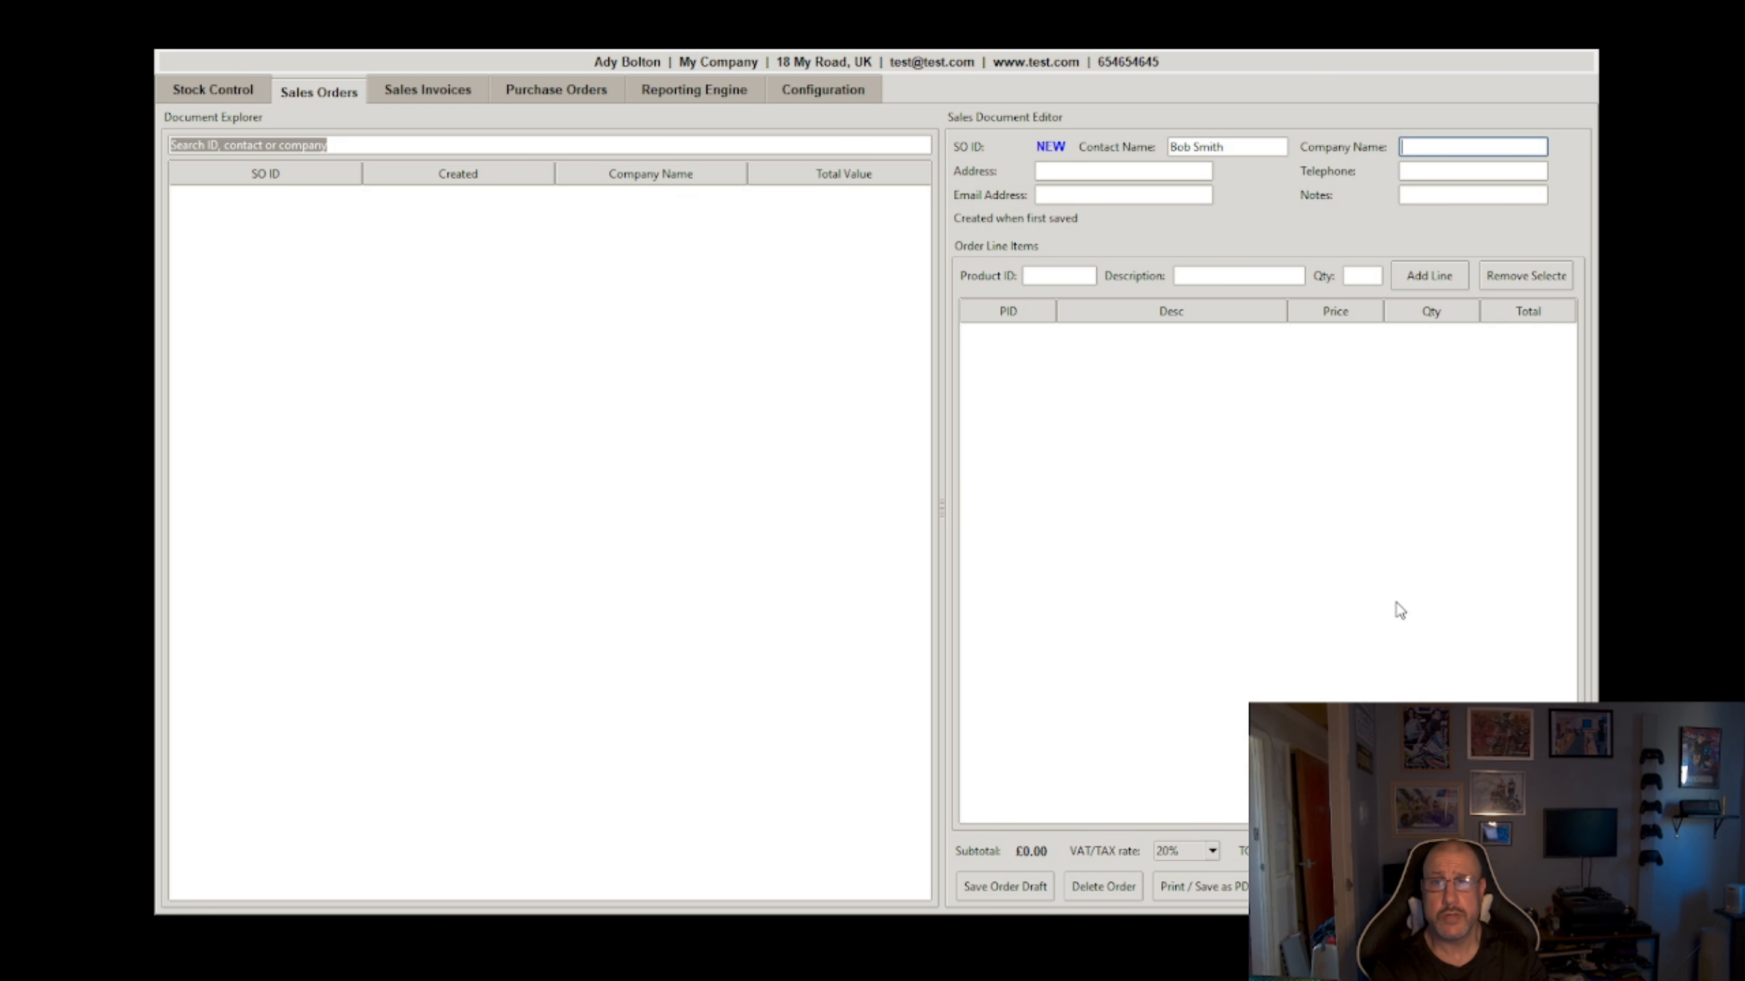
text(N/)
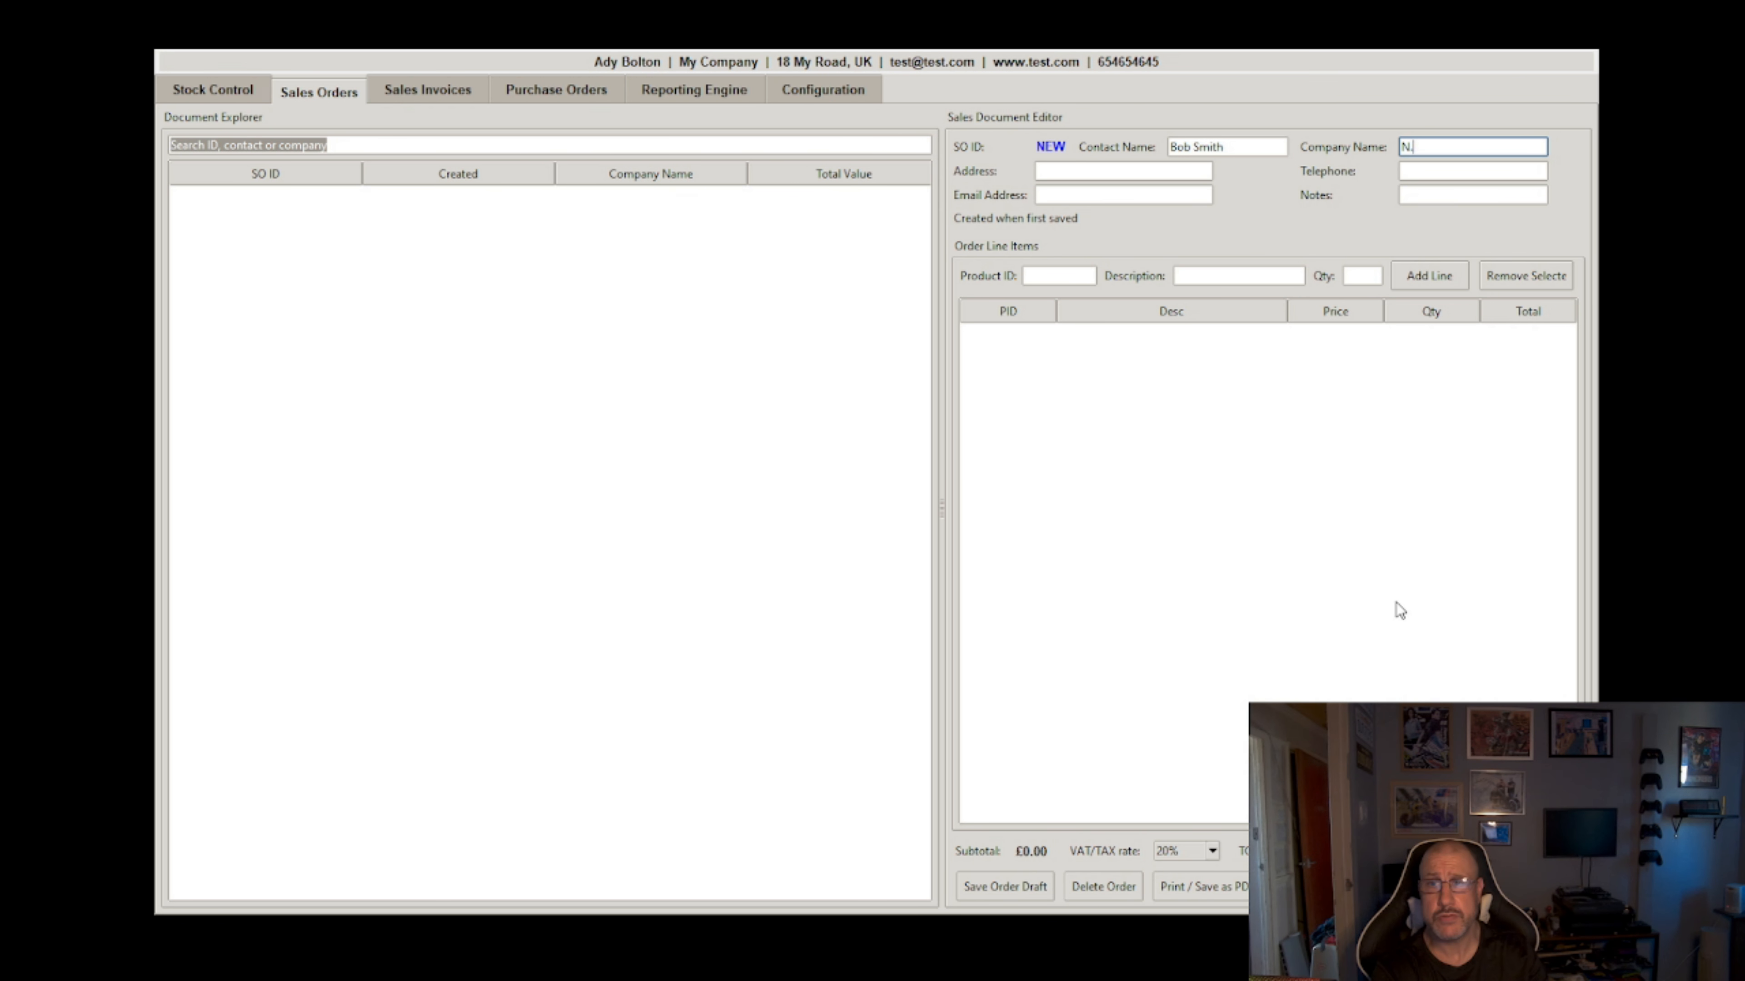
text(A)
key(Tab)
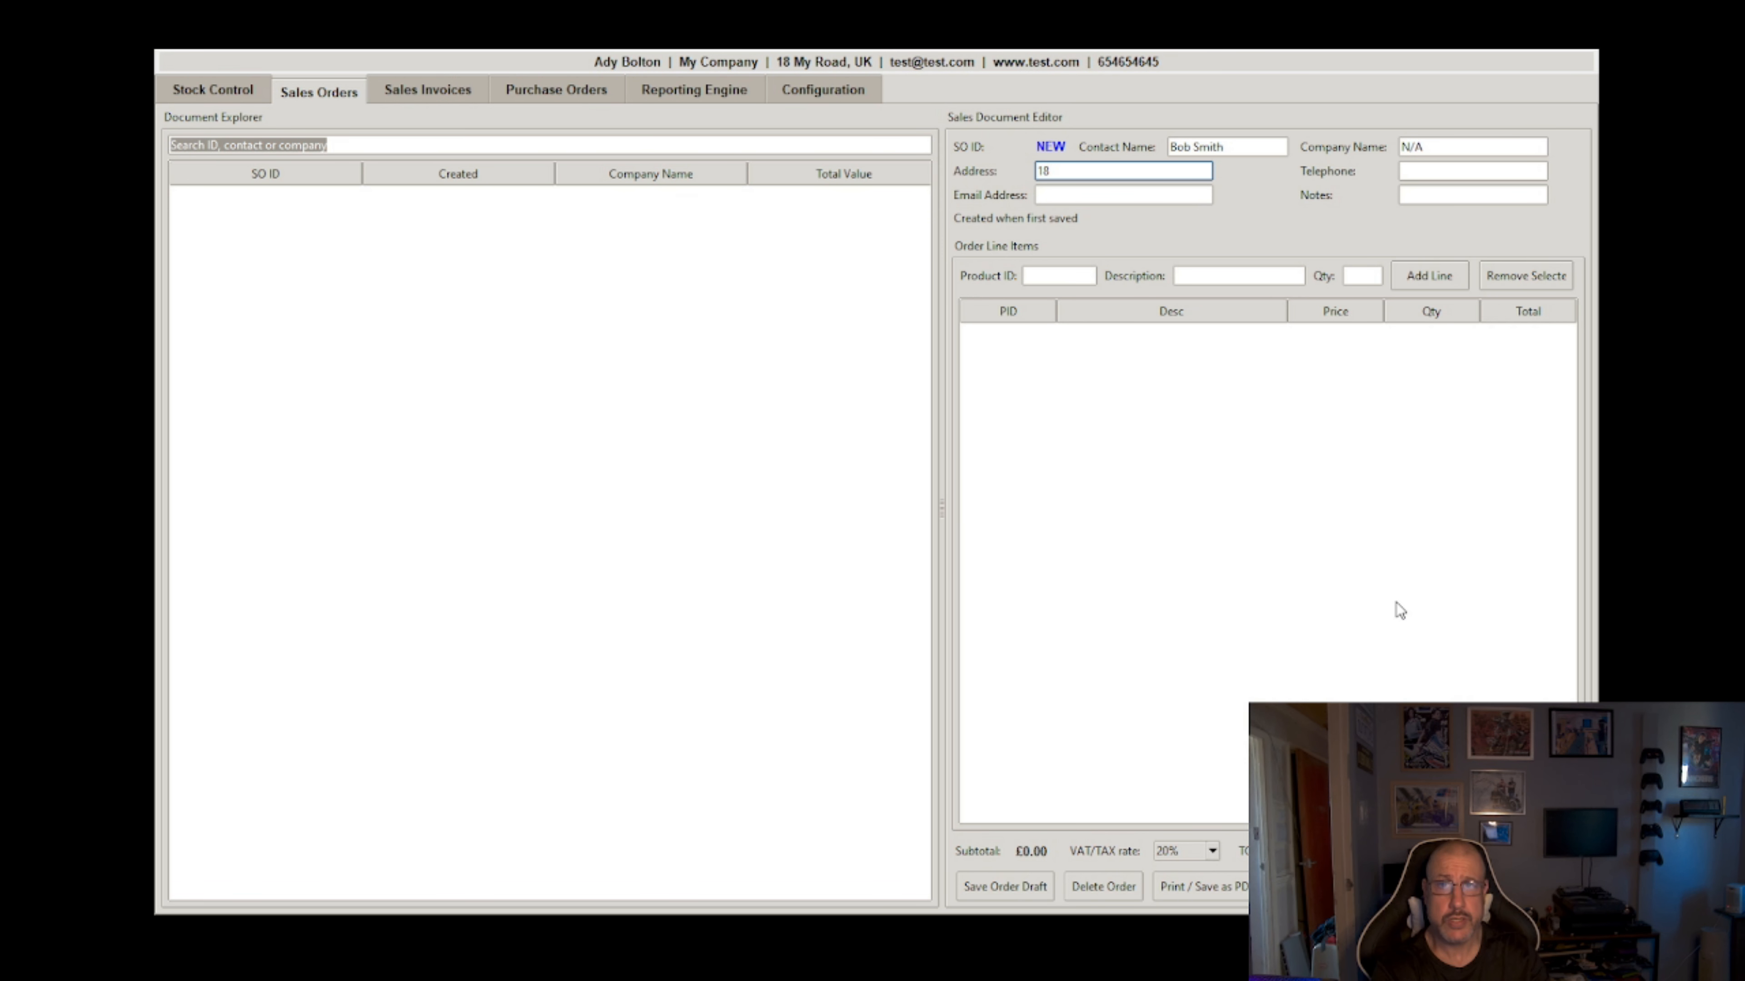
text(18 My Street)
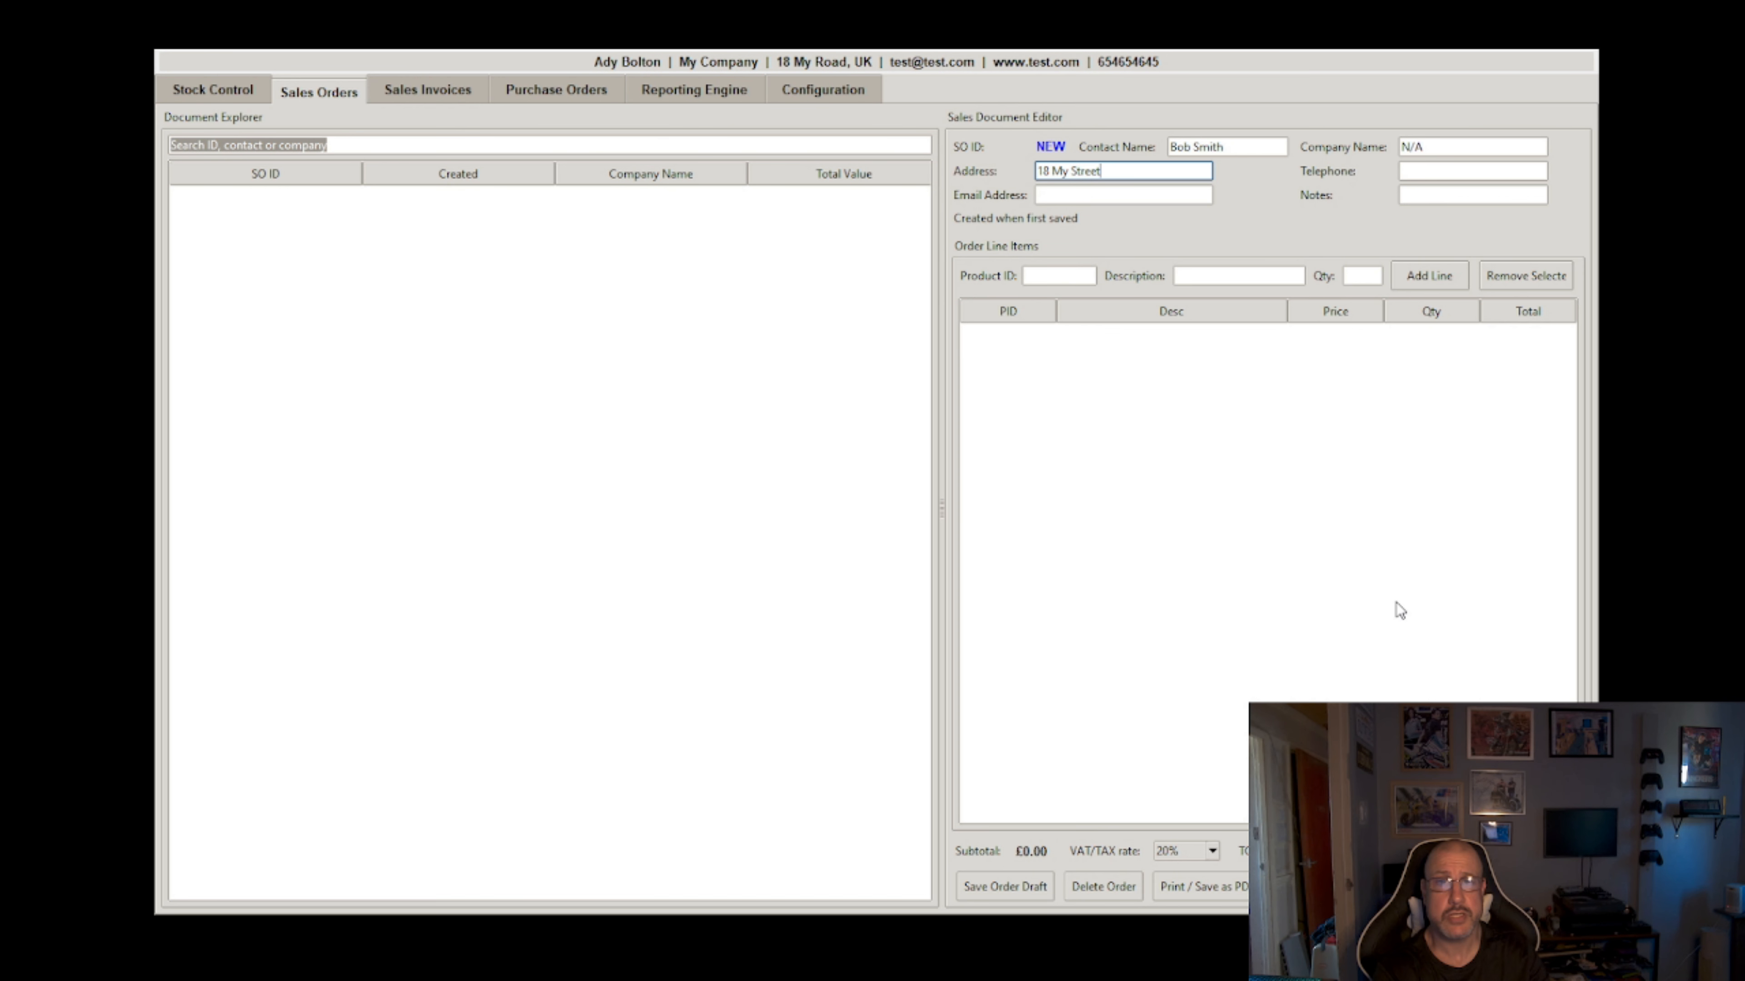
Step: Add the customer's telephone number, e-mail address and the note 'This is a note'
key(Tab)
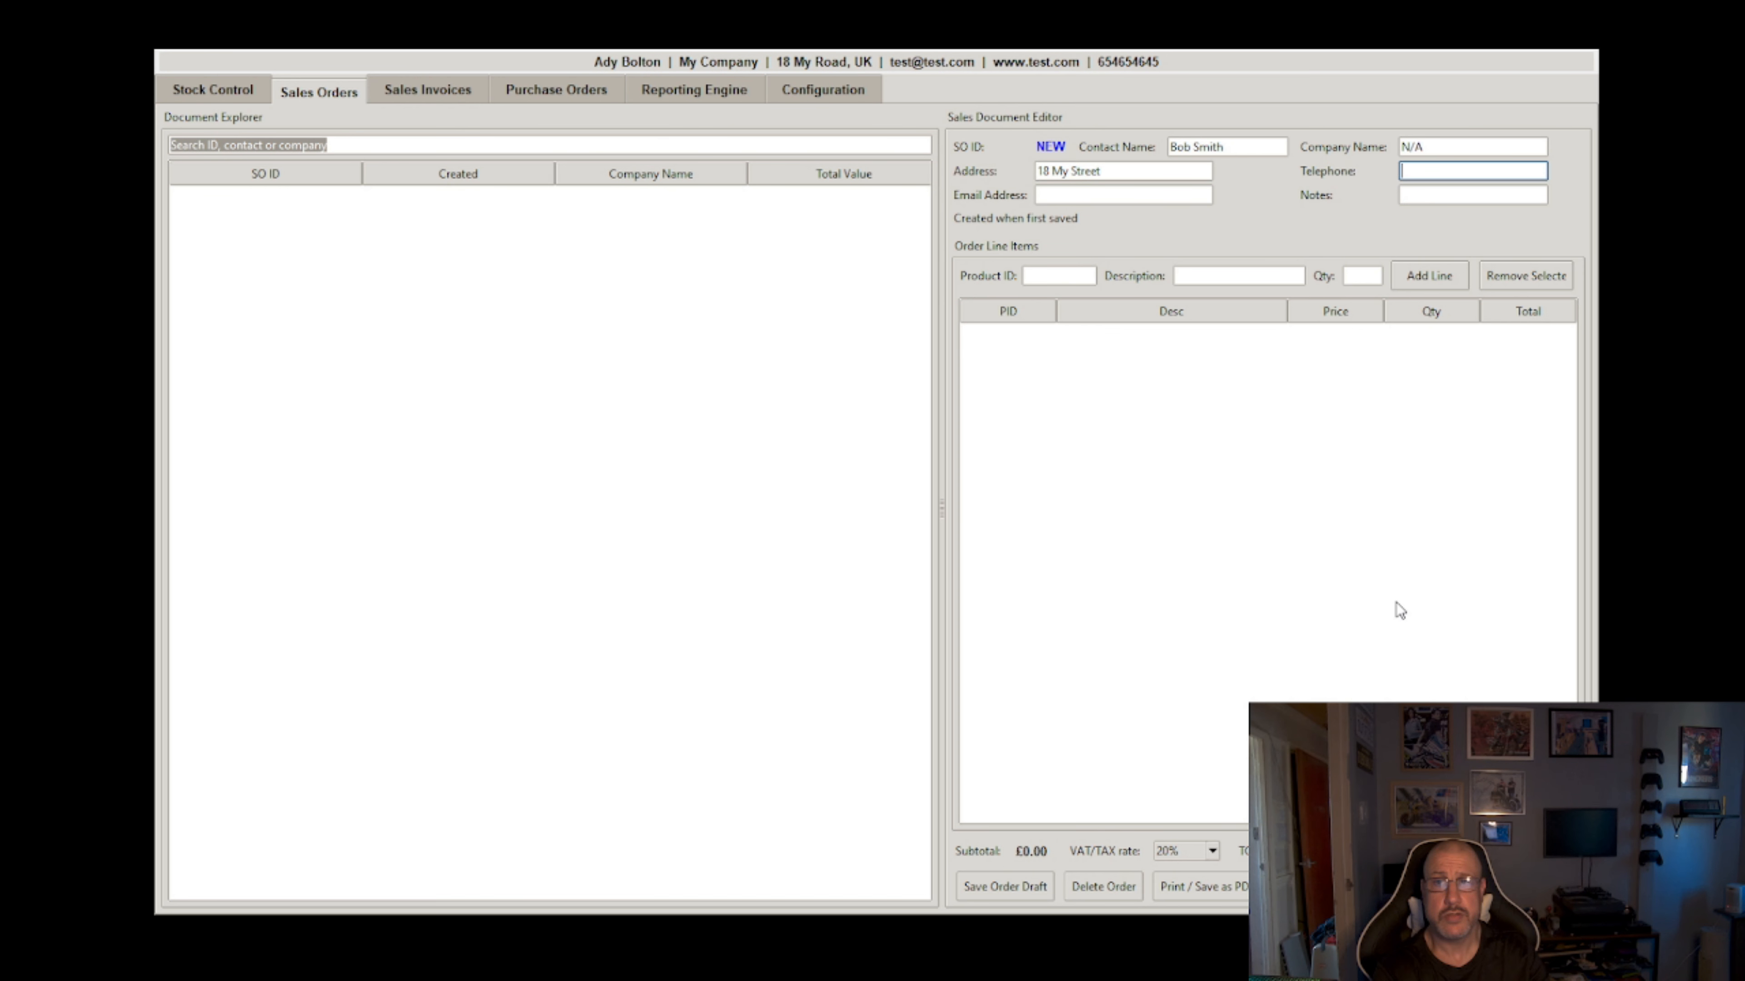
text(65465465)
key(Tab)
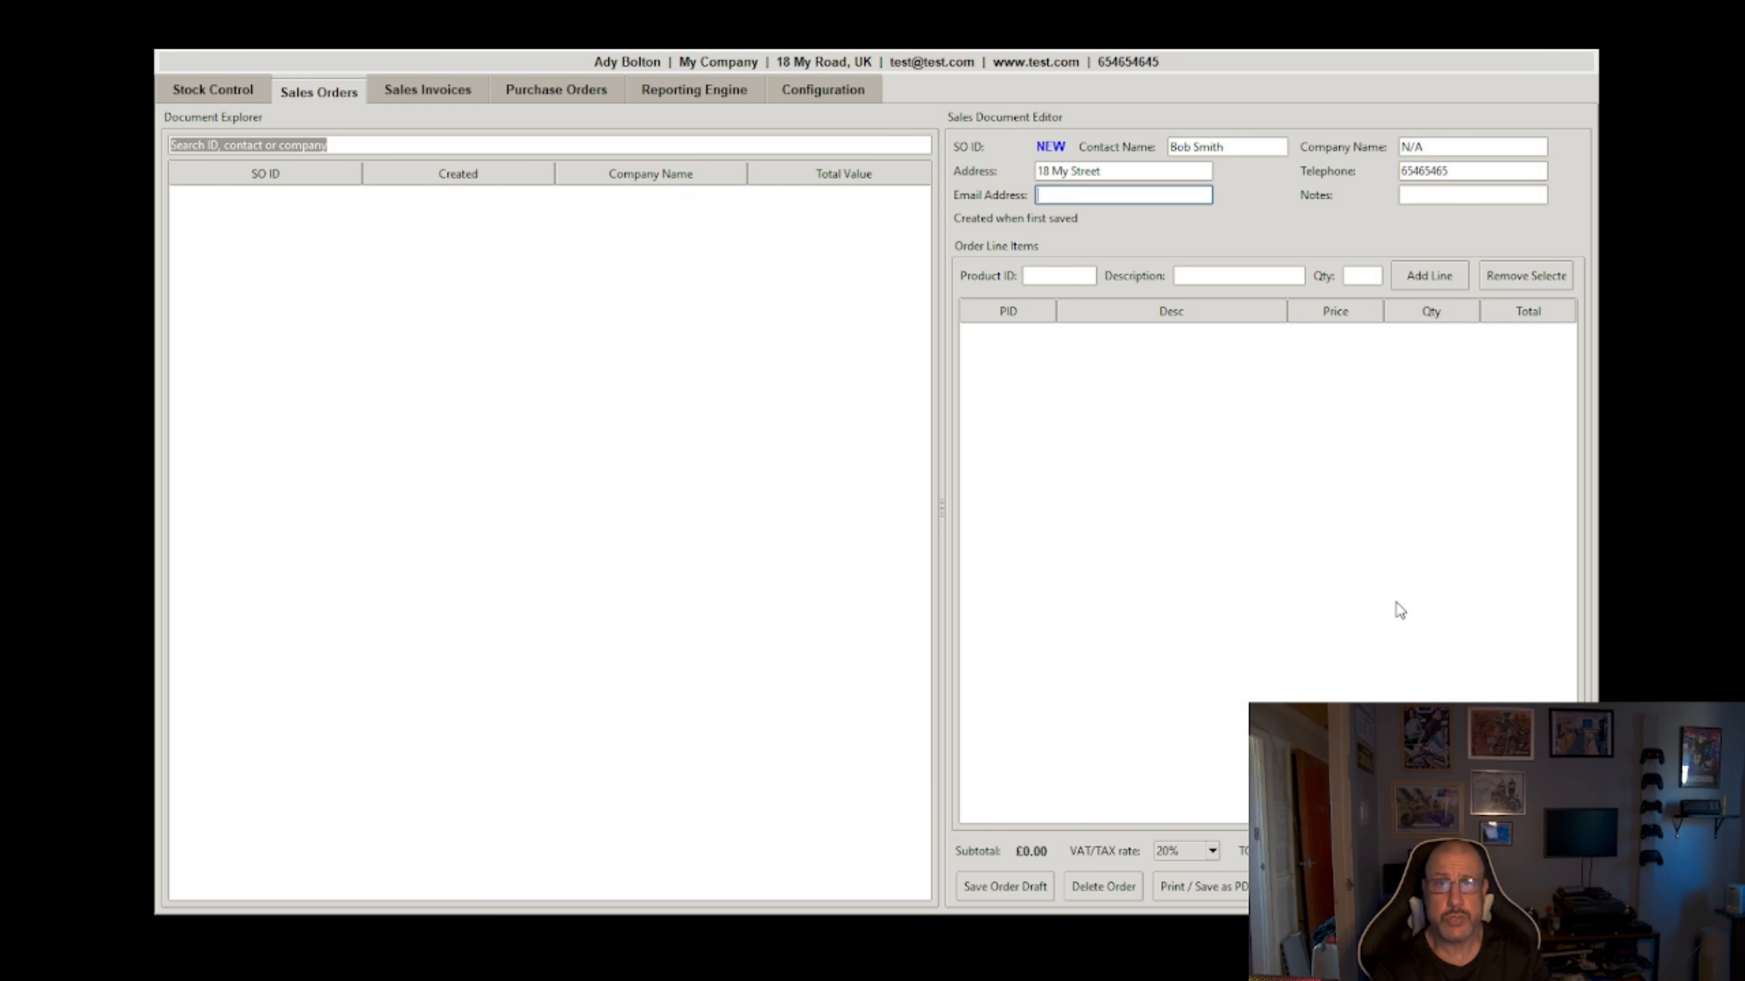
text(test@me.com)
key(Tab)
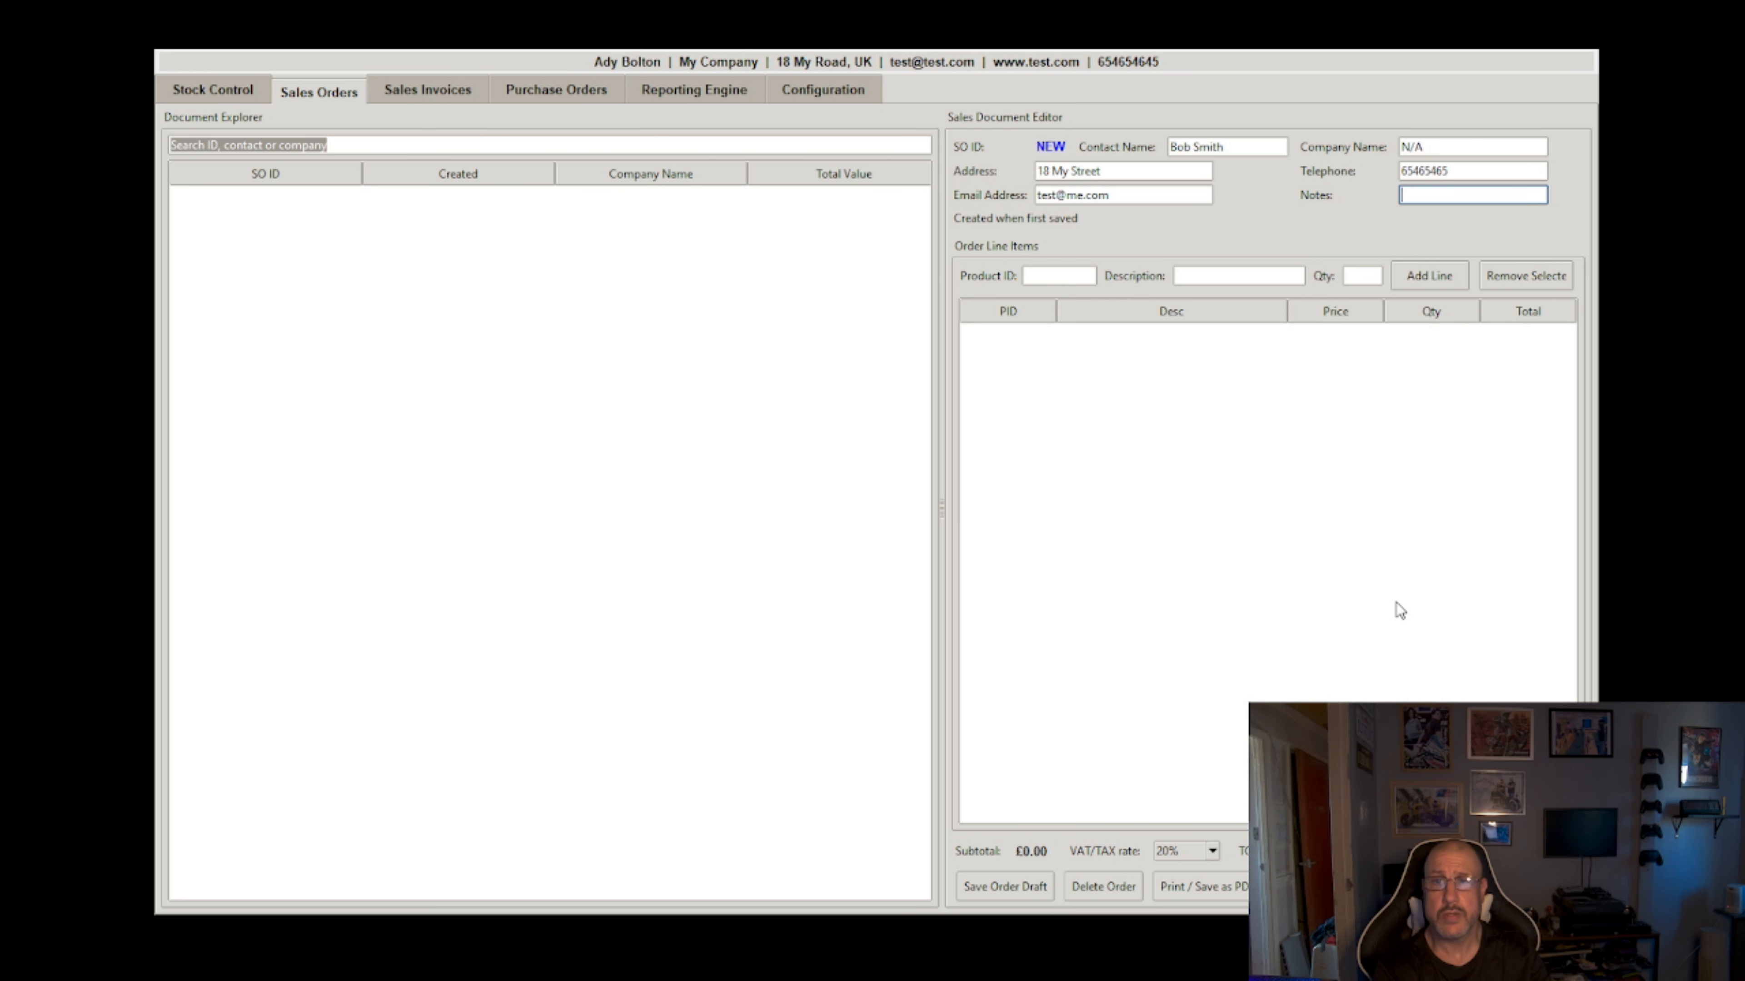
text(This is a note)
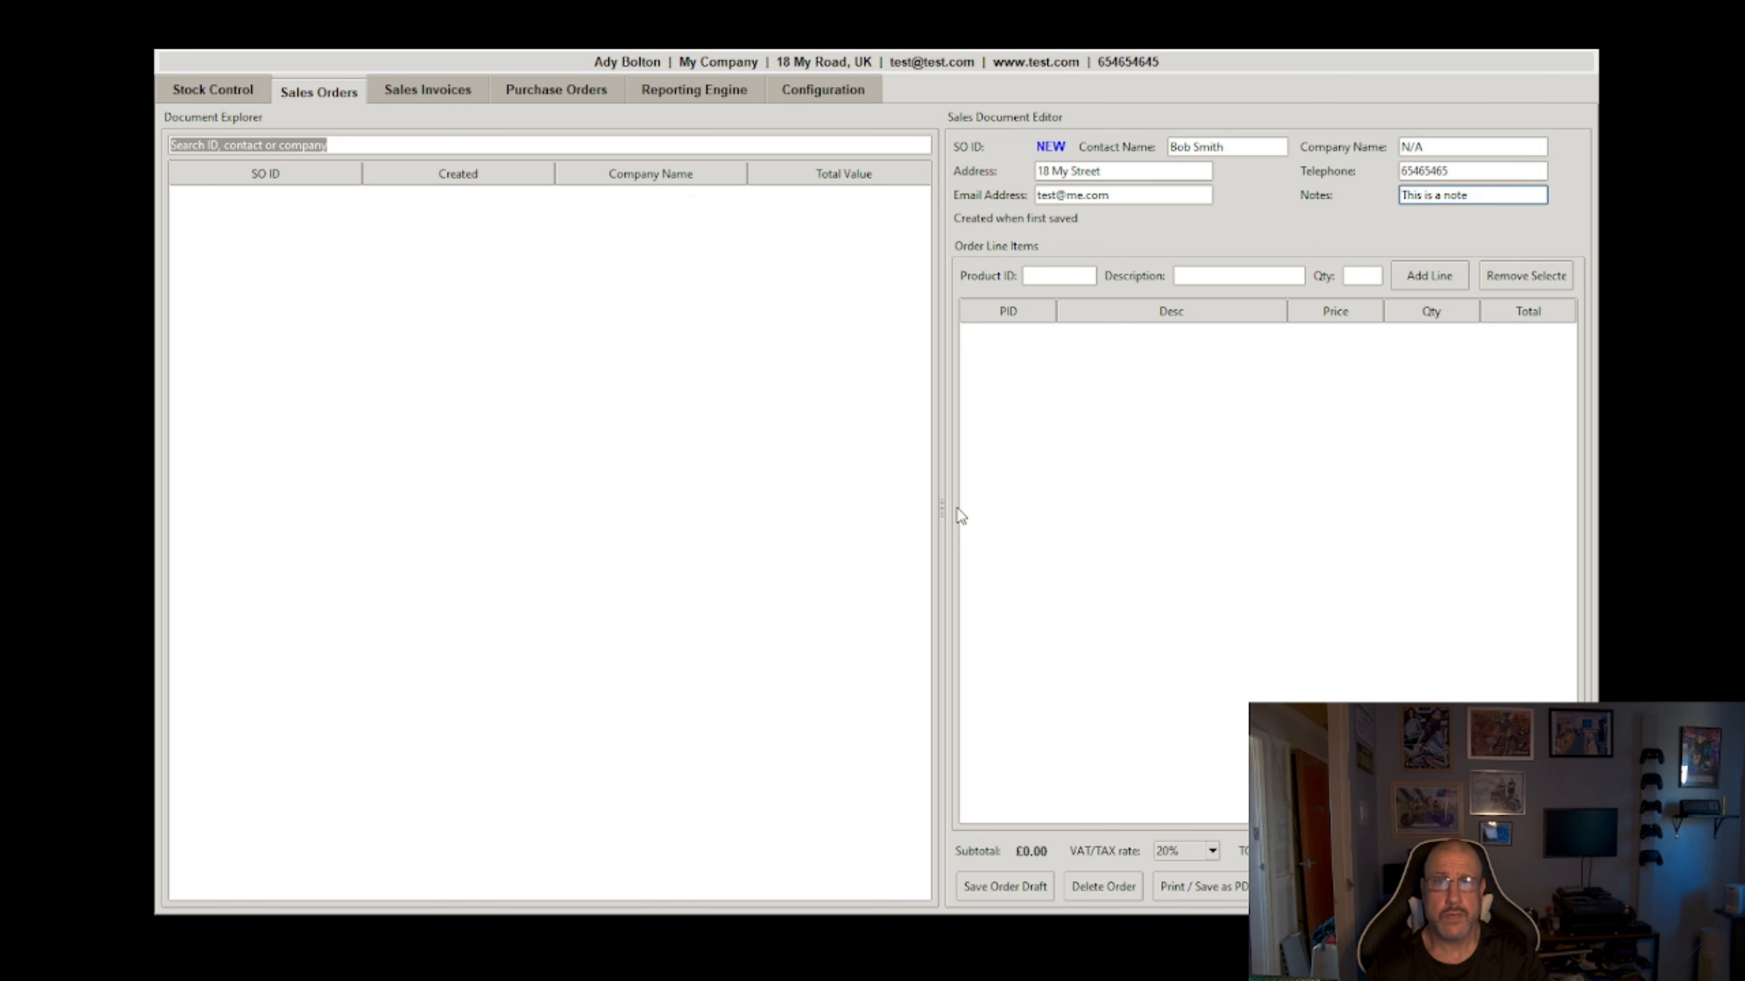
Step: Add a line of 4 × My Test Product (£100.00) to the sales order and choose 0% VAT
click(1059, 276)
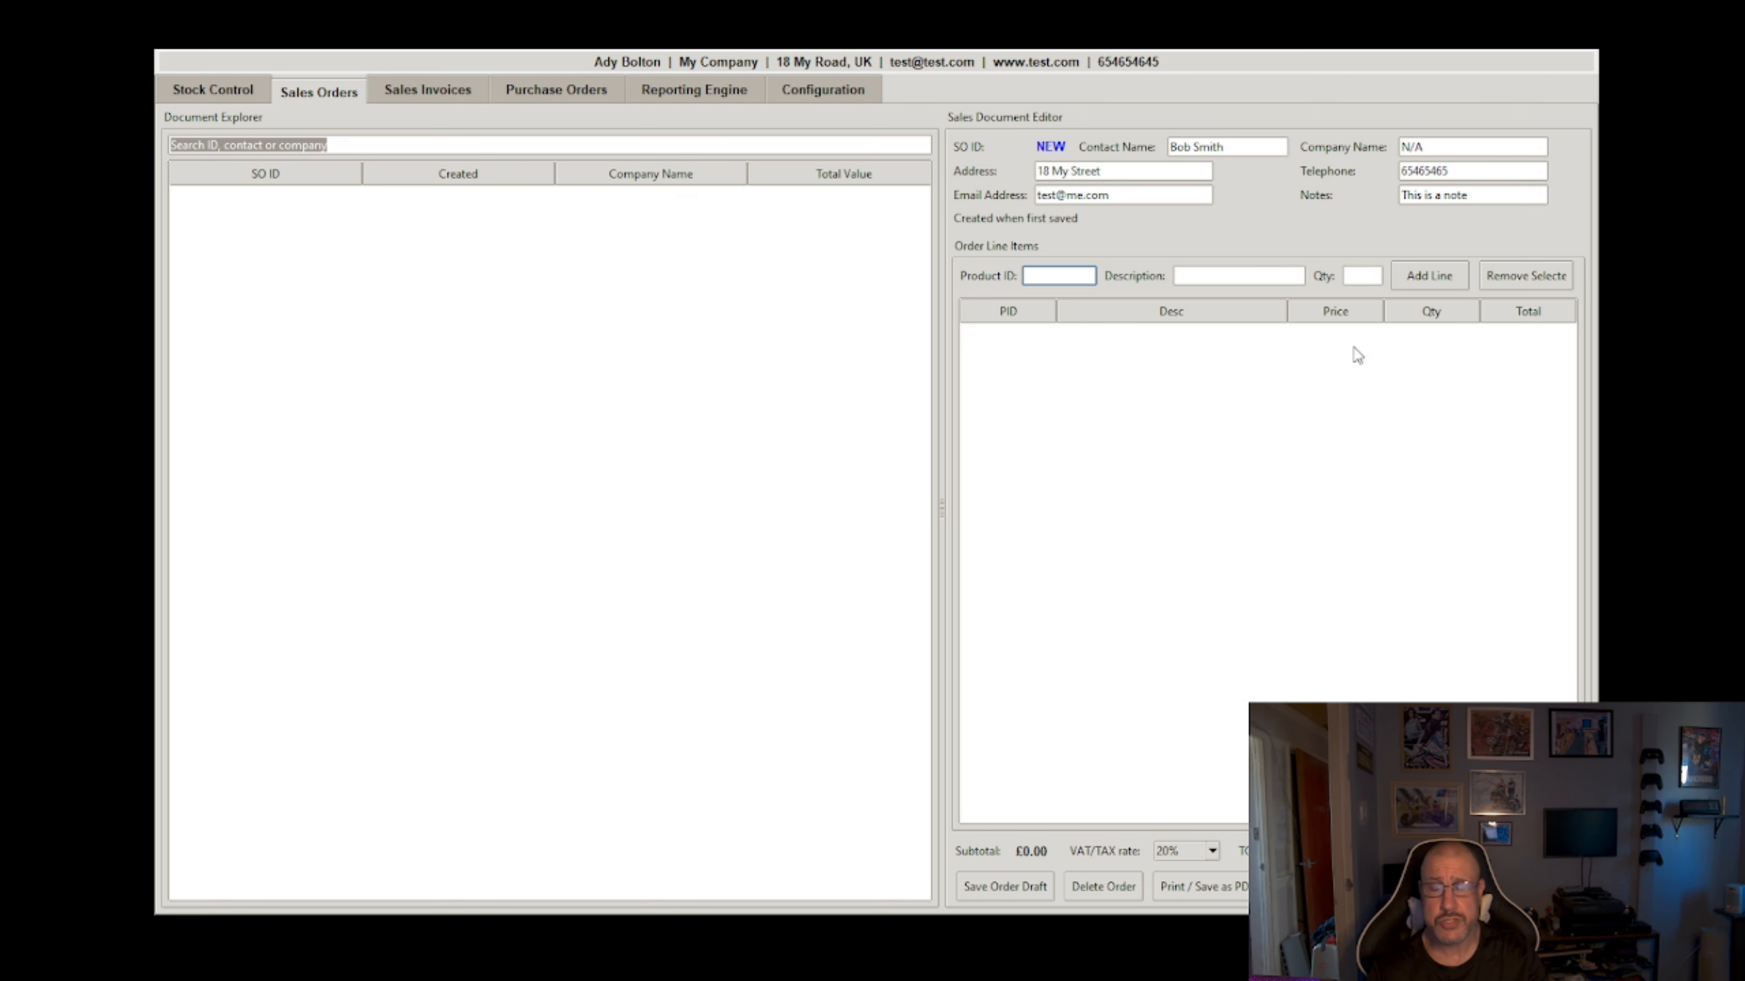
key(Tab)
text(test)
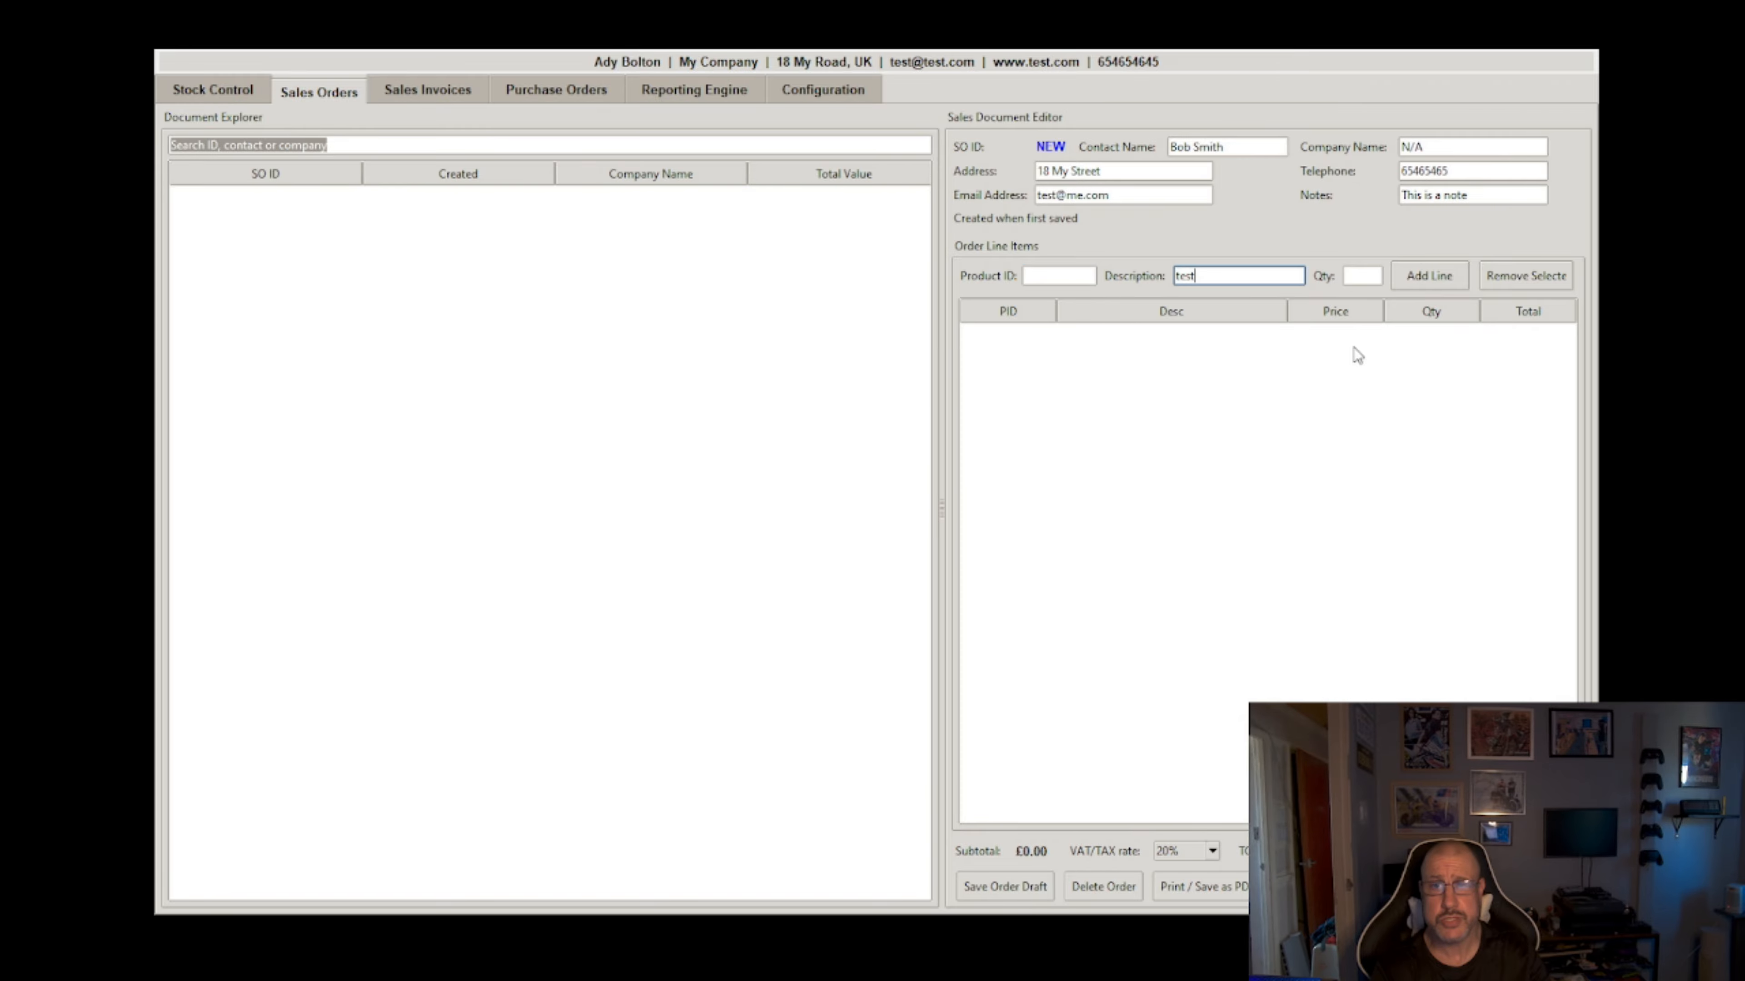
key(Tab)
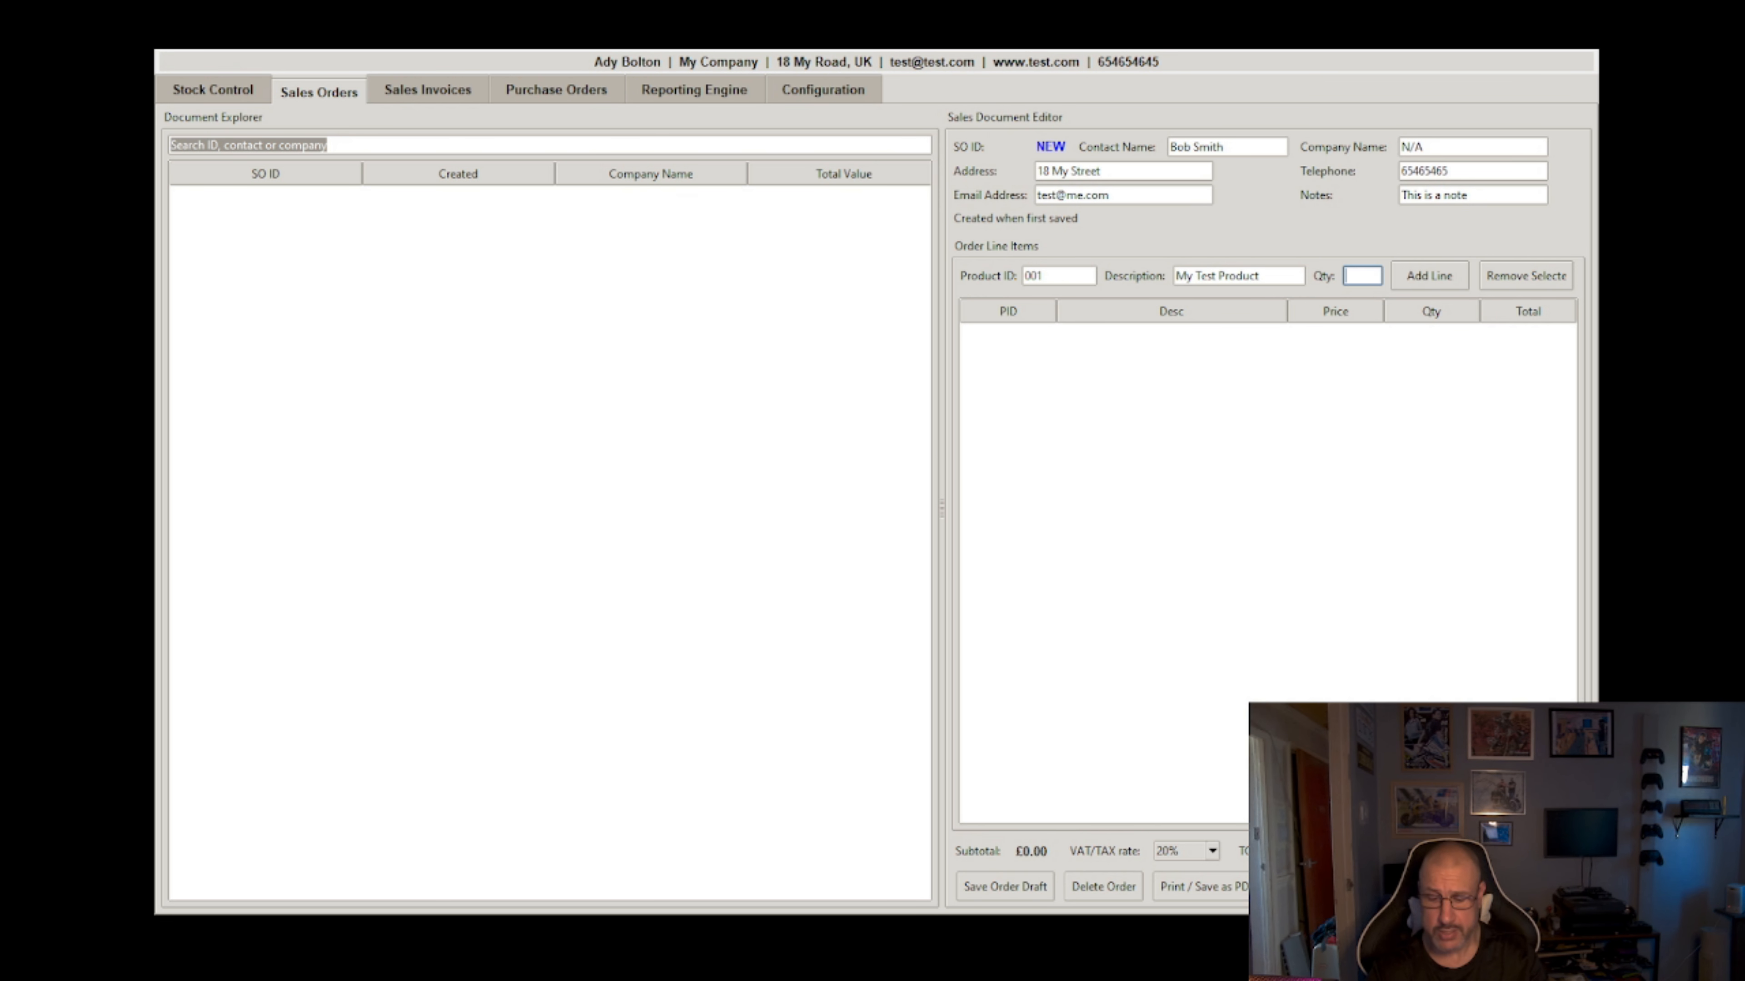
text(4)
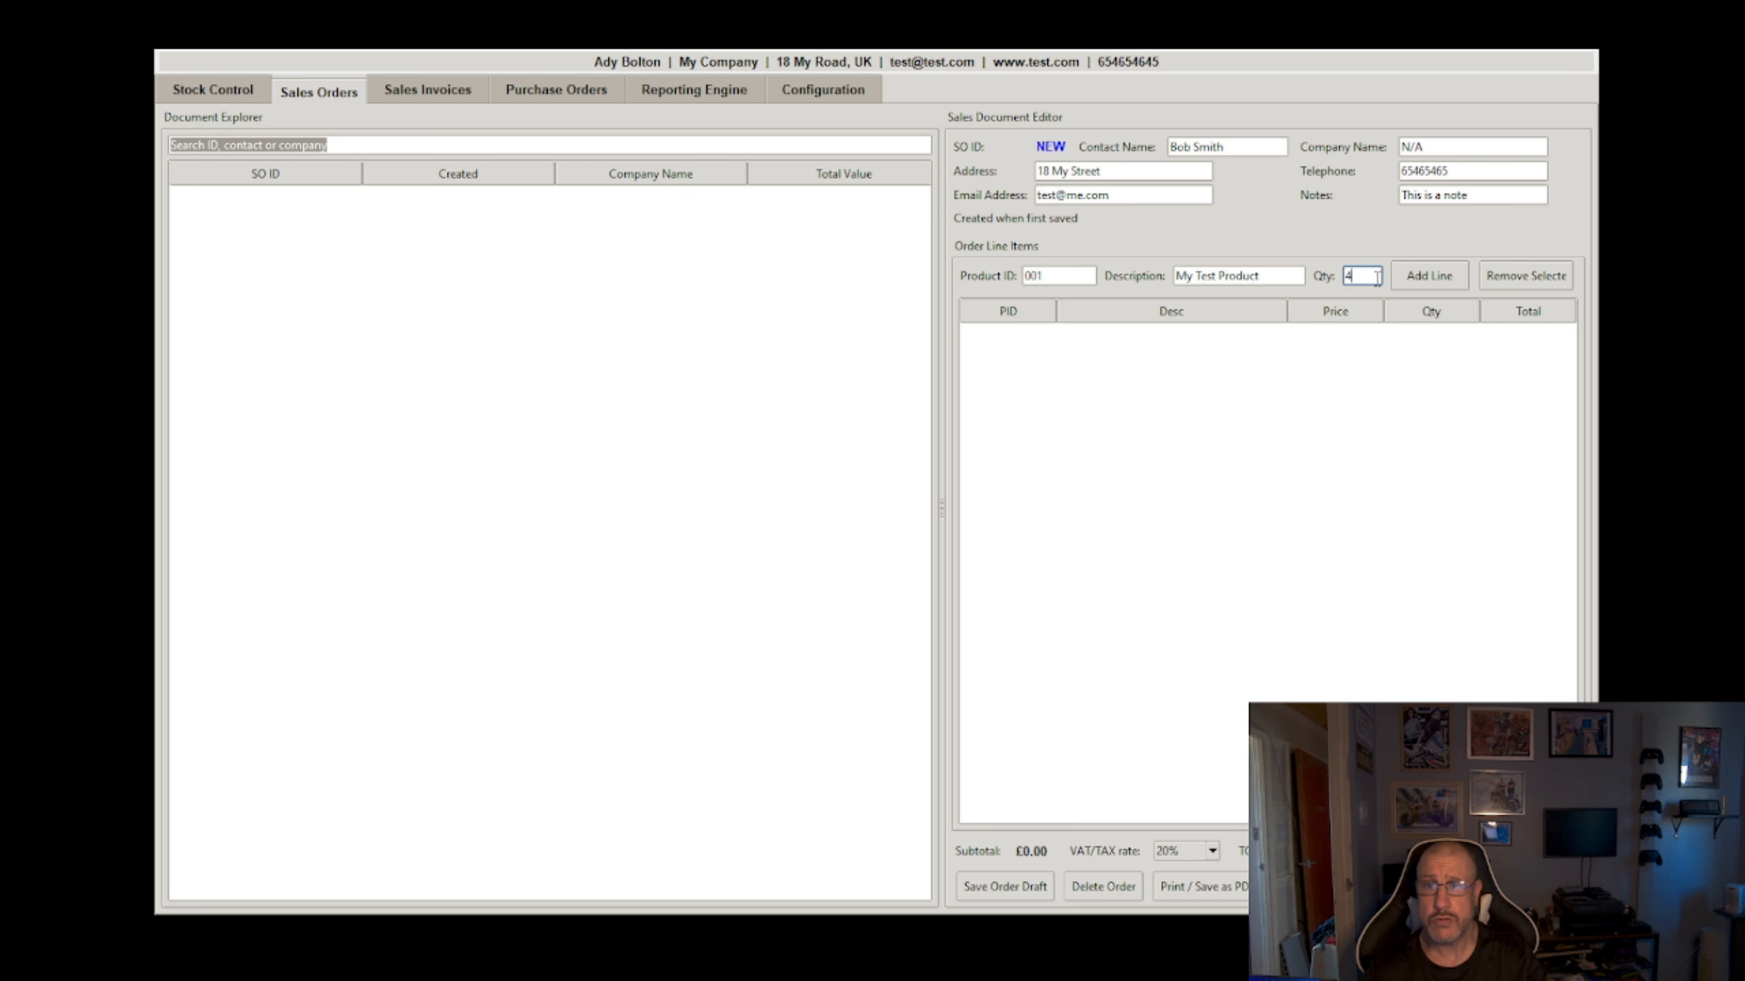
click(1440, 277)
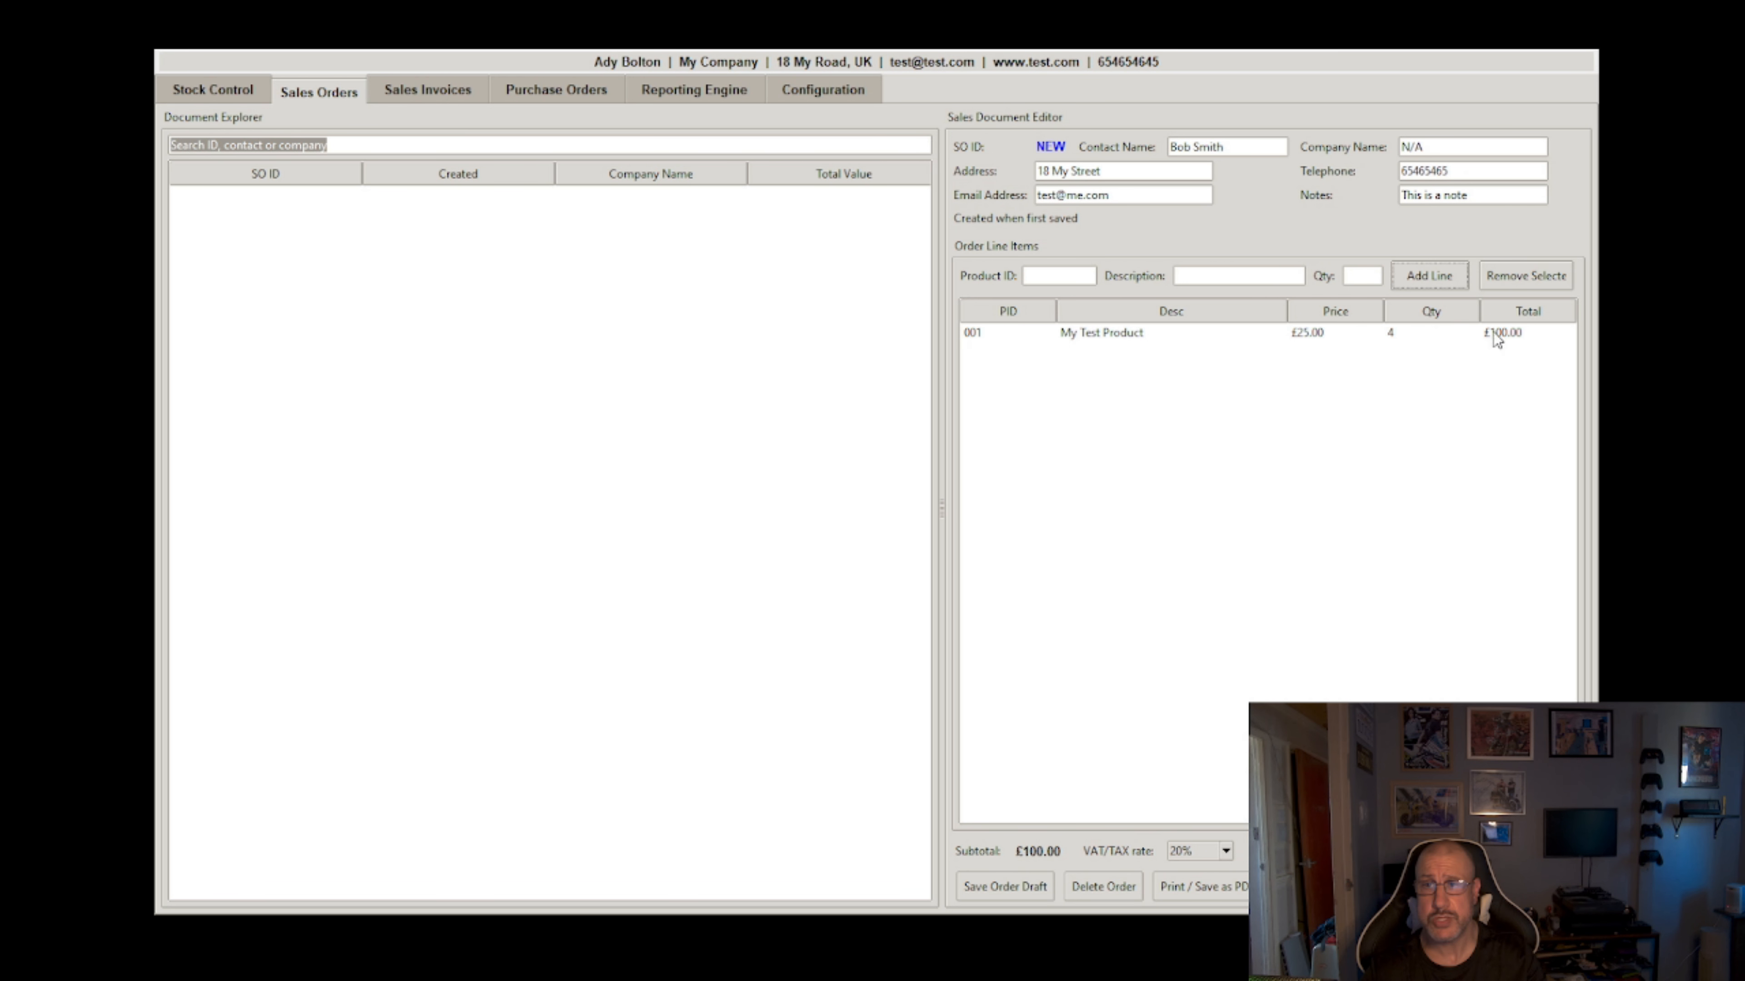
click(1223, 850)
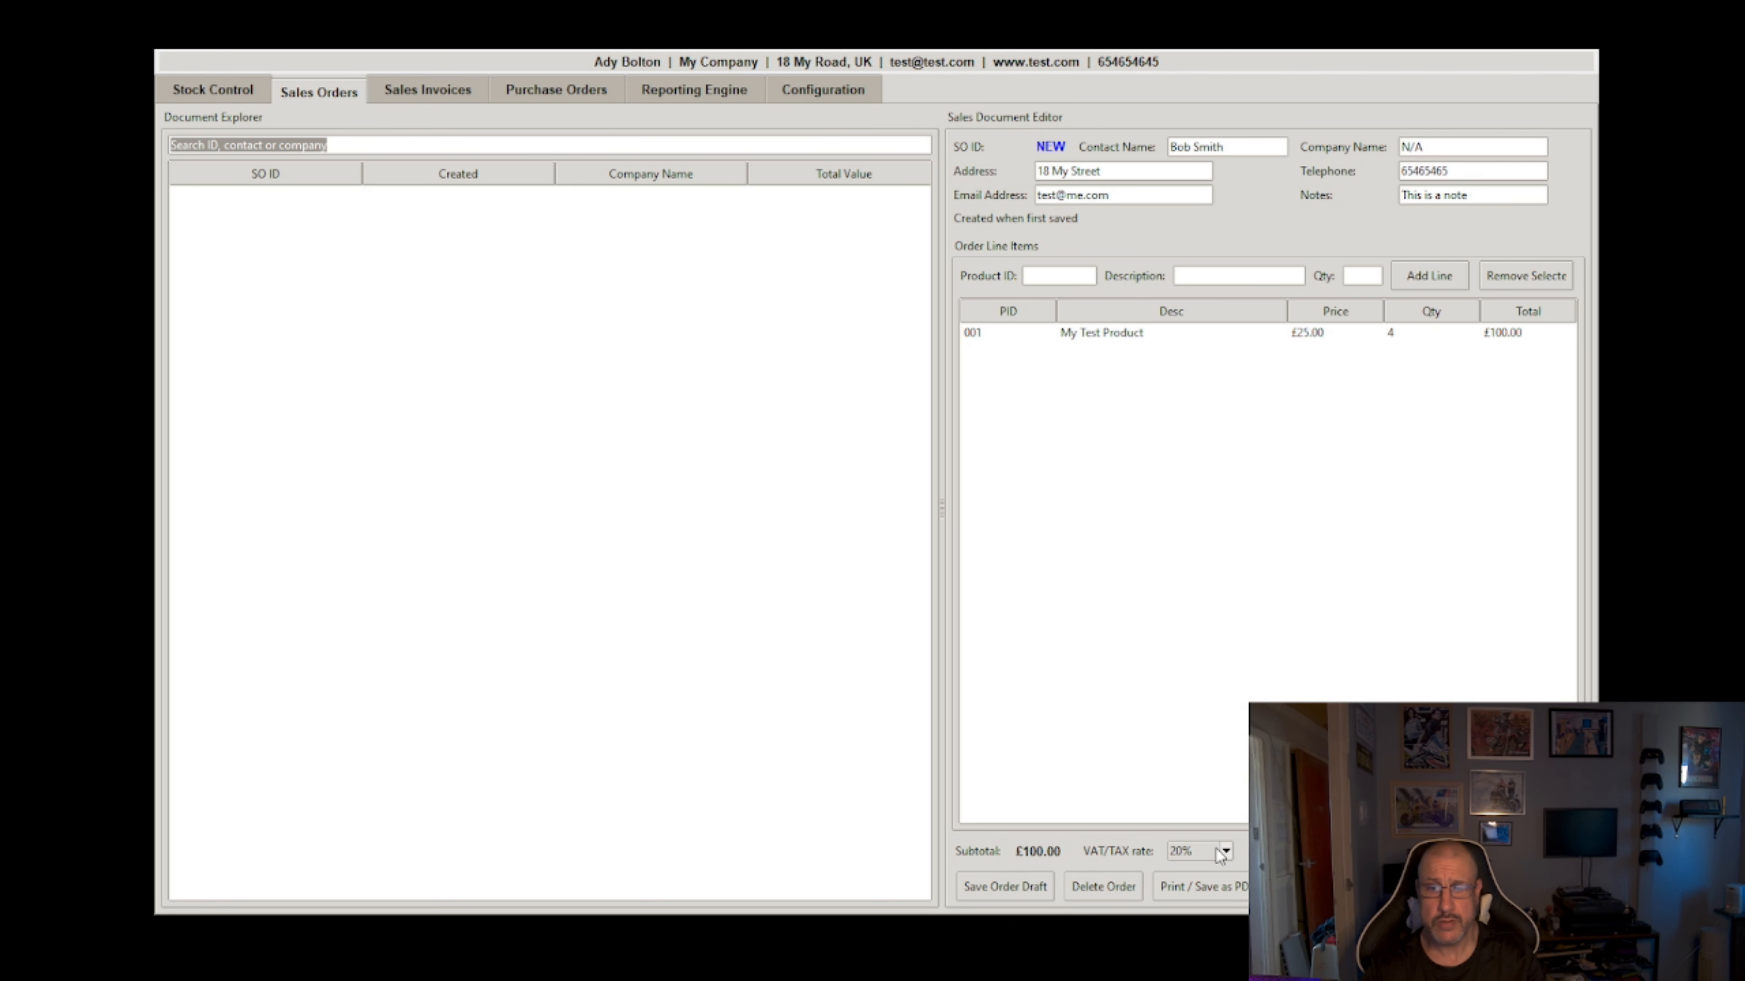
click(1218, 879)
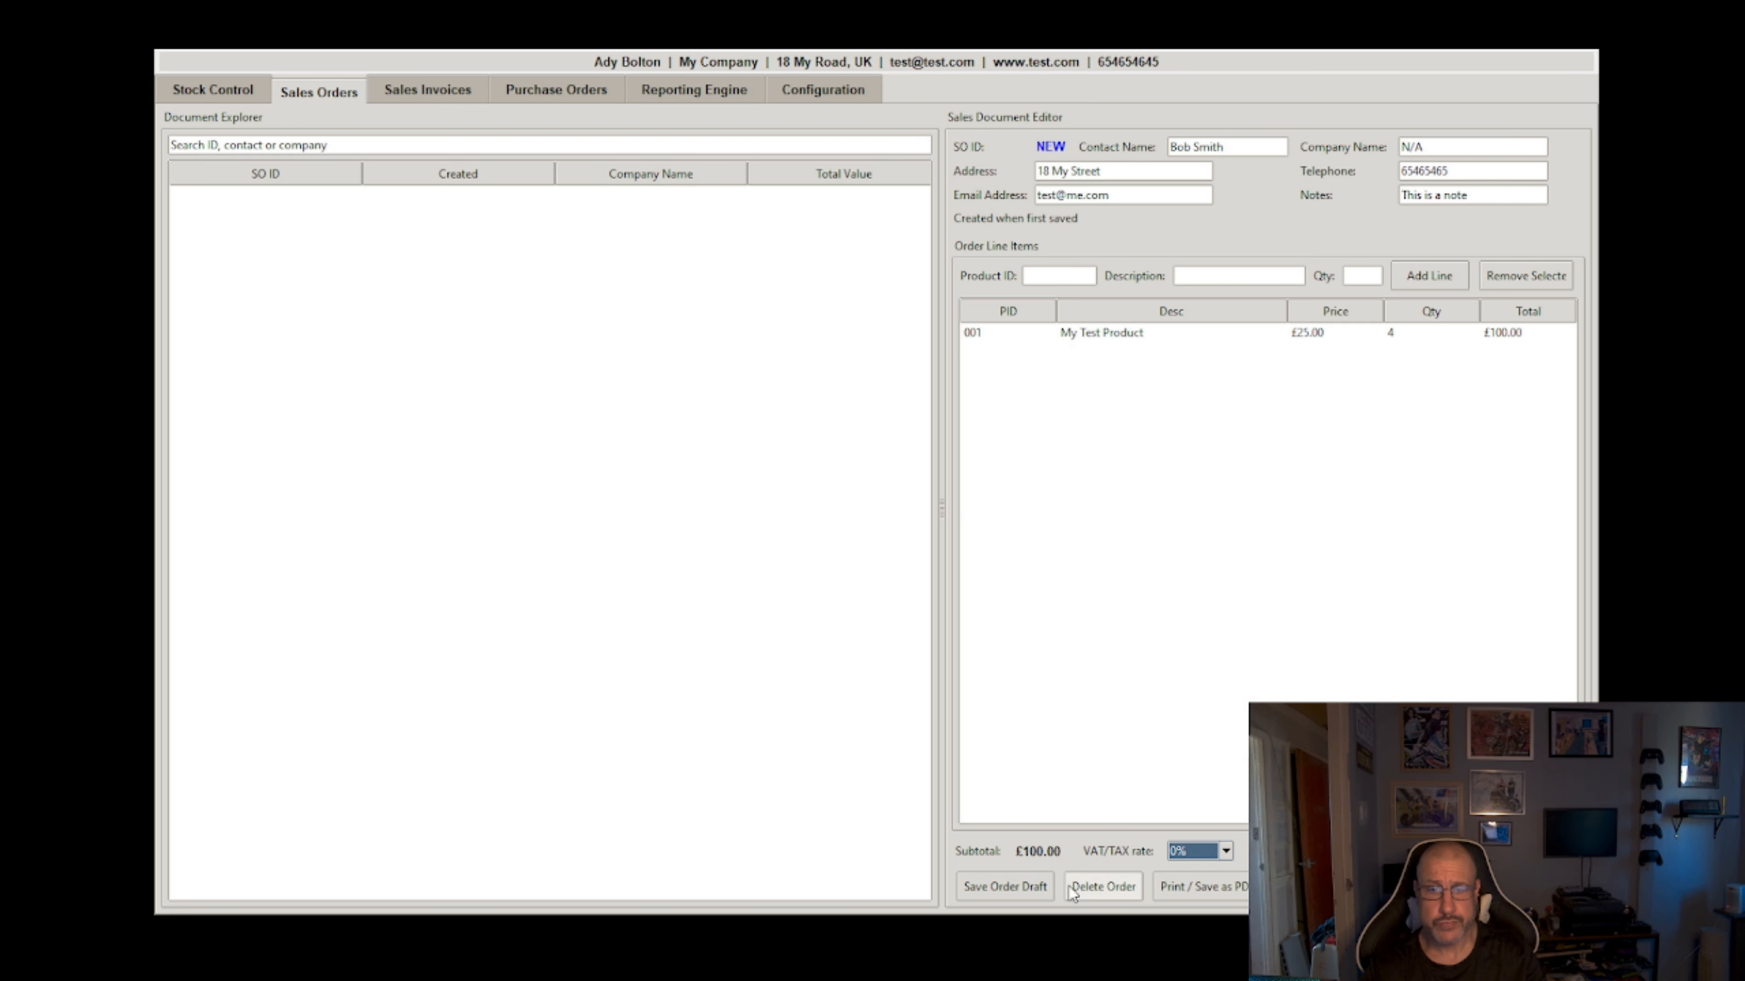
Step: Save order 1 as a draft and convert it into a £100.00 sales invoice
click(1015, 890)
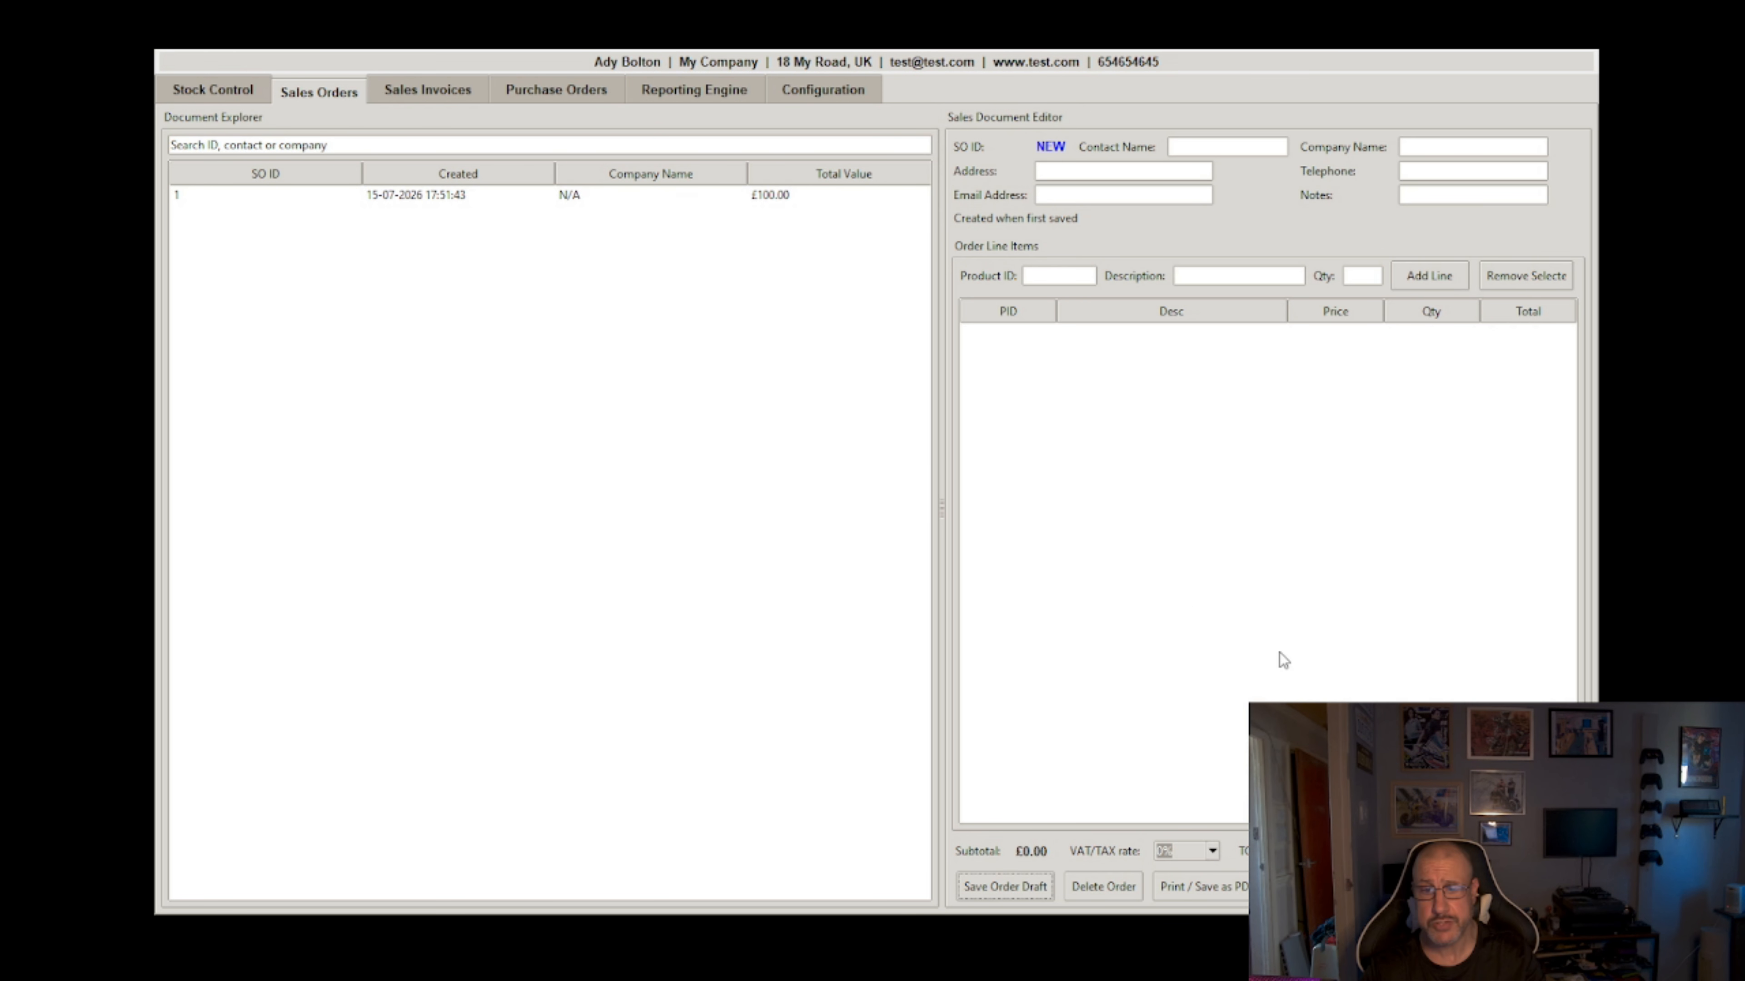
click(497, 200)
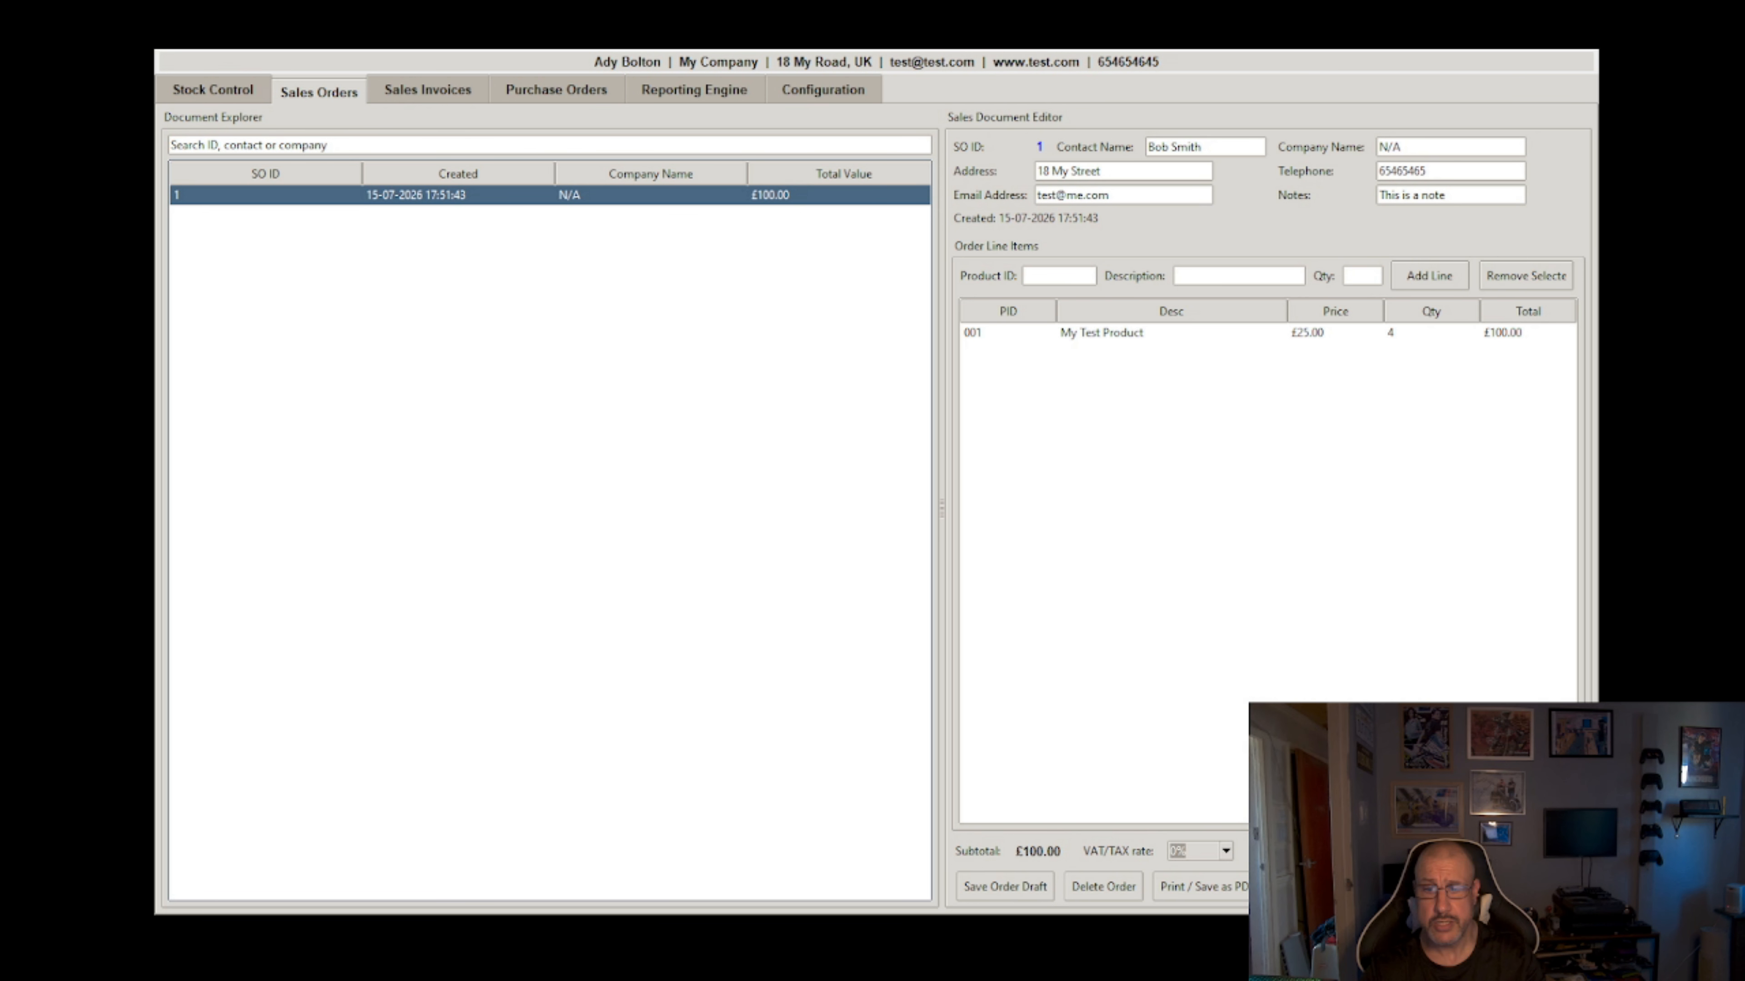
click(1449, 886)
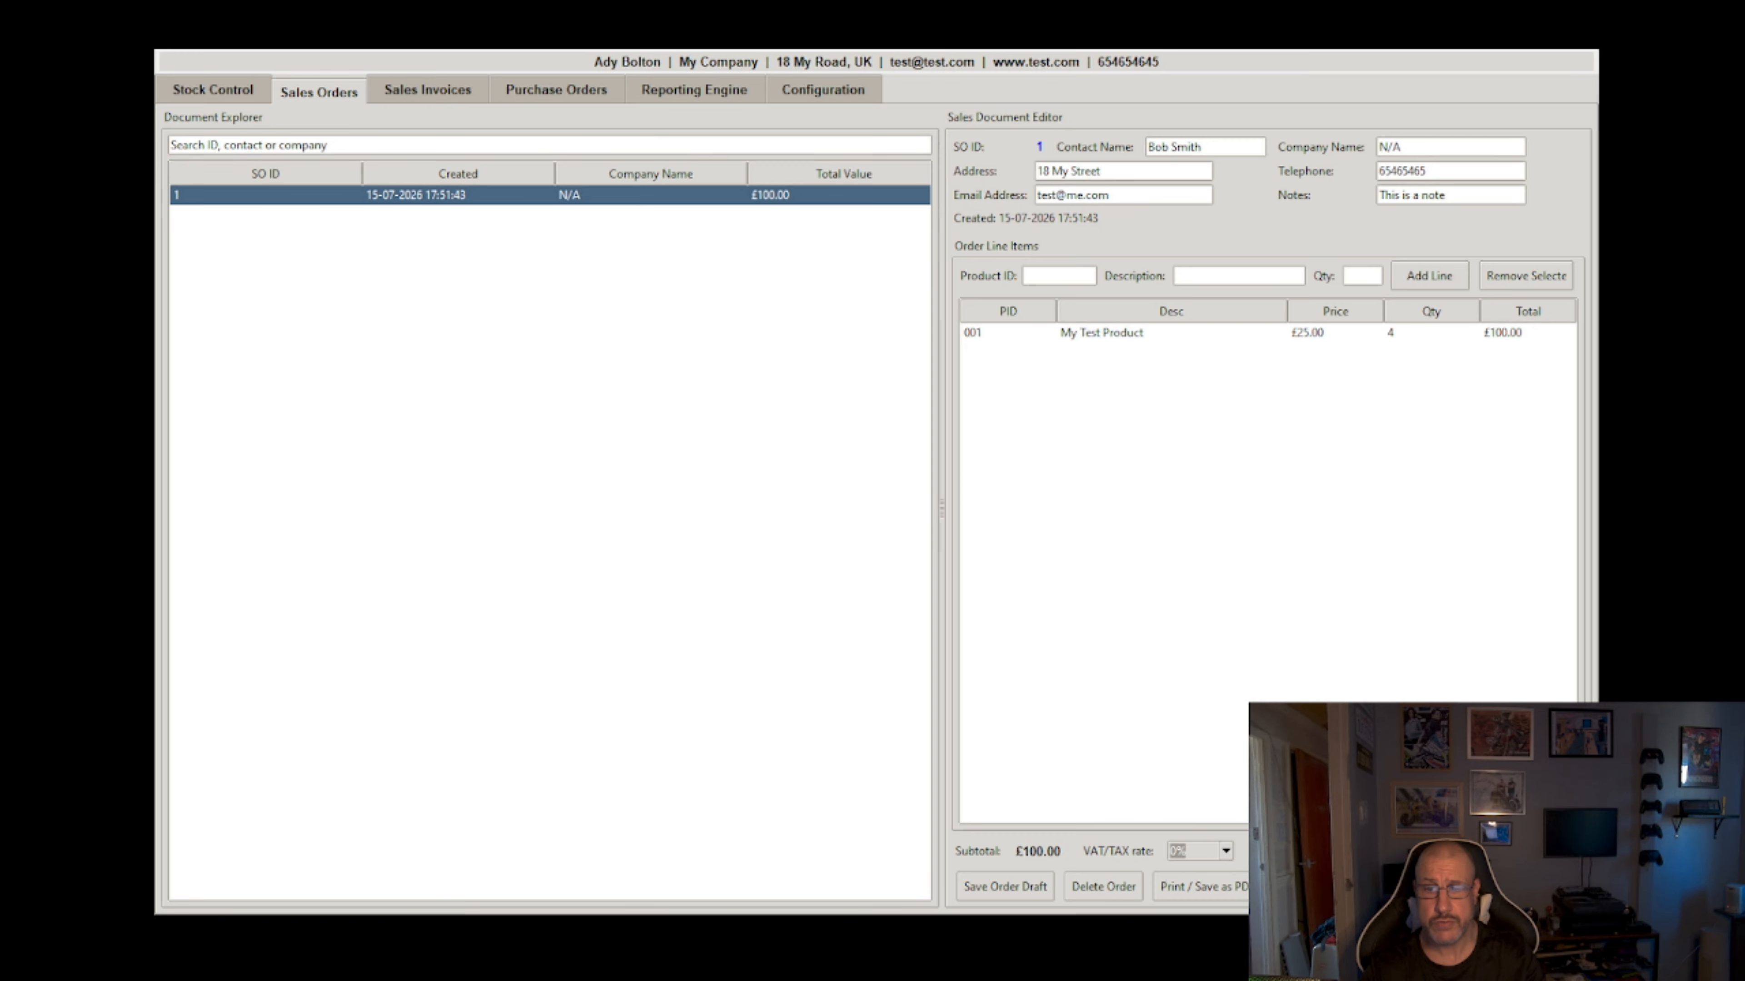
click(939, 514)
click(406, 94)
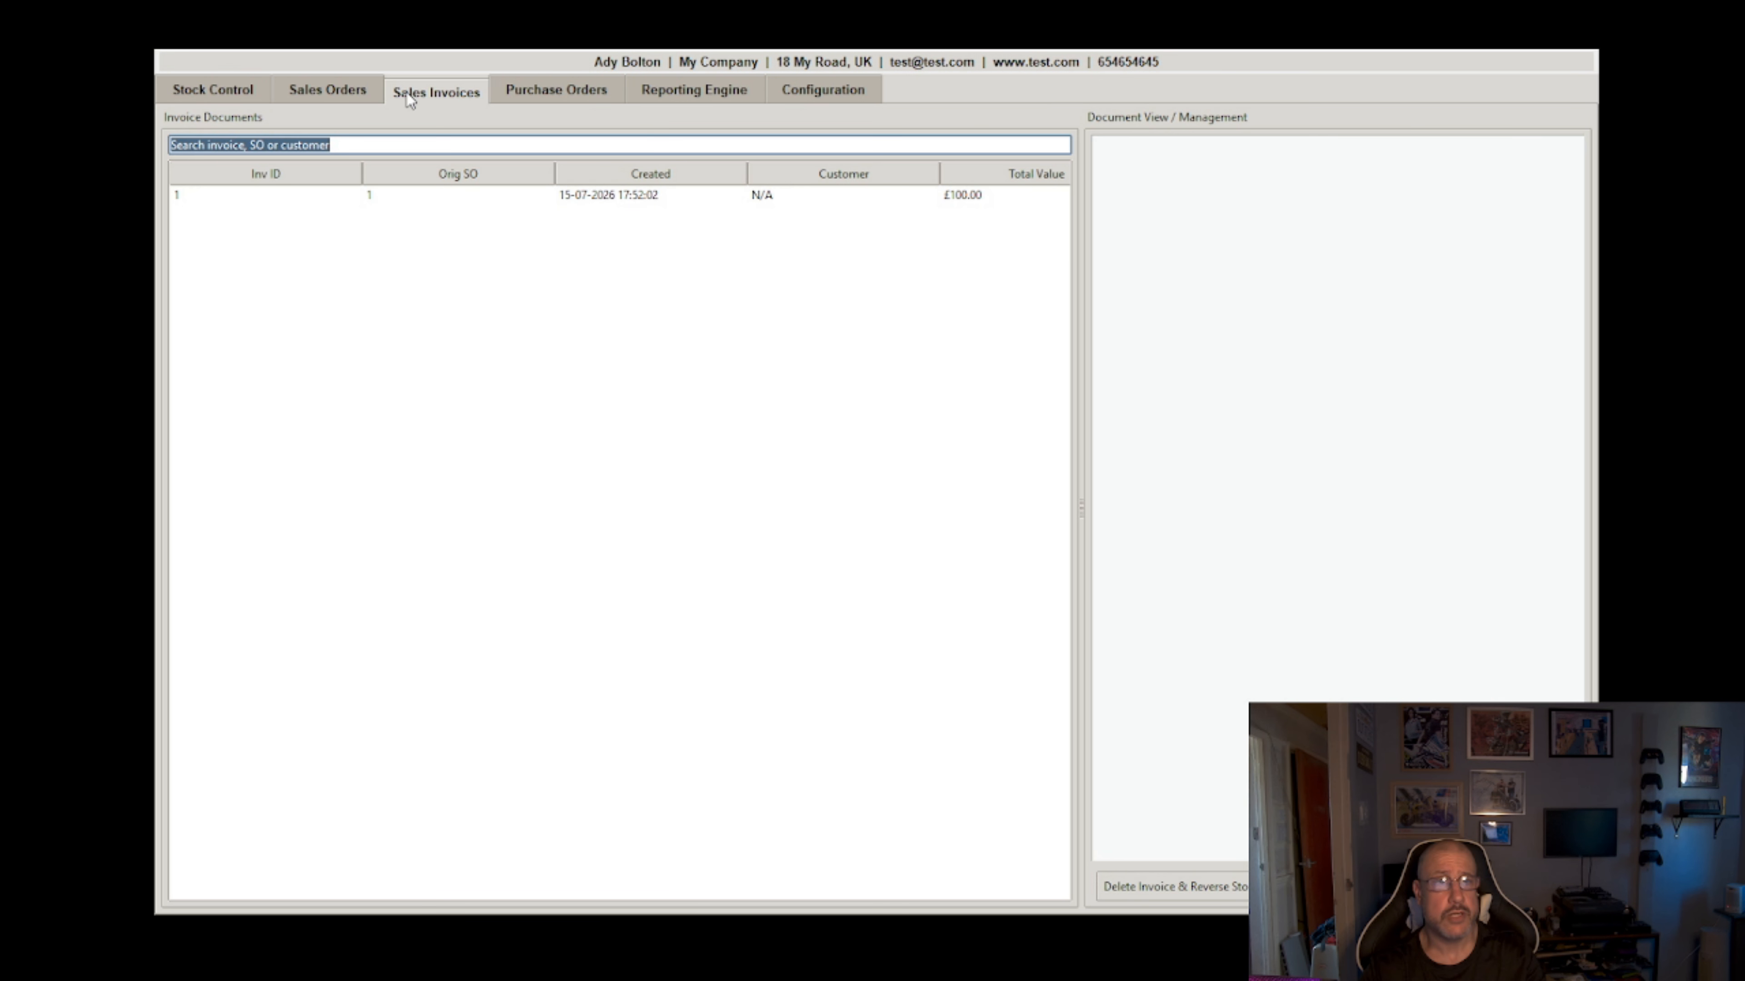
Step: Review invoice 1 and check that product 001's stock has dropped to 4
click(526, 197)
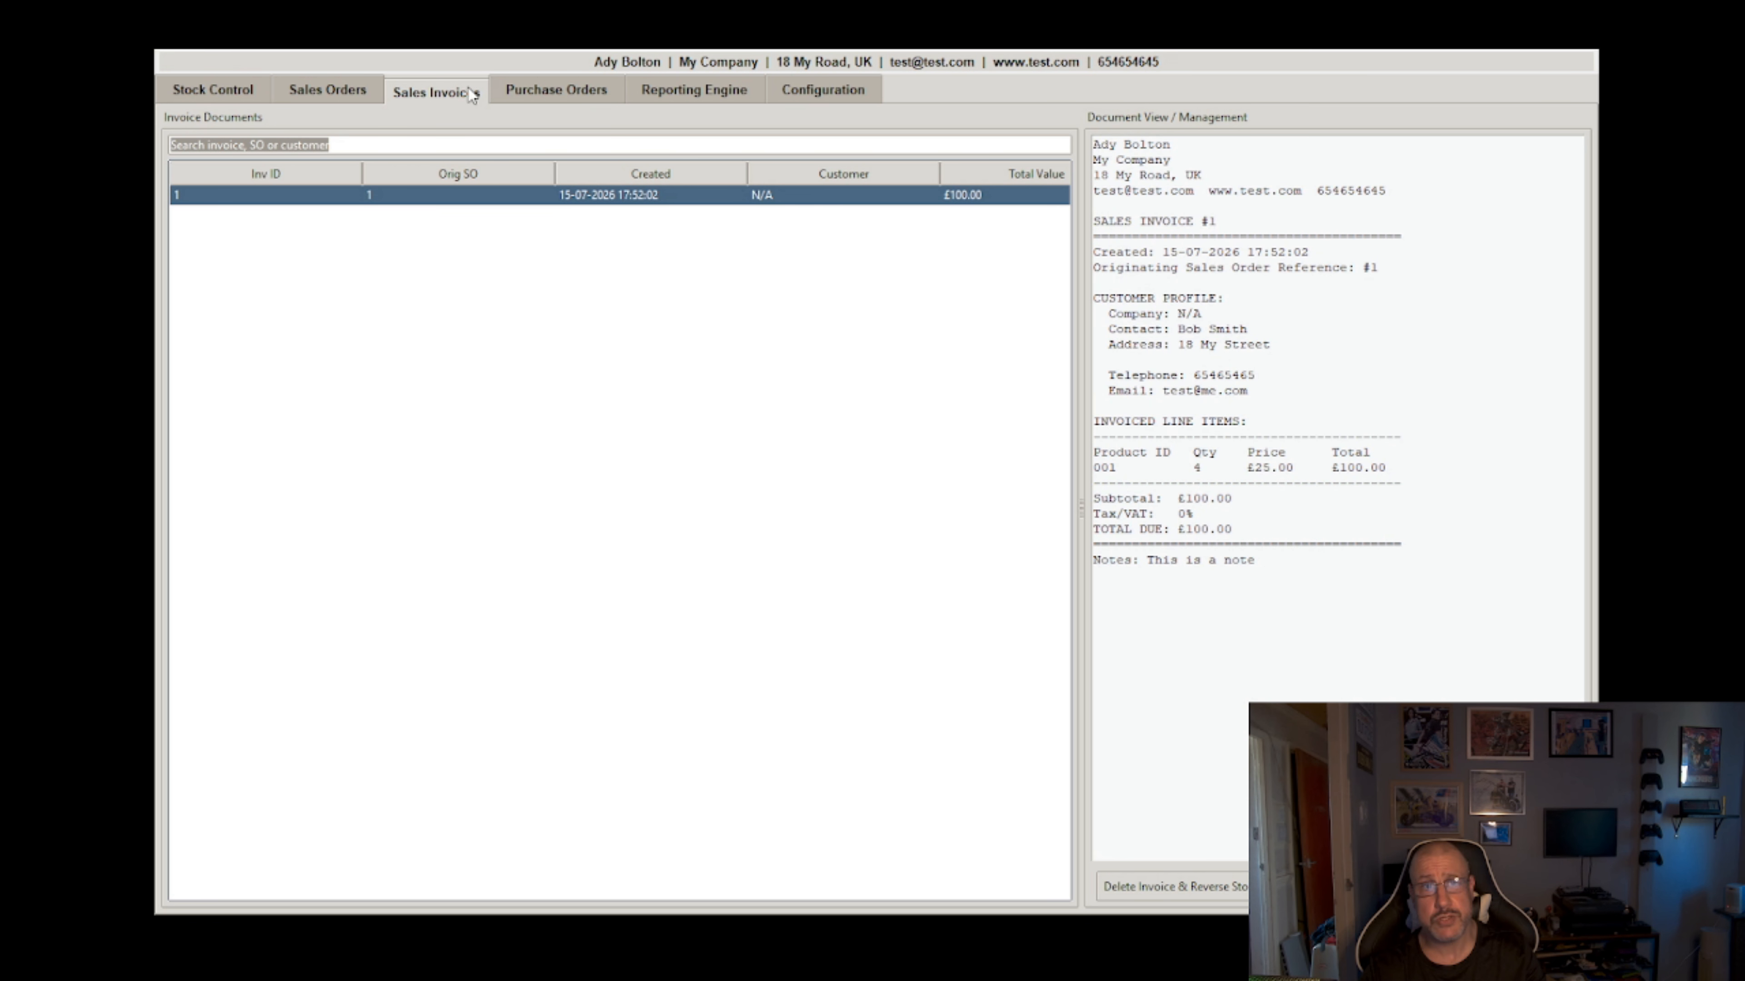
click(202, 93)
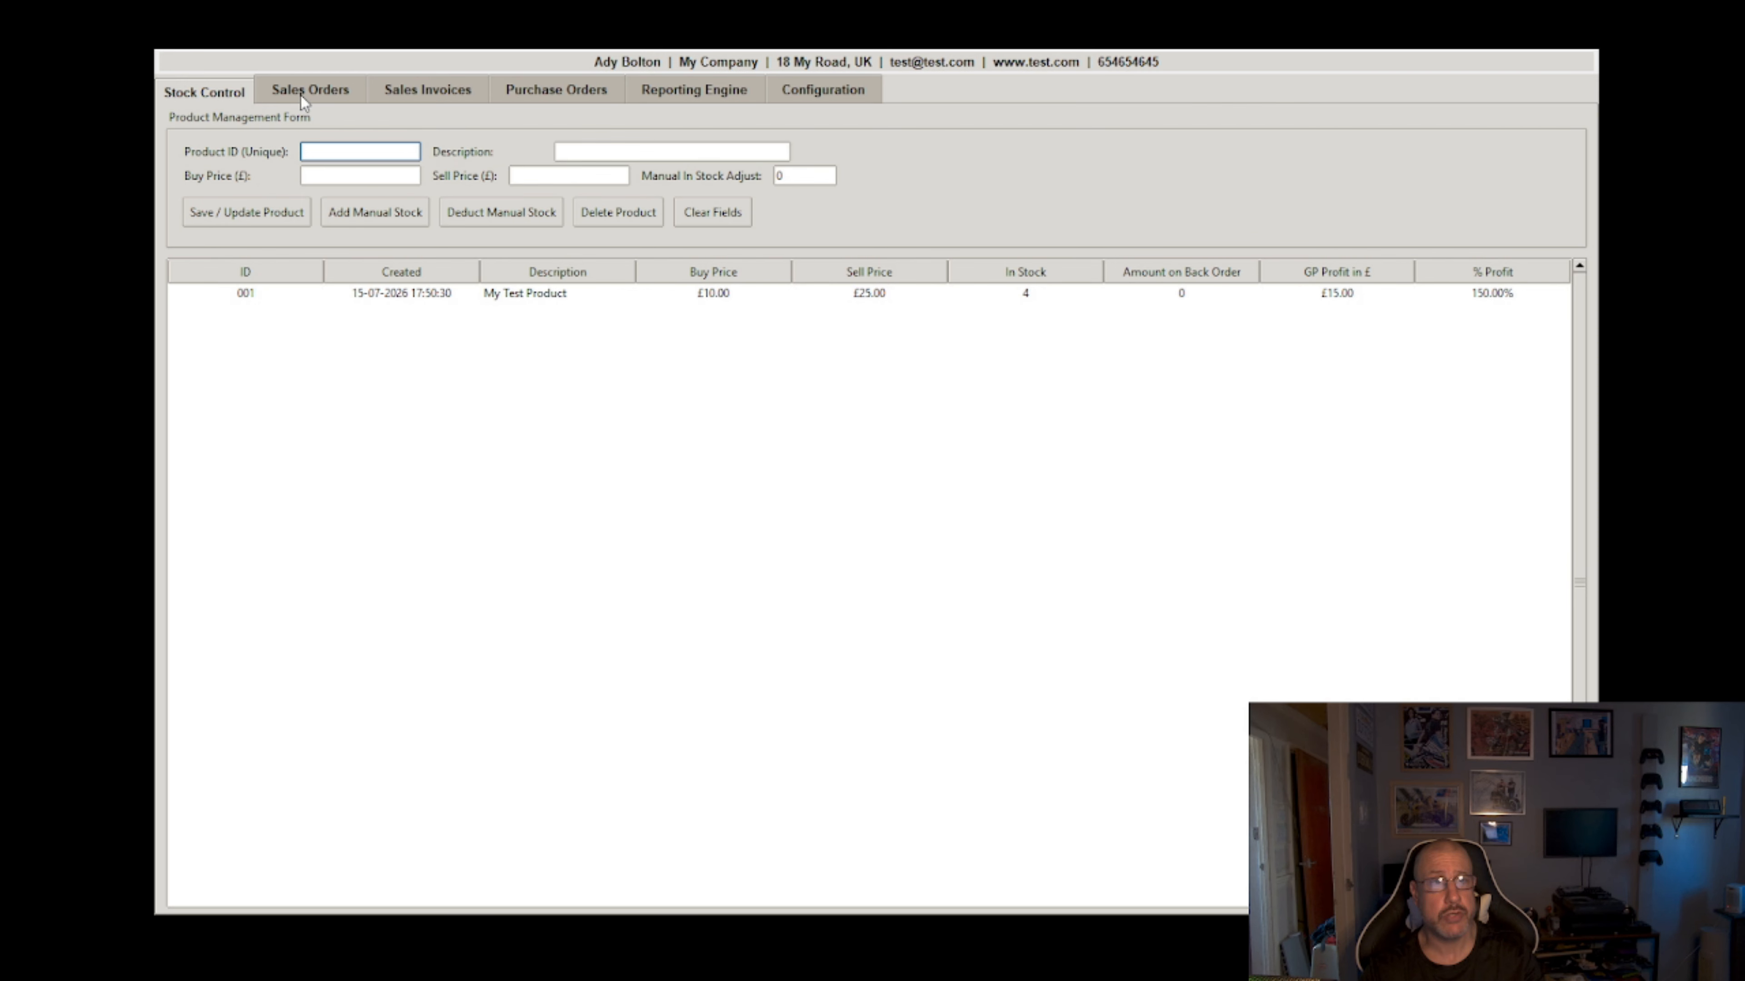
click(557, 91)
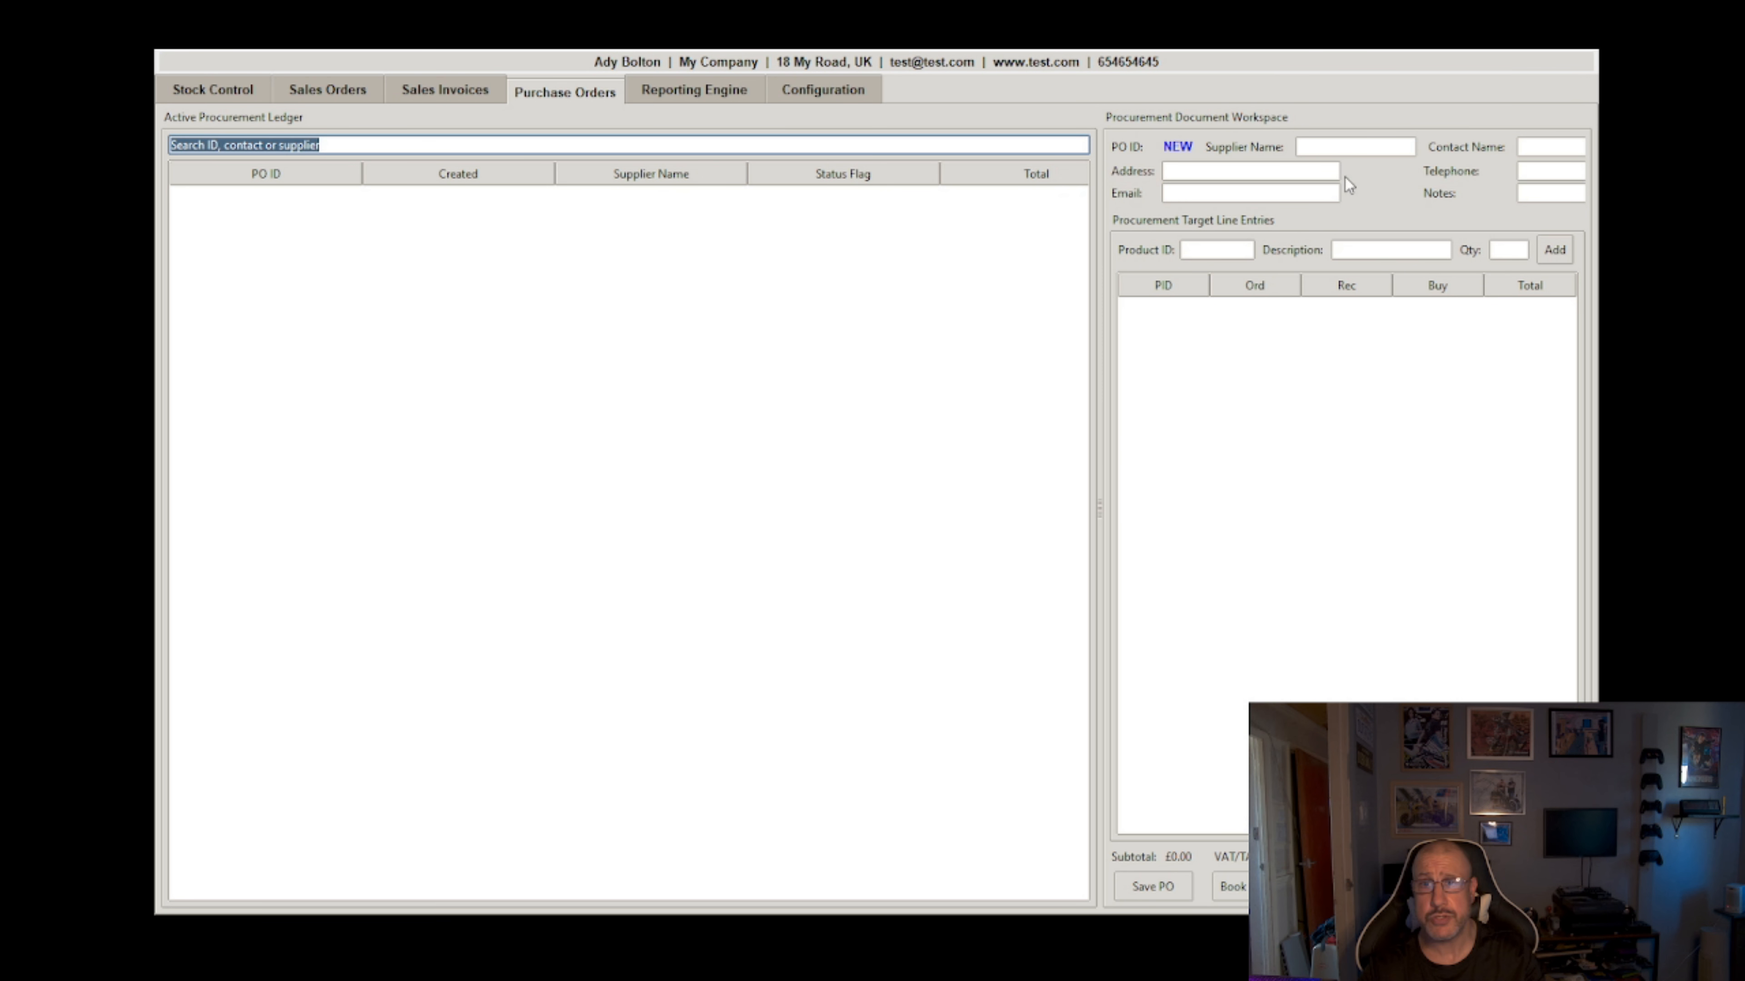
Step: Enter supplier My Supplier, along with the supplier's contact name, address and e-mail
click(1343, 145)
text(My Supplier)
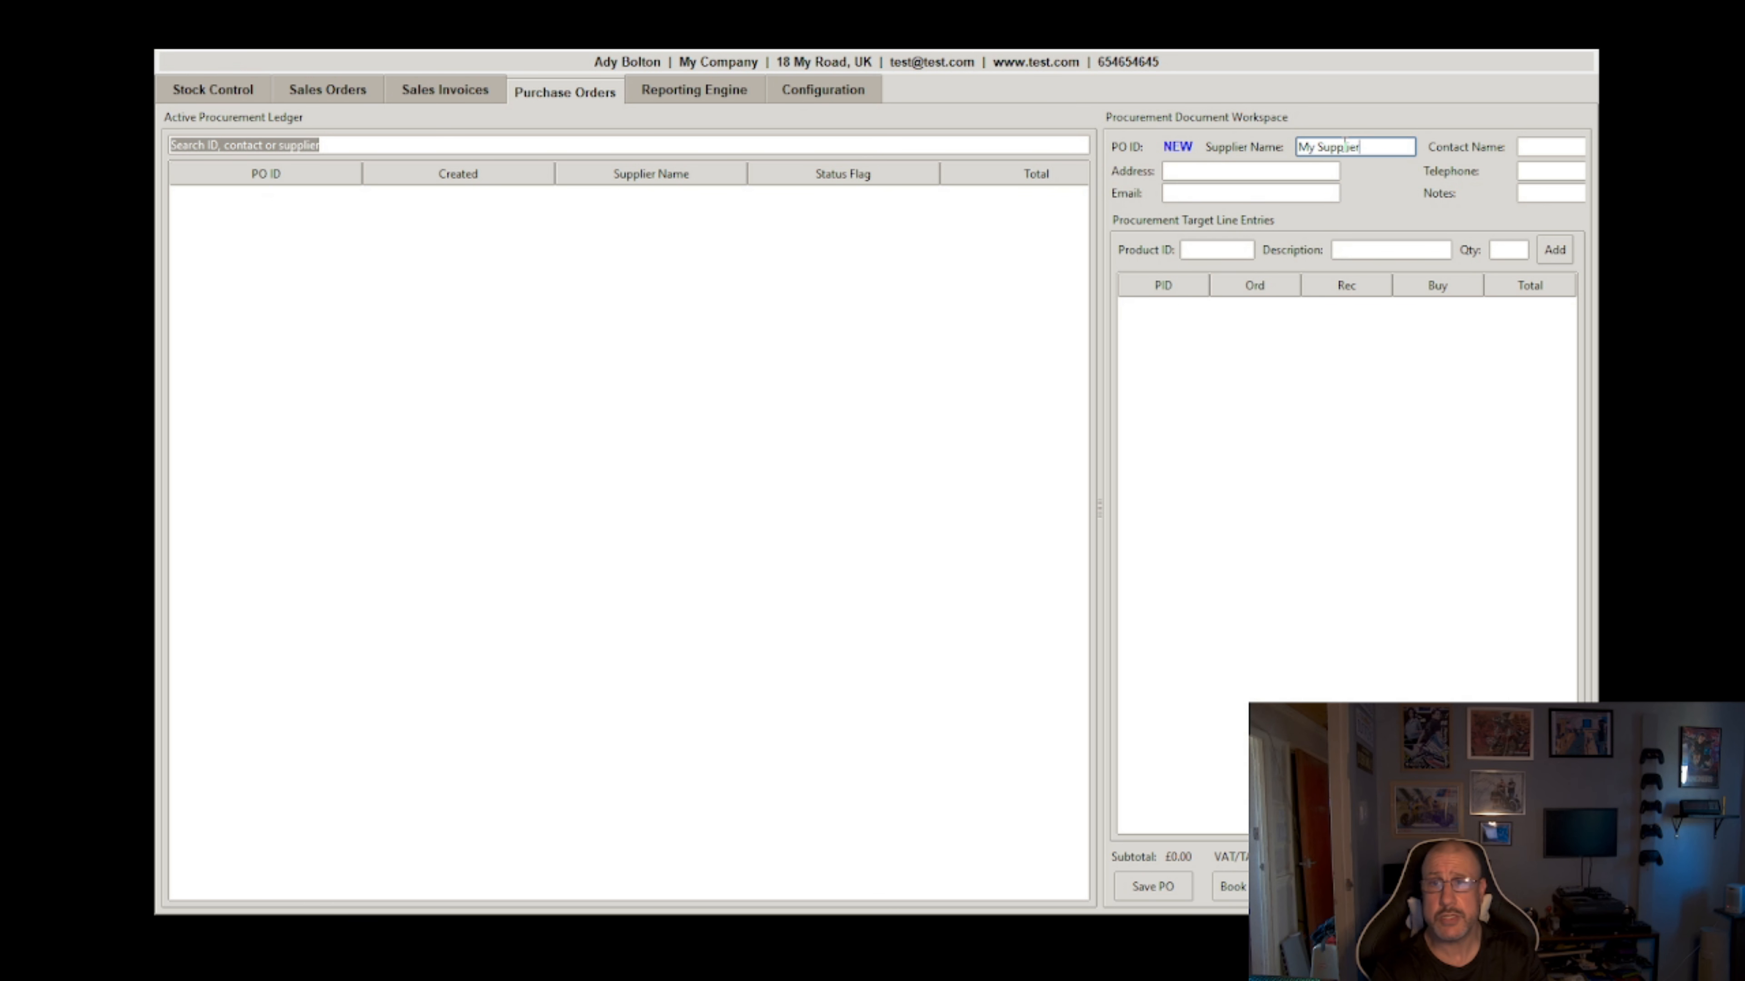
key(Tab)
text(Fred)
key(Tab)
text(232 sadfasdfa)
key(Tab)
key(Tab)
text(fred@test.com)
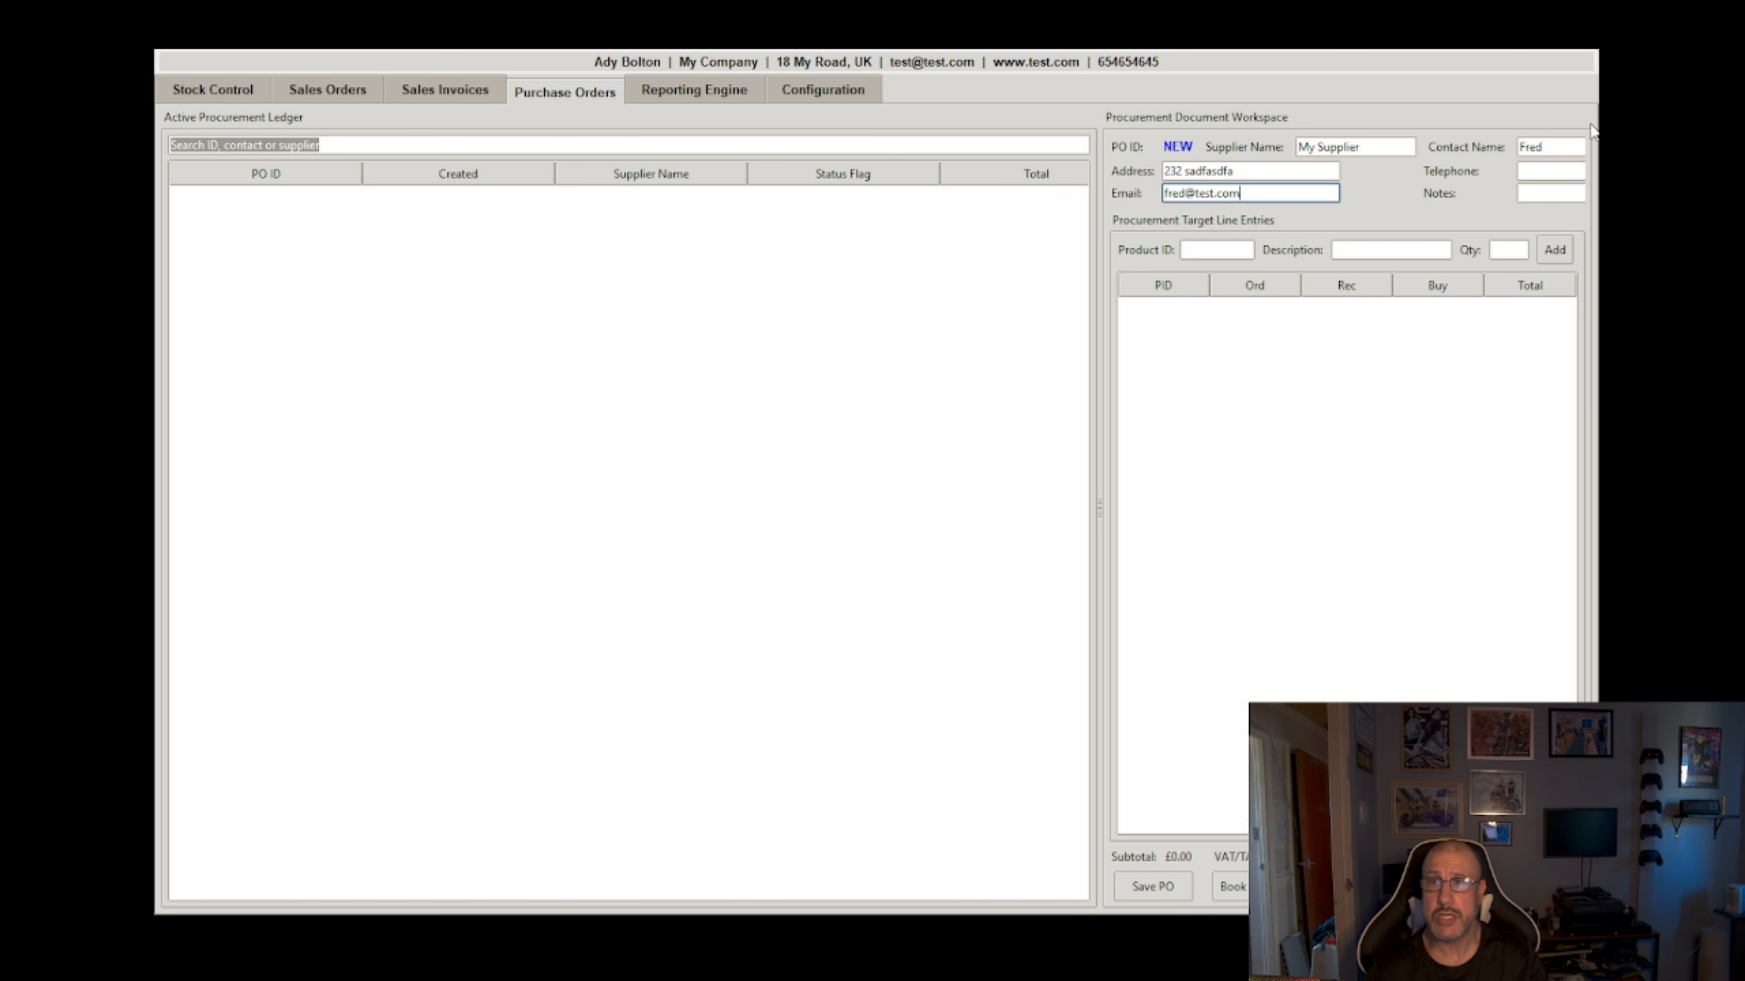
Step: Add the supplier's telephone number and the note 'This is a note'
drag(1598, 915, 1744, 919)
click(1634, 169)
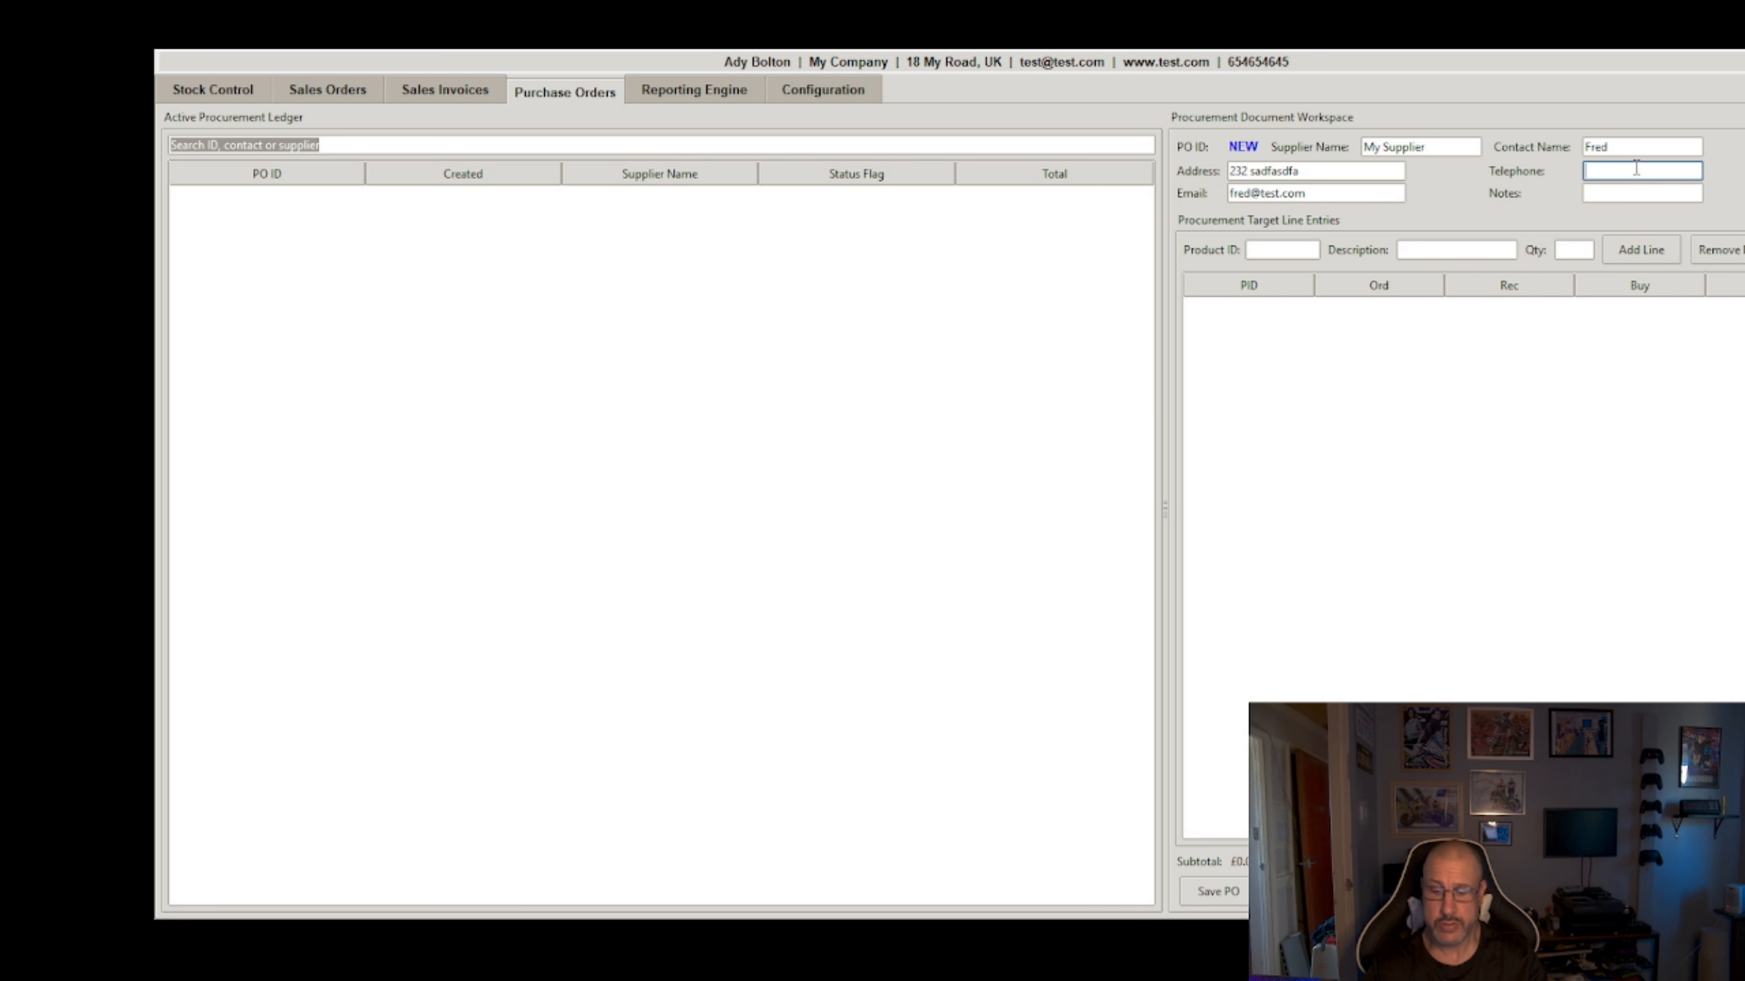
text(646546)
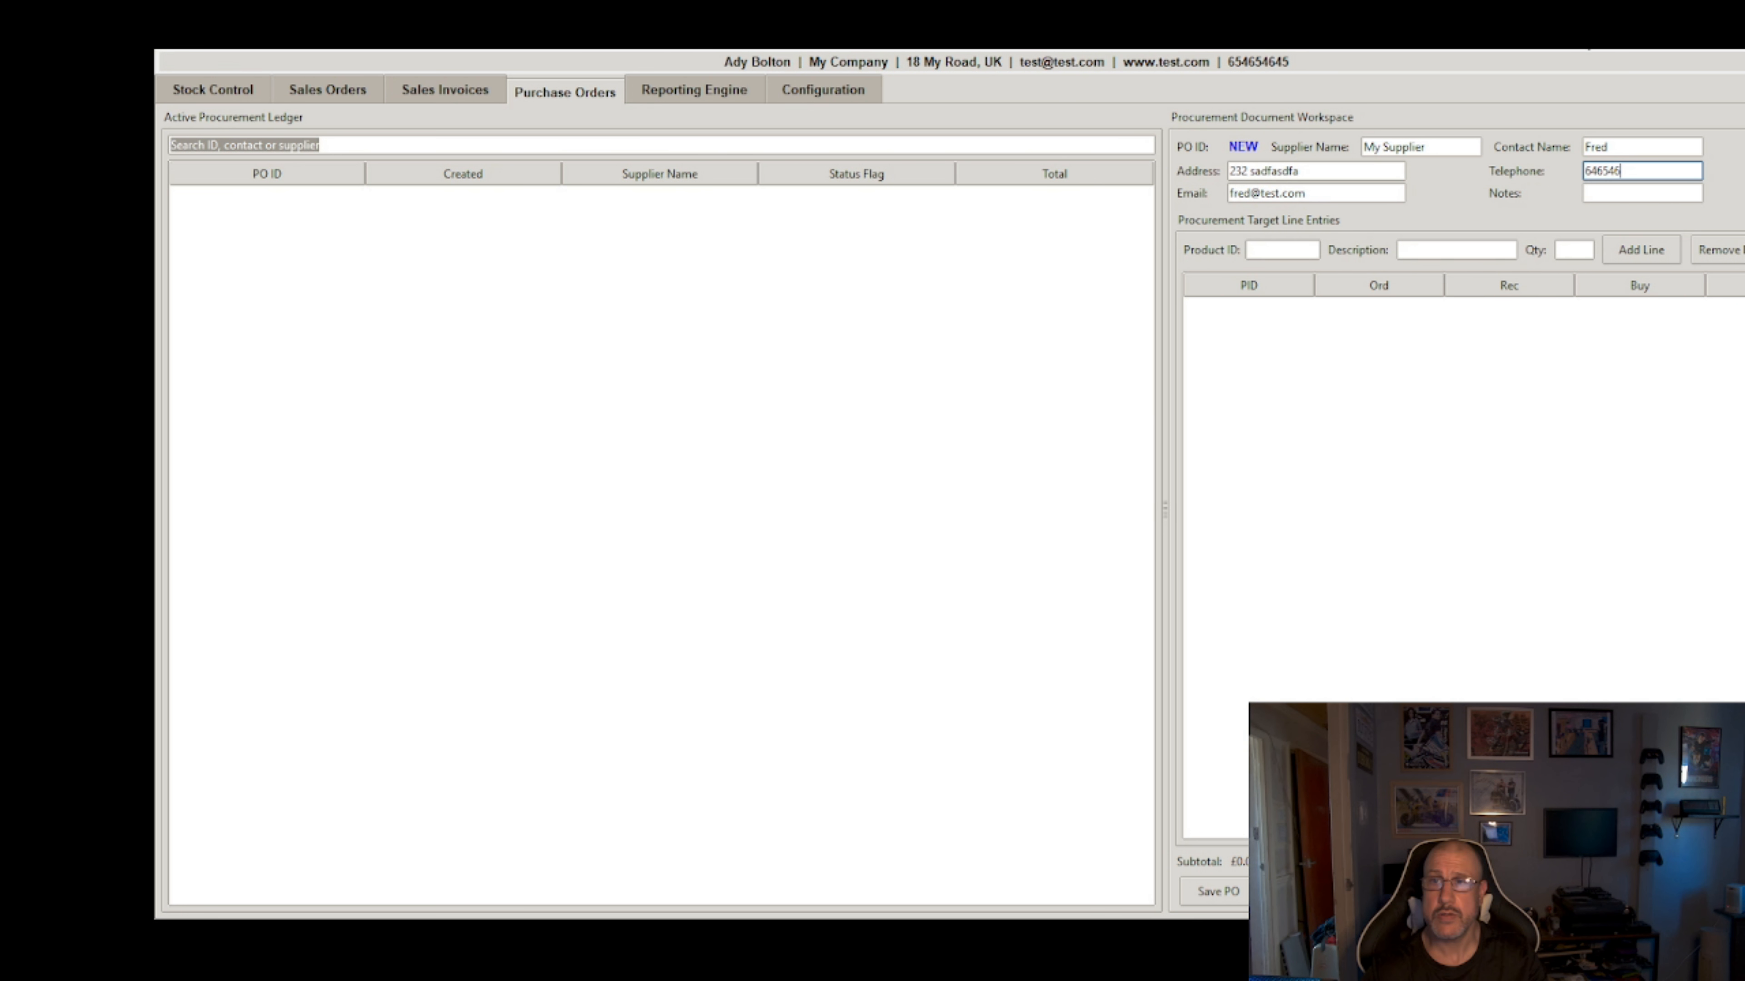
click(1620, 192)
text(This is a note)
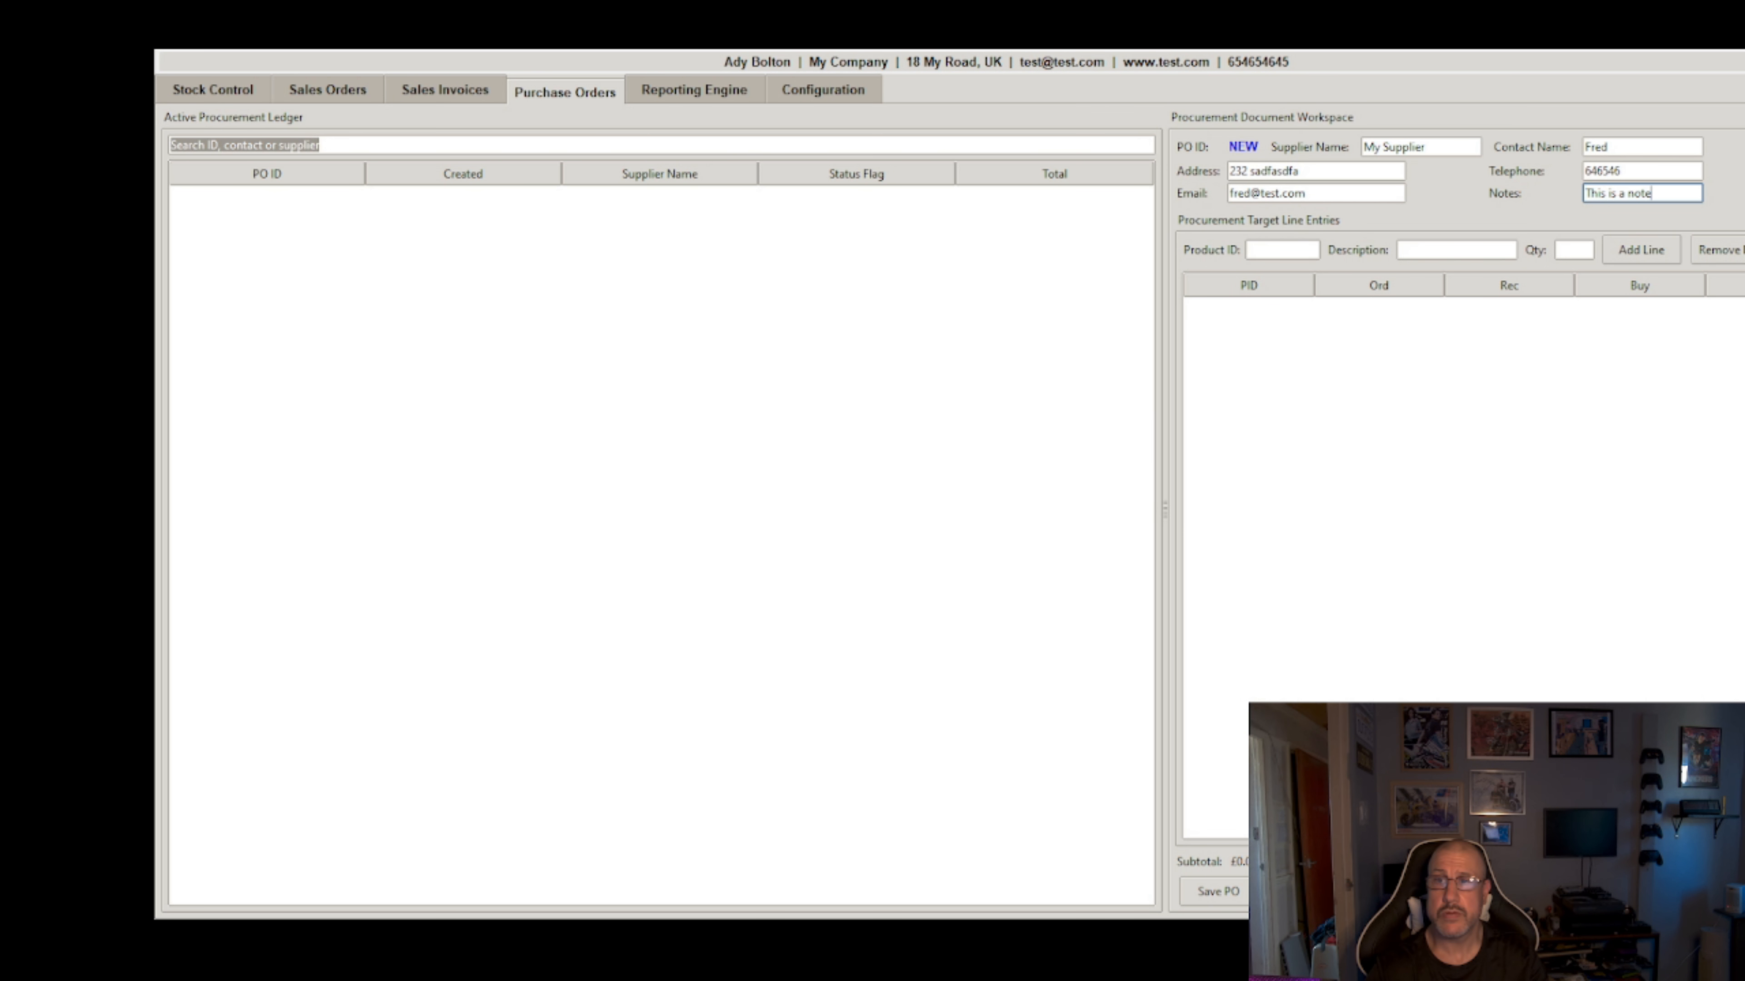
mouse_move(1744, 811)
mouse_down()
mouse_move(1682, 811)
mouse_move(1711, 811)
mouse_up()
drag(1710, 377, 1744, 378)
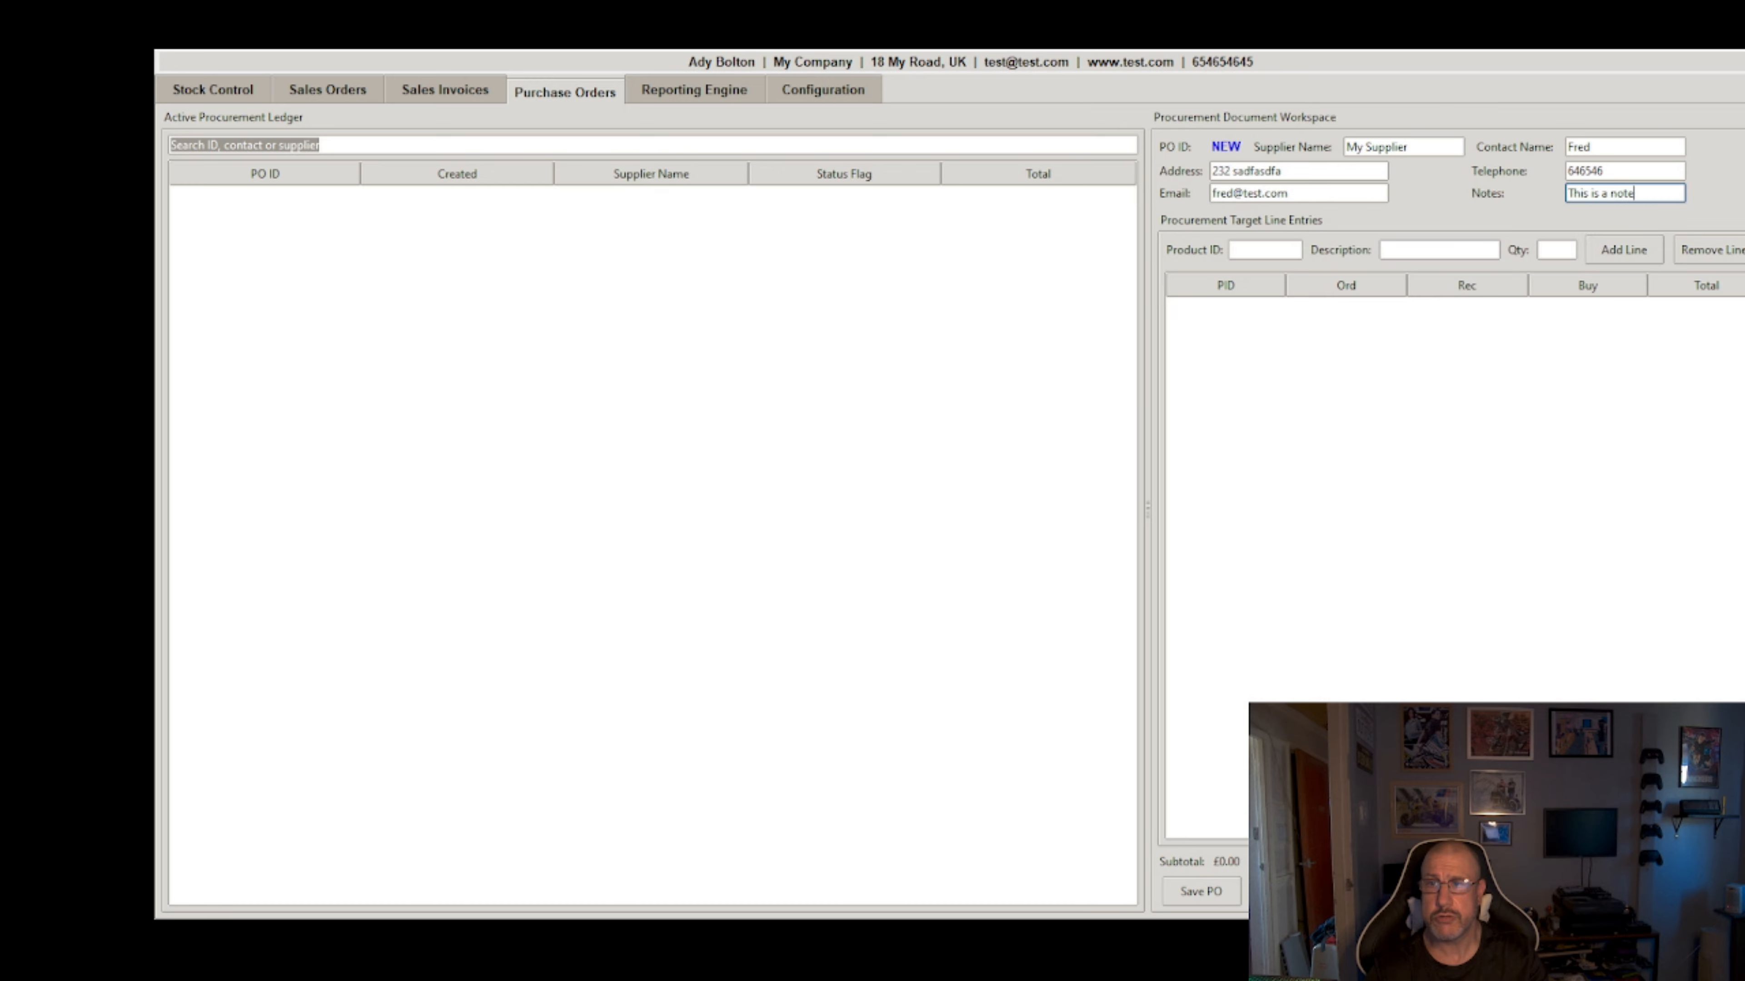
click(1245, 250)
Step: Order 10 × My Test Product at £10.00 and save the purchase order as Pending
click(1476, 251)
text(test)
click(1485, 264)
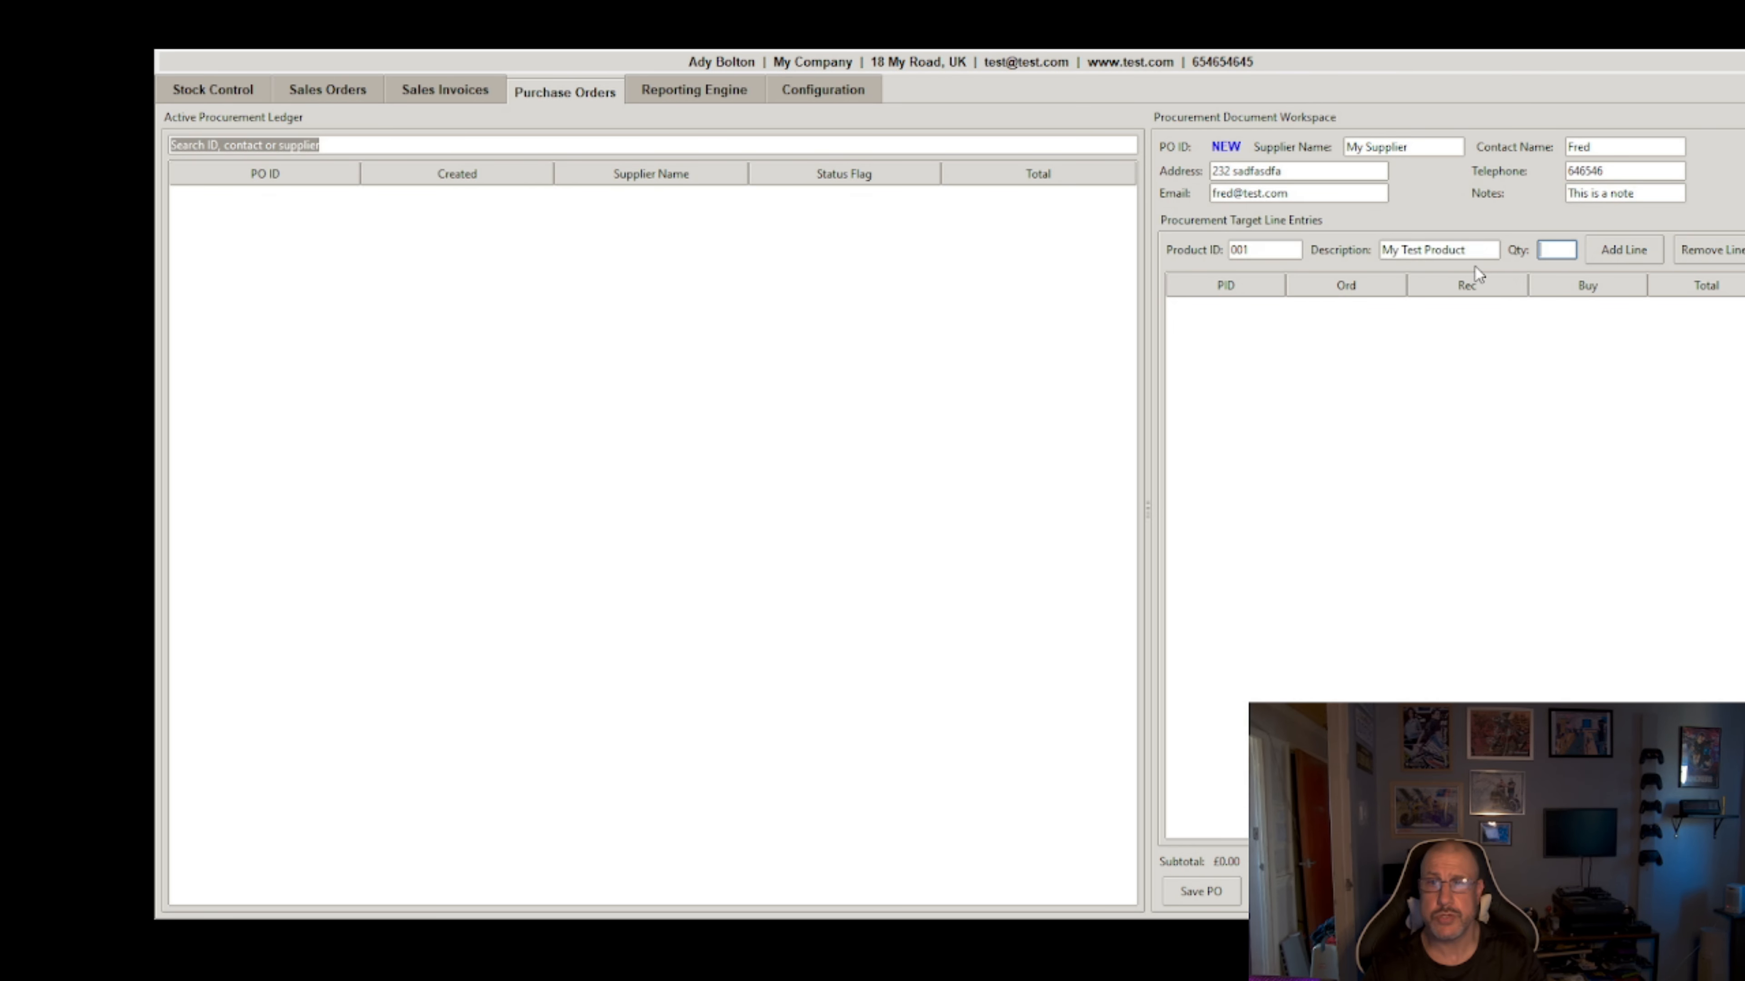
text(10)
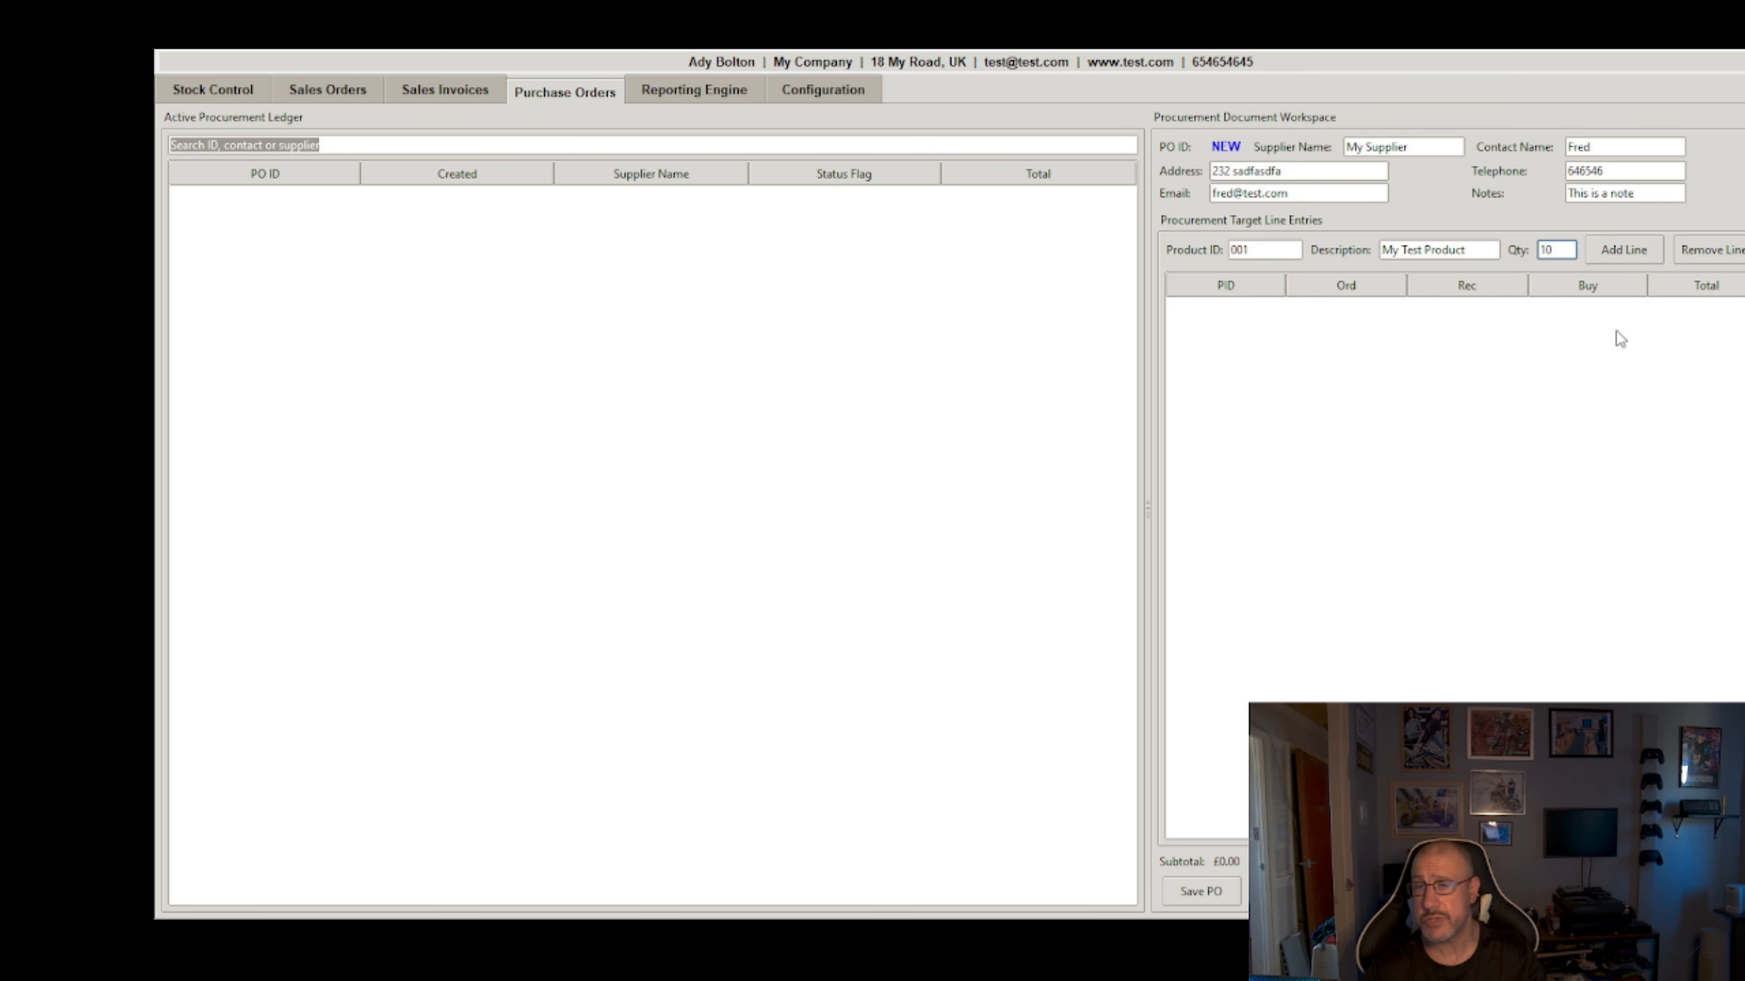
click(1624, 257)
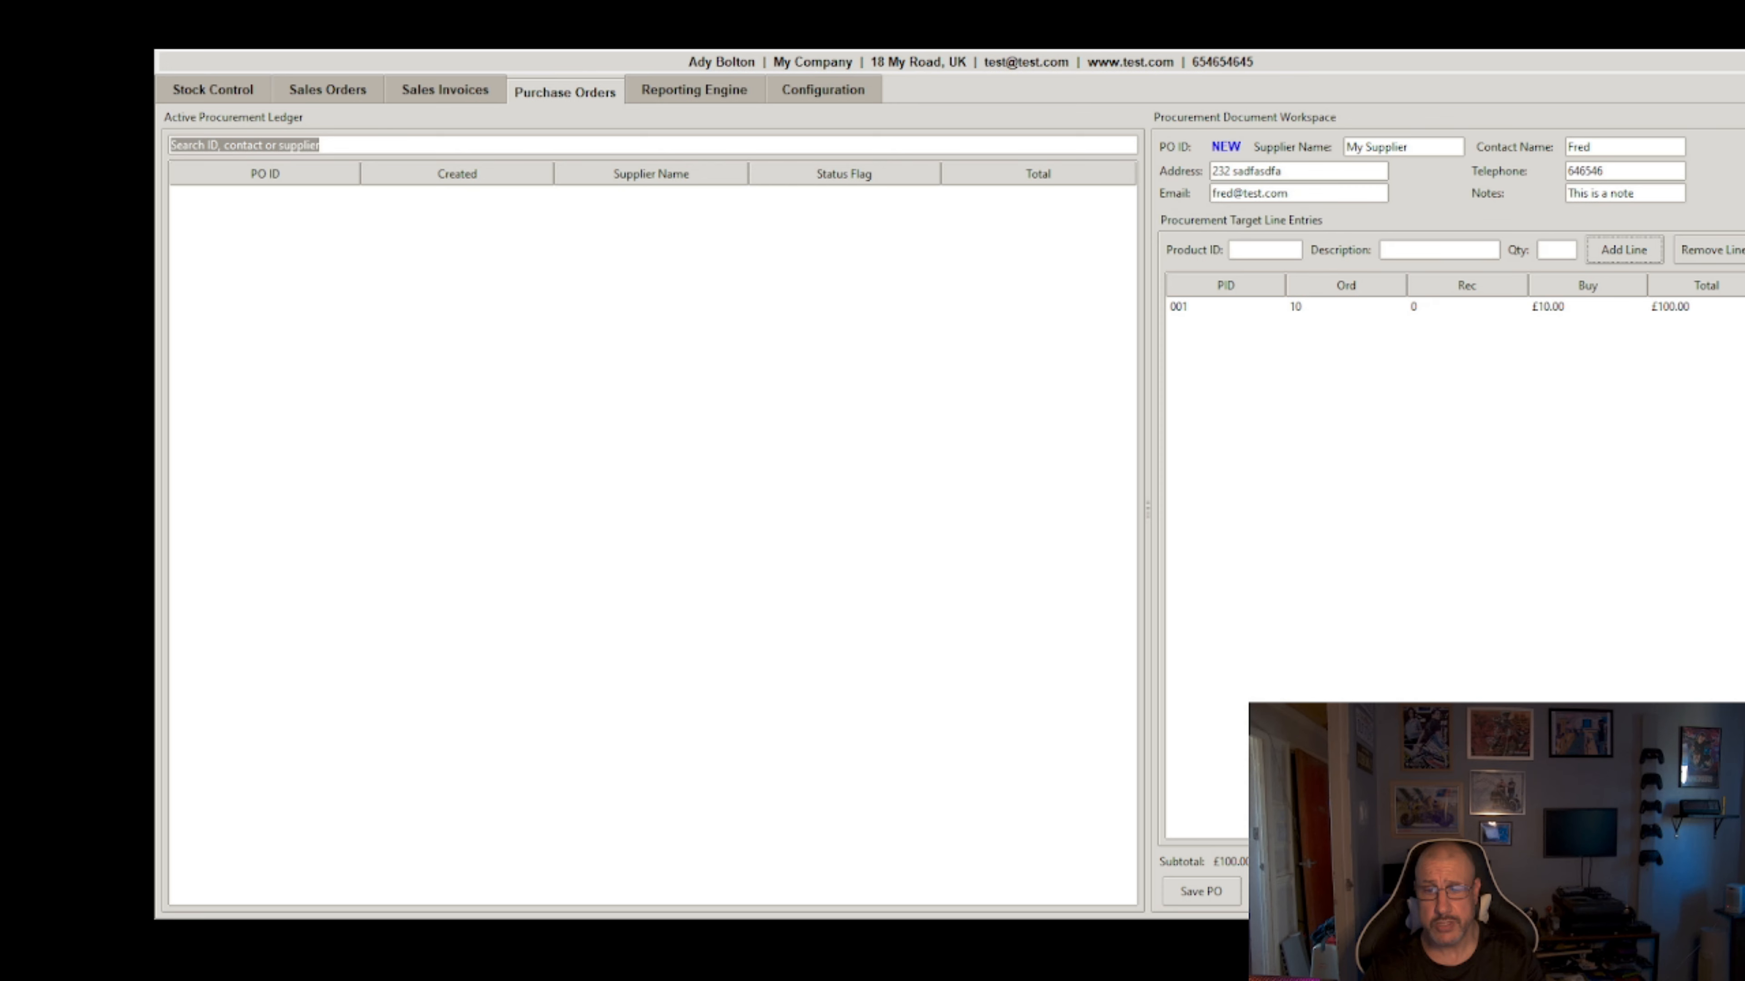
click(1212, 898)
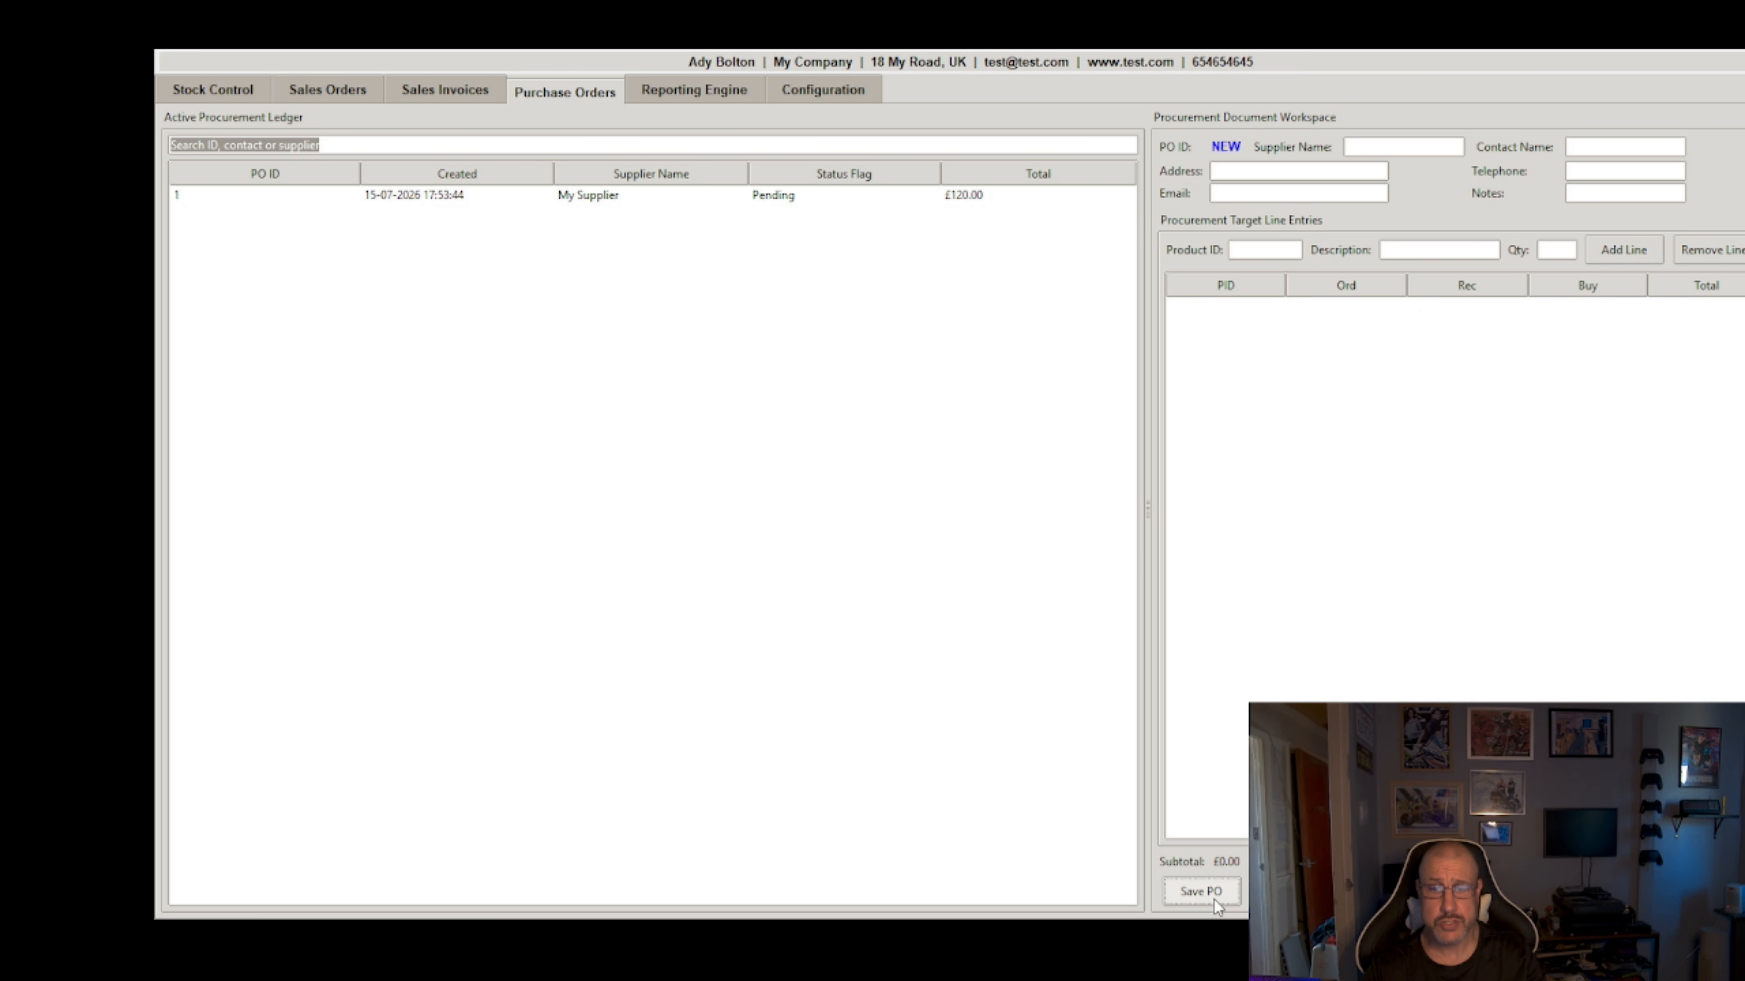
Step: Reopen purchase order 1 and select its product 001 line: 10 ordered, 0 received
click(612, 200)
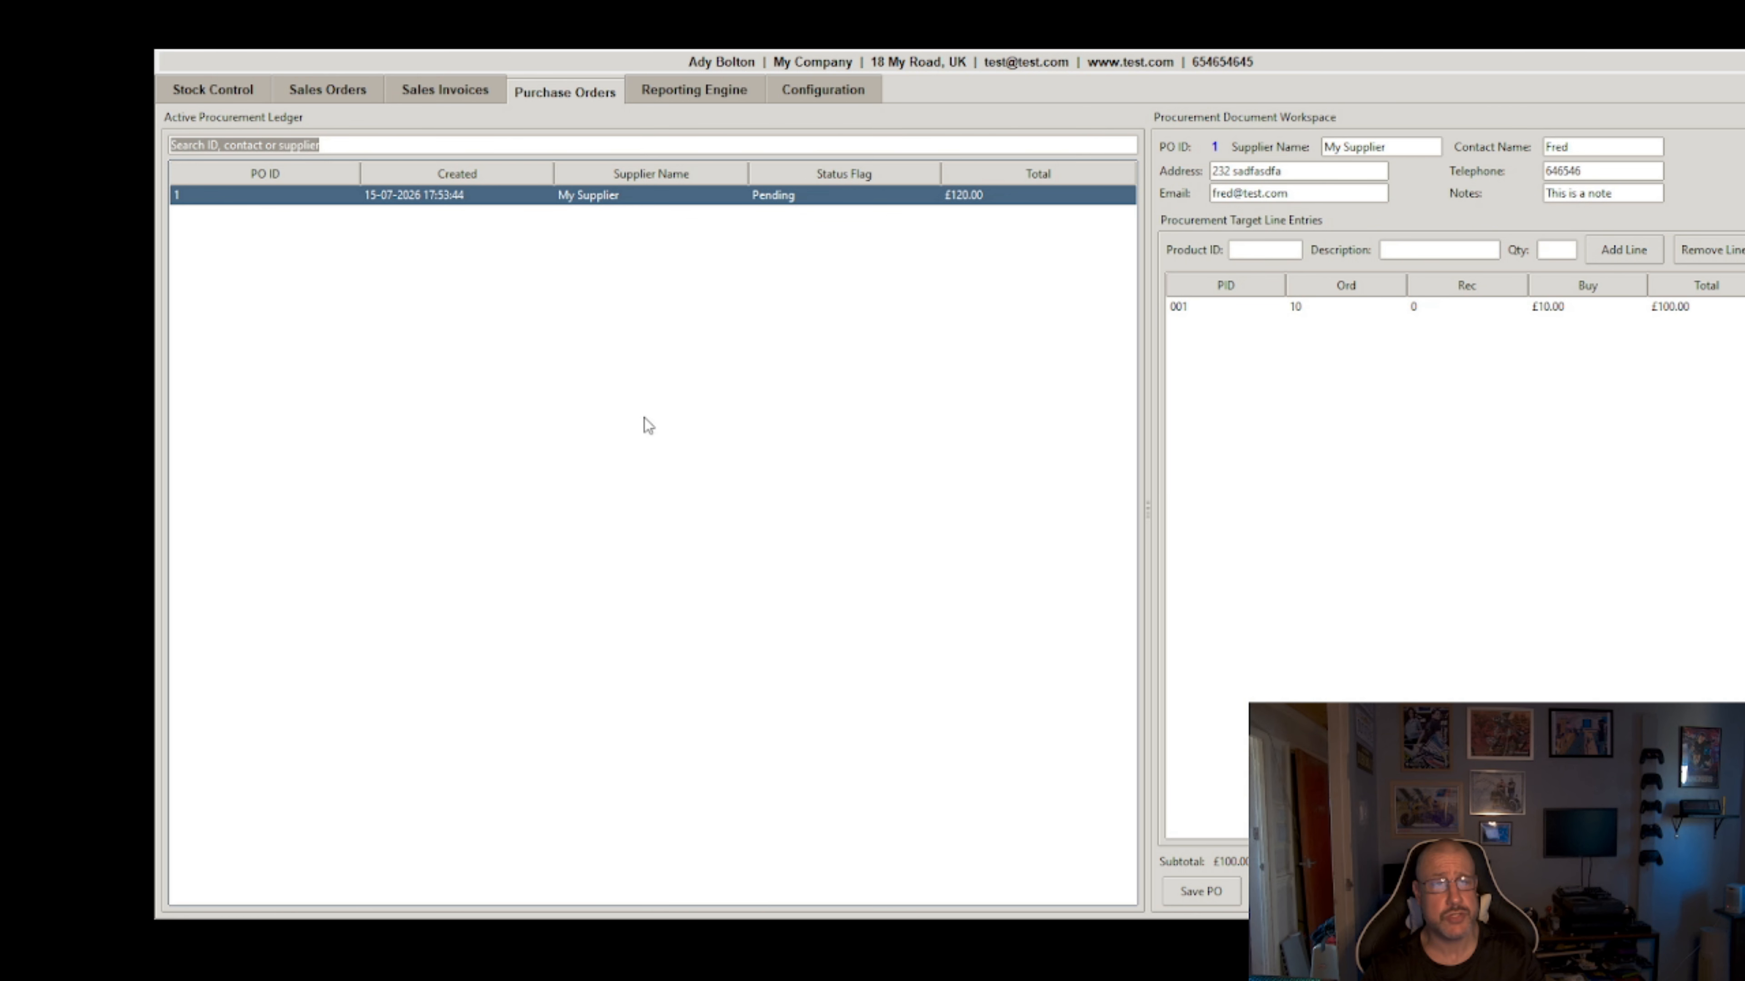
click(210, 90)
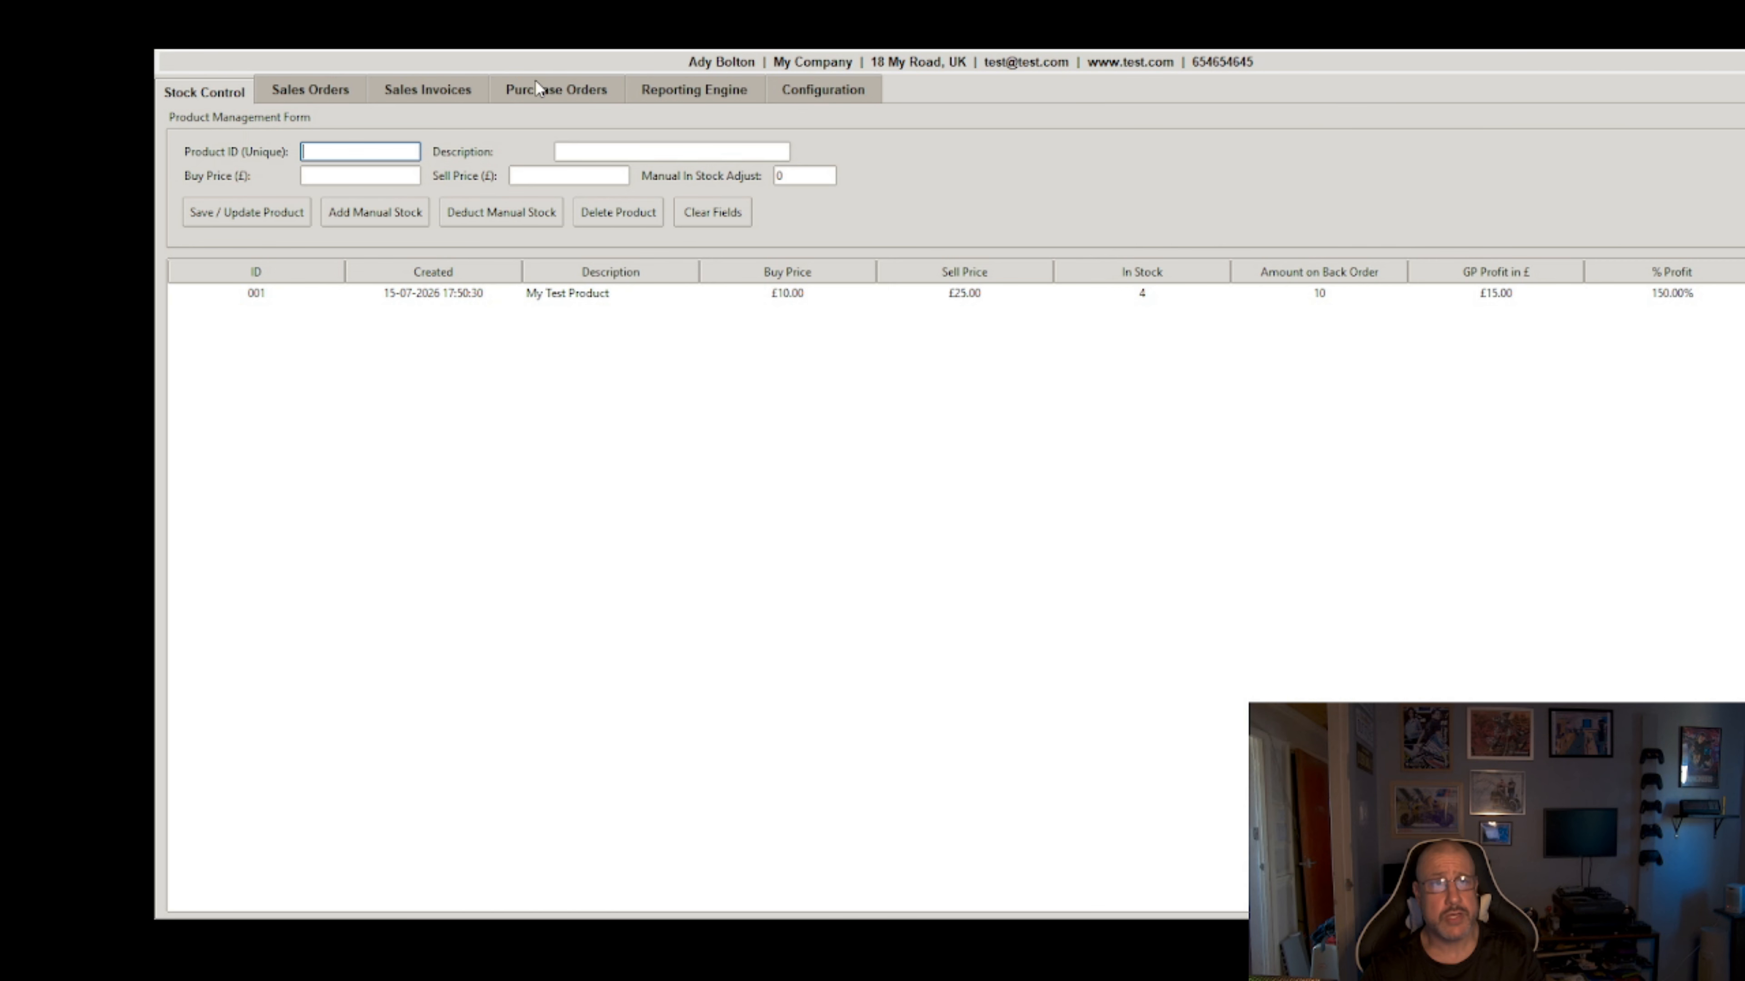
click(554, 94)
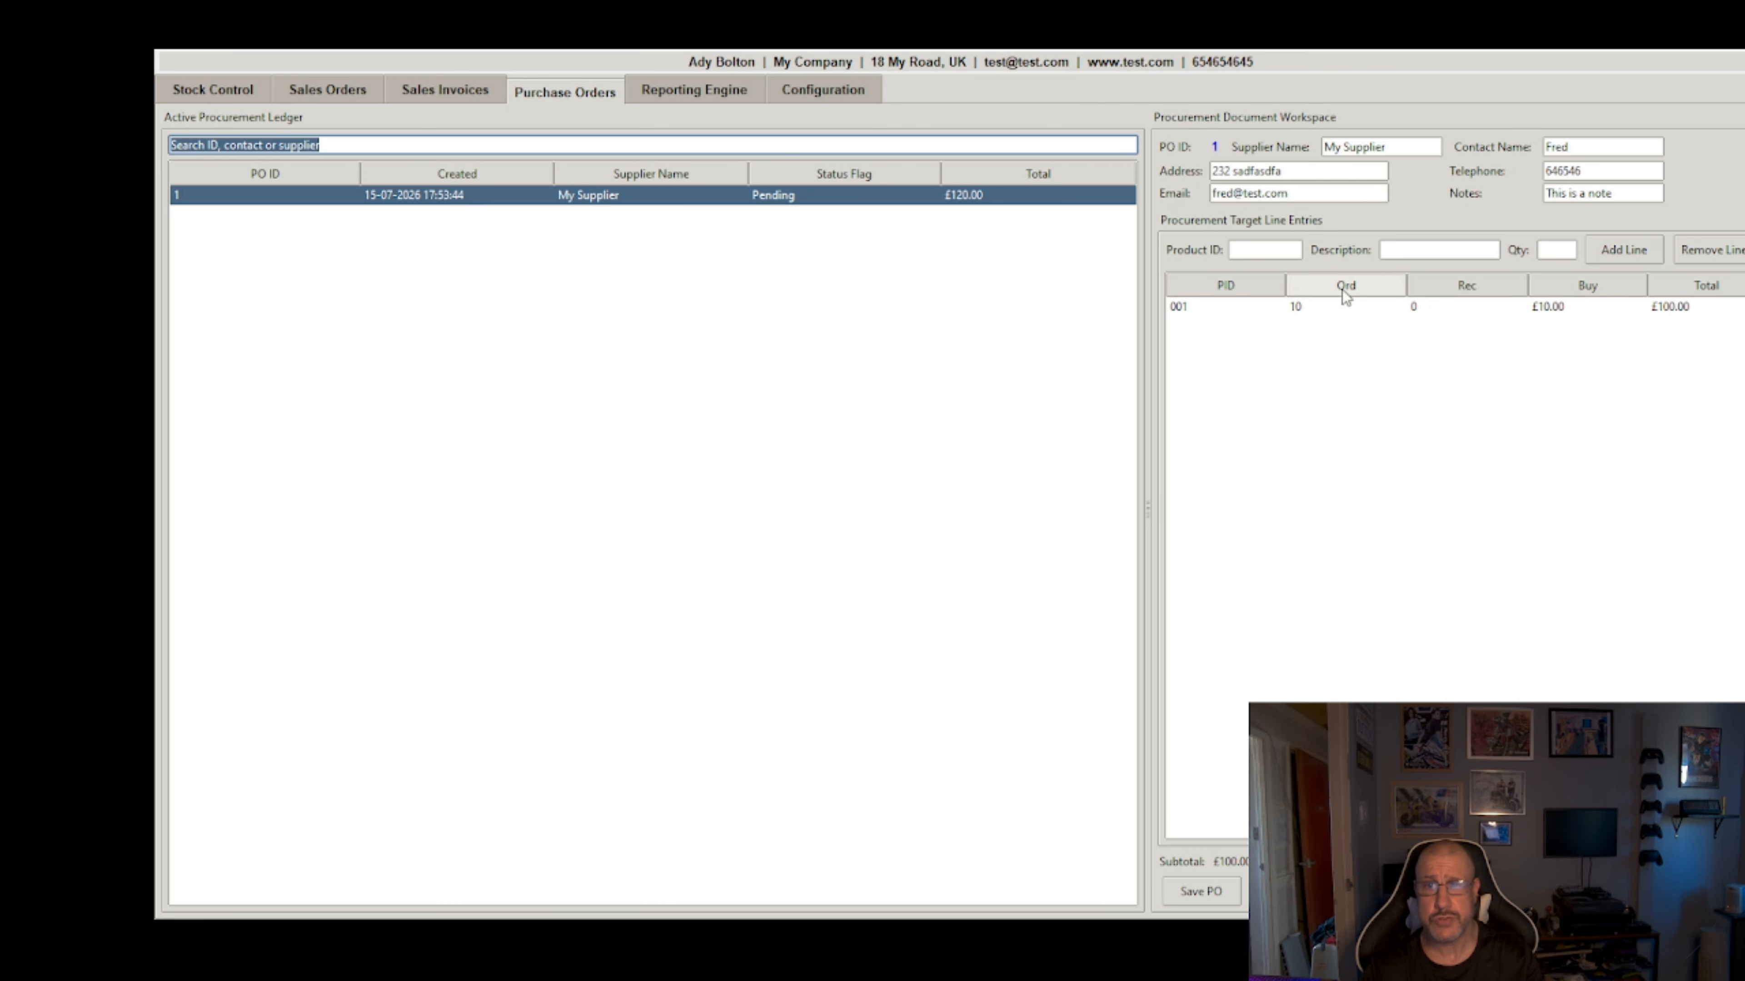
click(1339, 312)
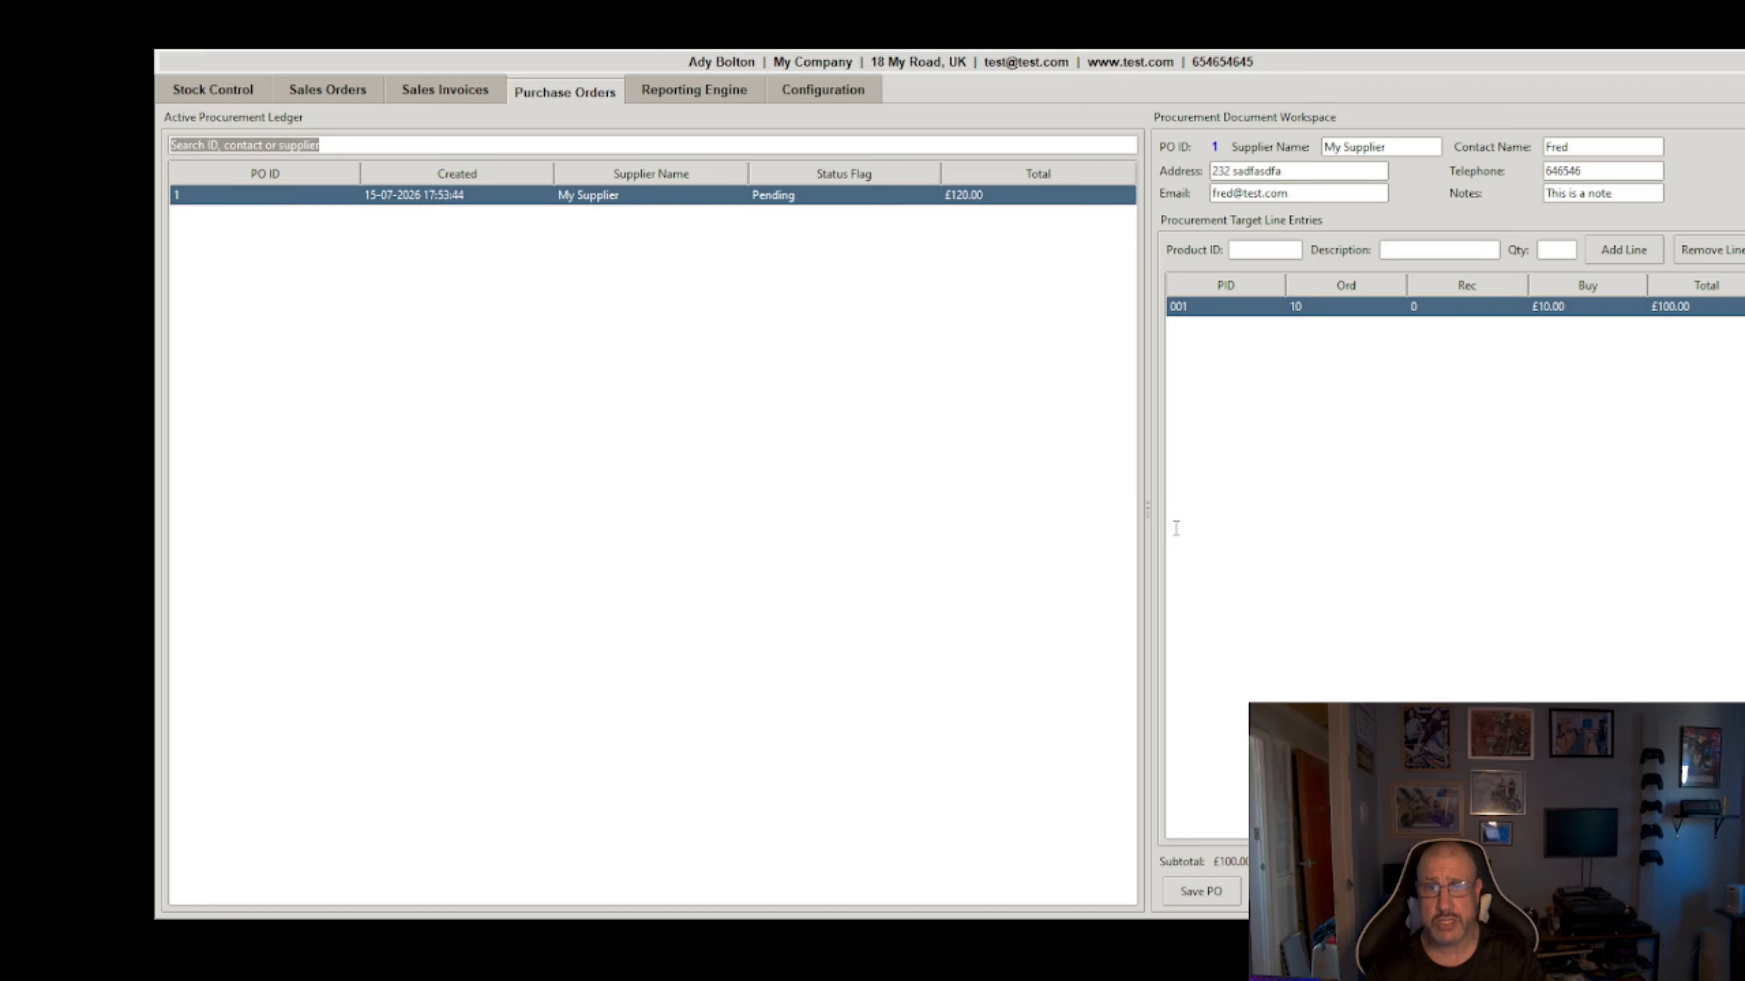
Step: Receive 7 units of product 001 and confirm stock is 11 with 3 on back order
click(1186, 564)
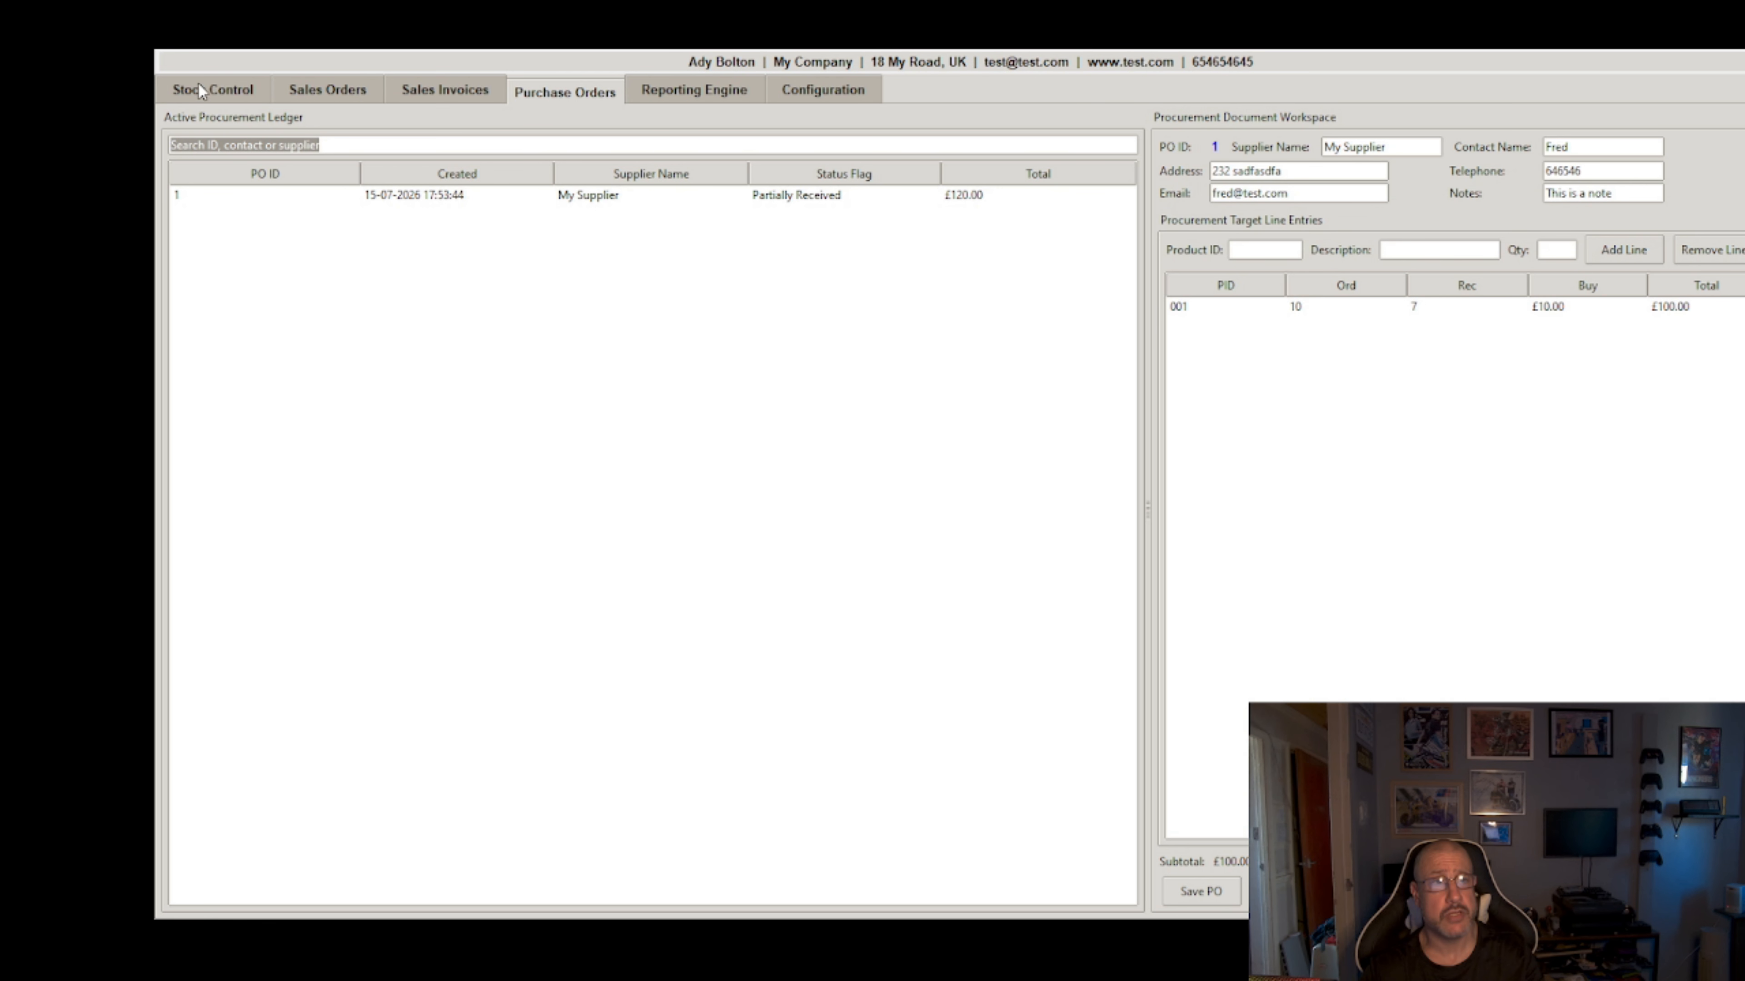
click(214, 93)
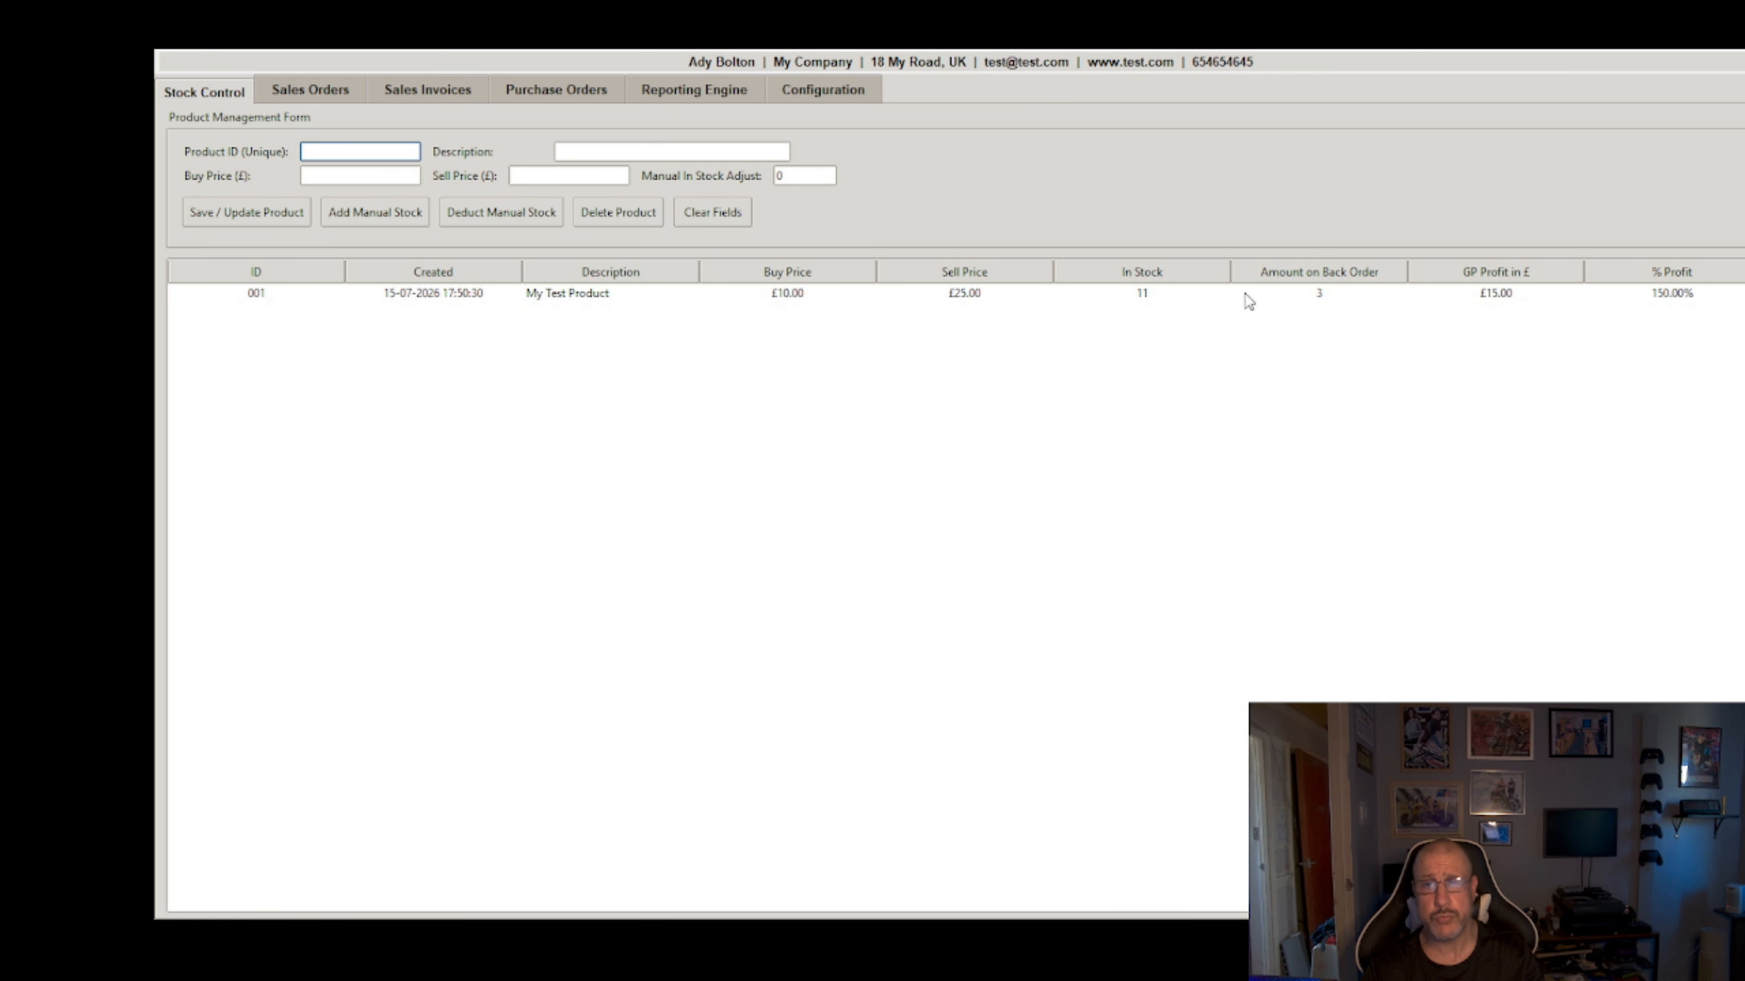
click(535, 86)
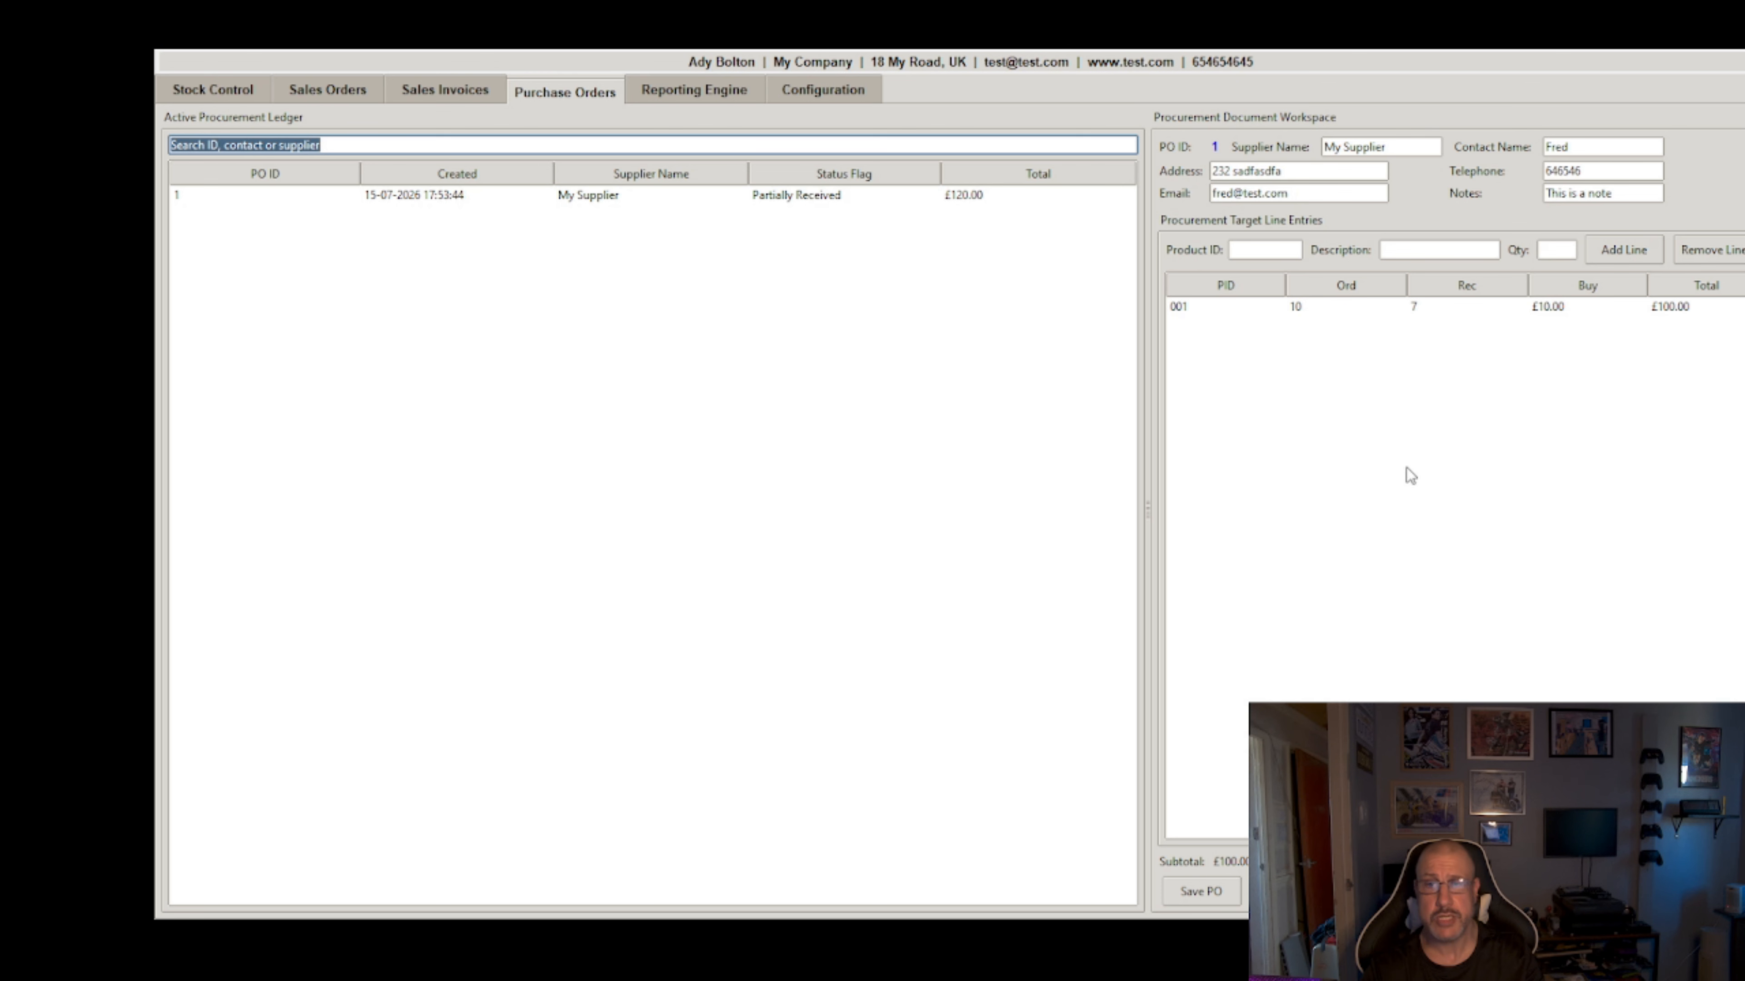
Step: Run the Sales Order Report from 01-07-2026 to 15-07-2026 in the Reporting Engine
click(701, 91)
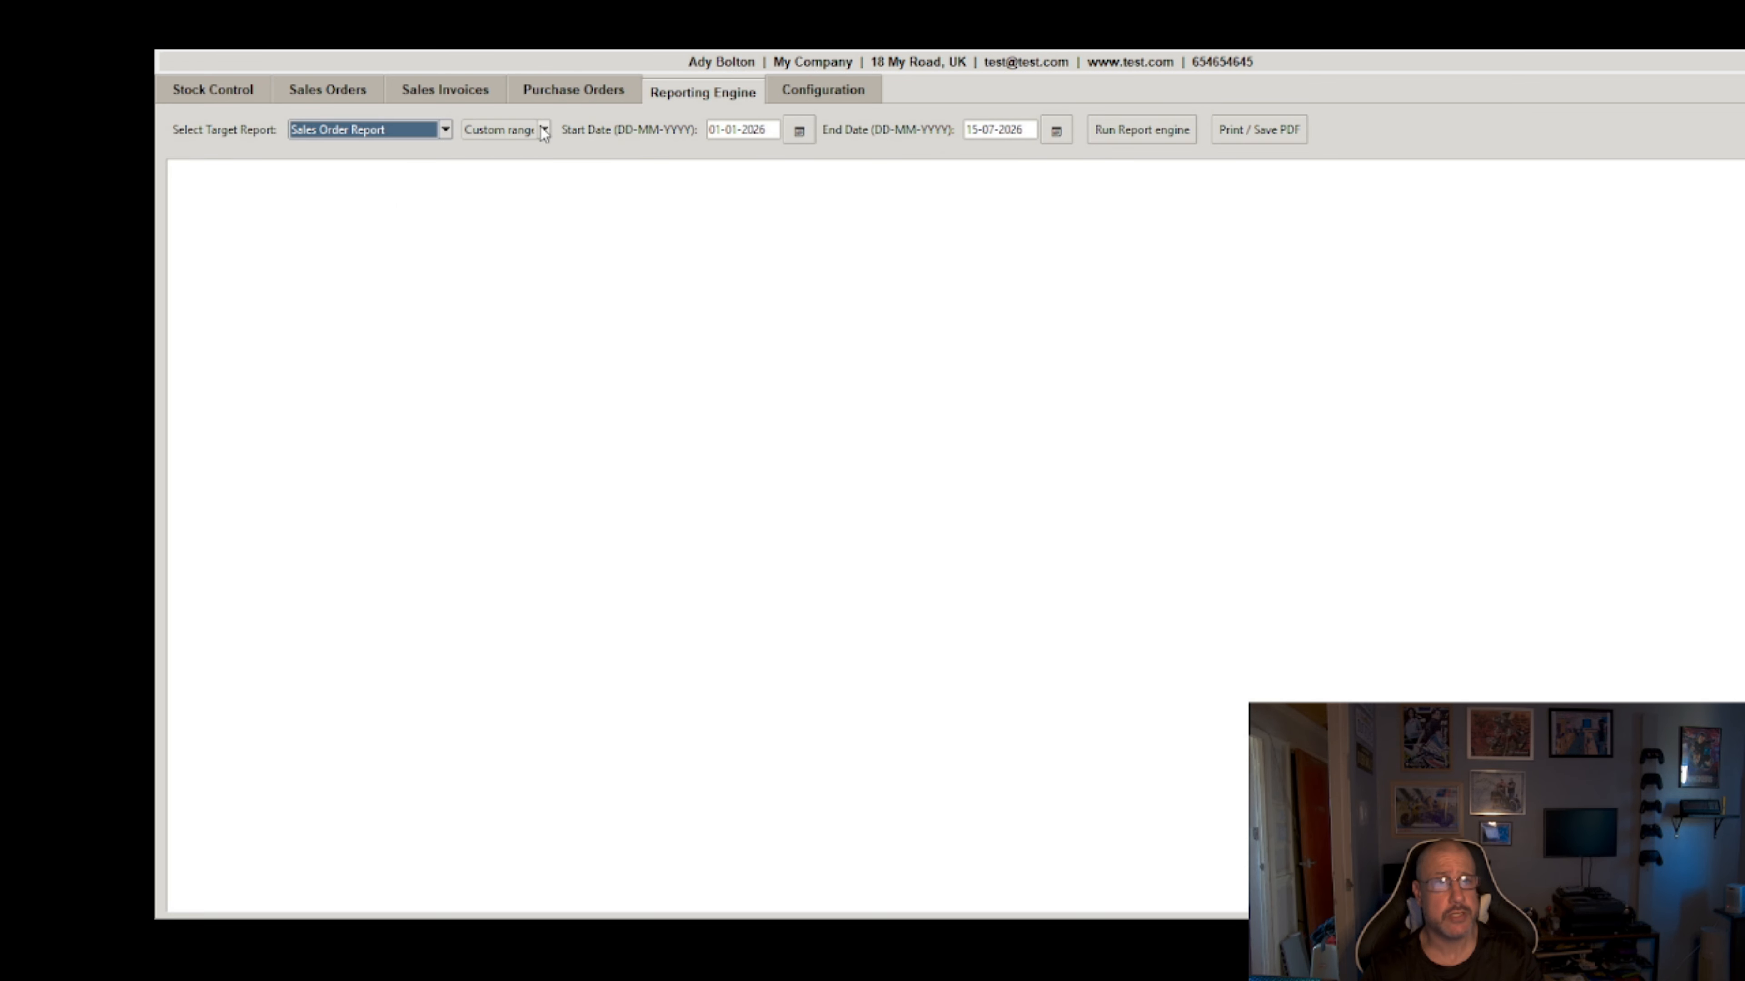
click(800, 131)
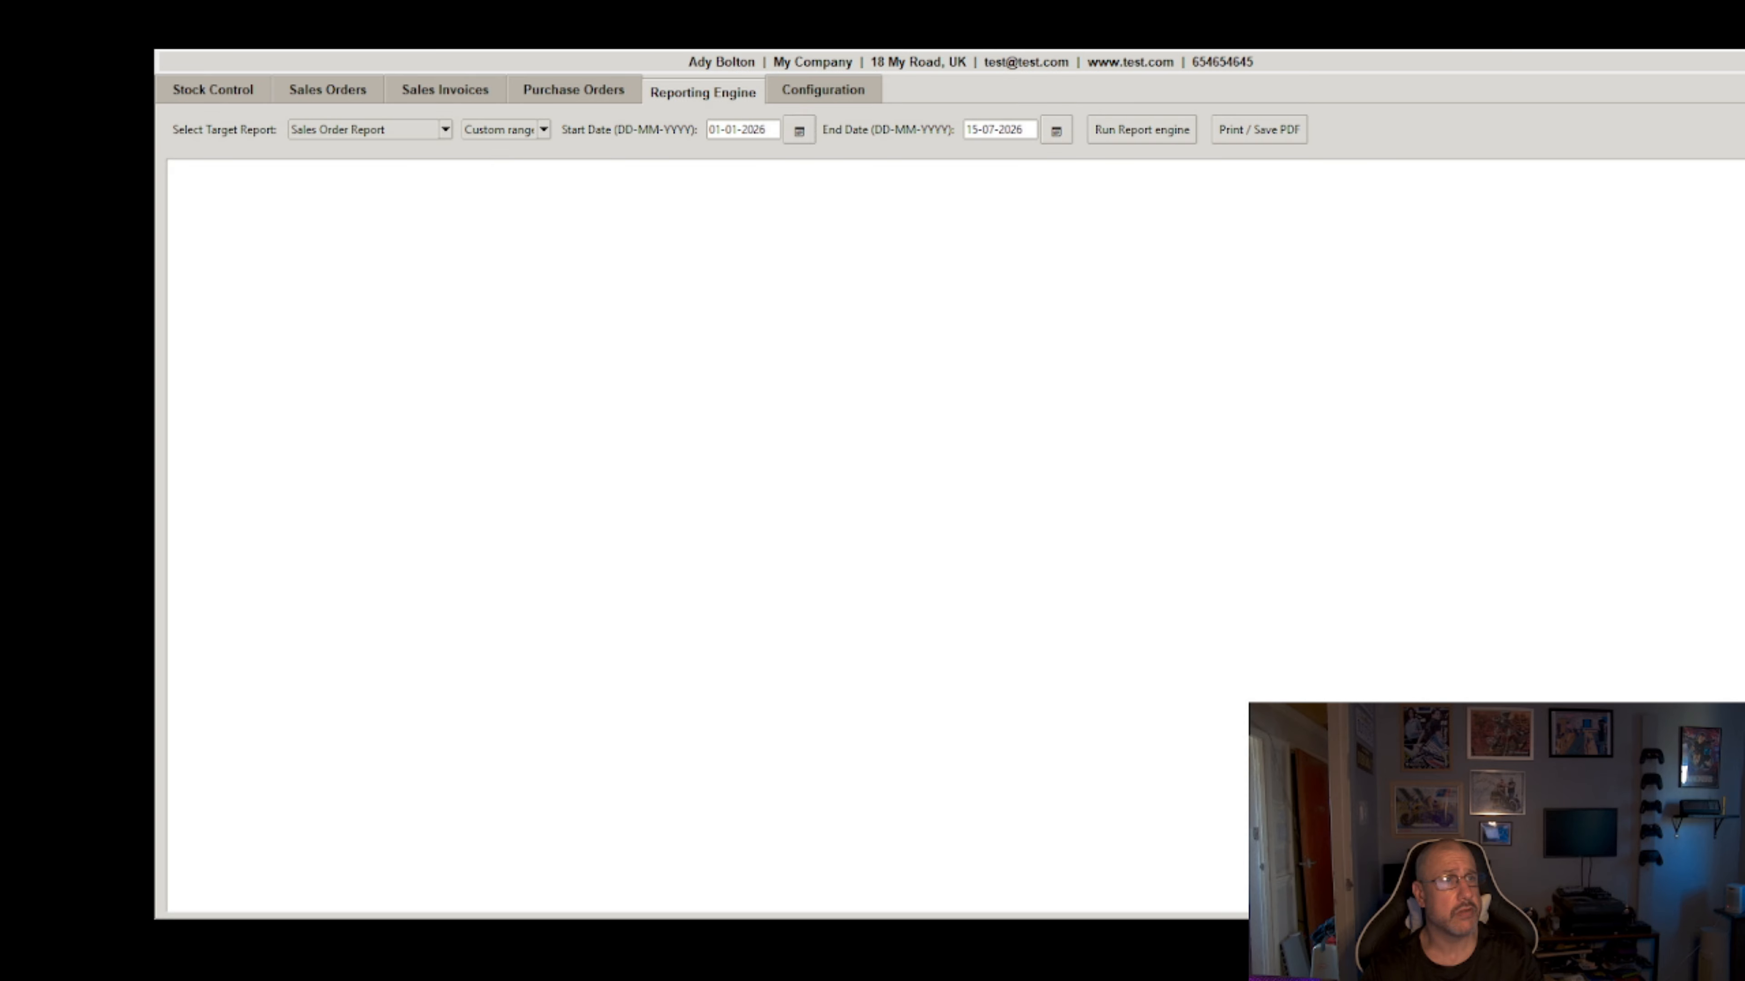
click(715, 350)
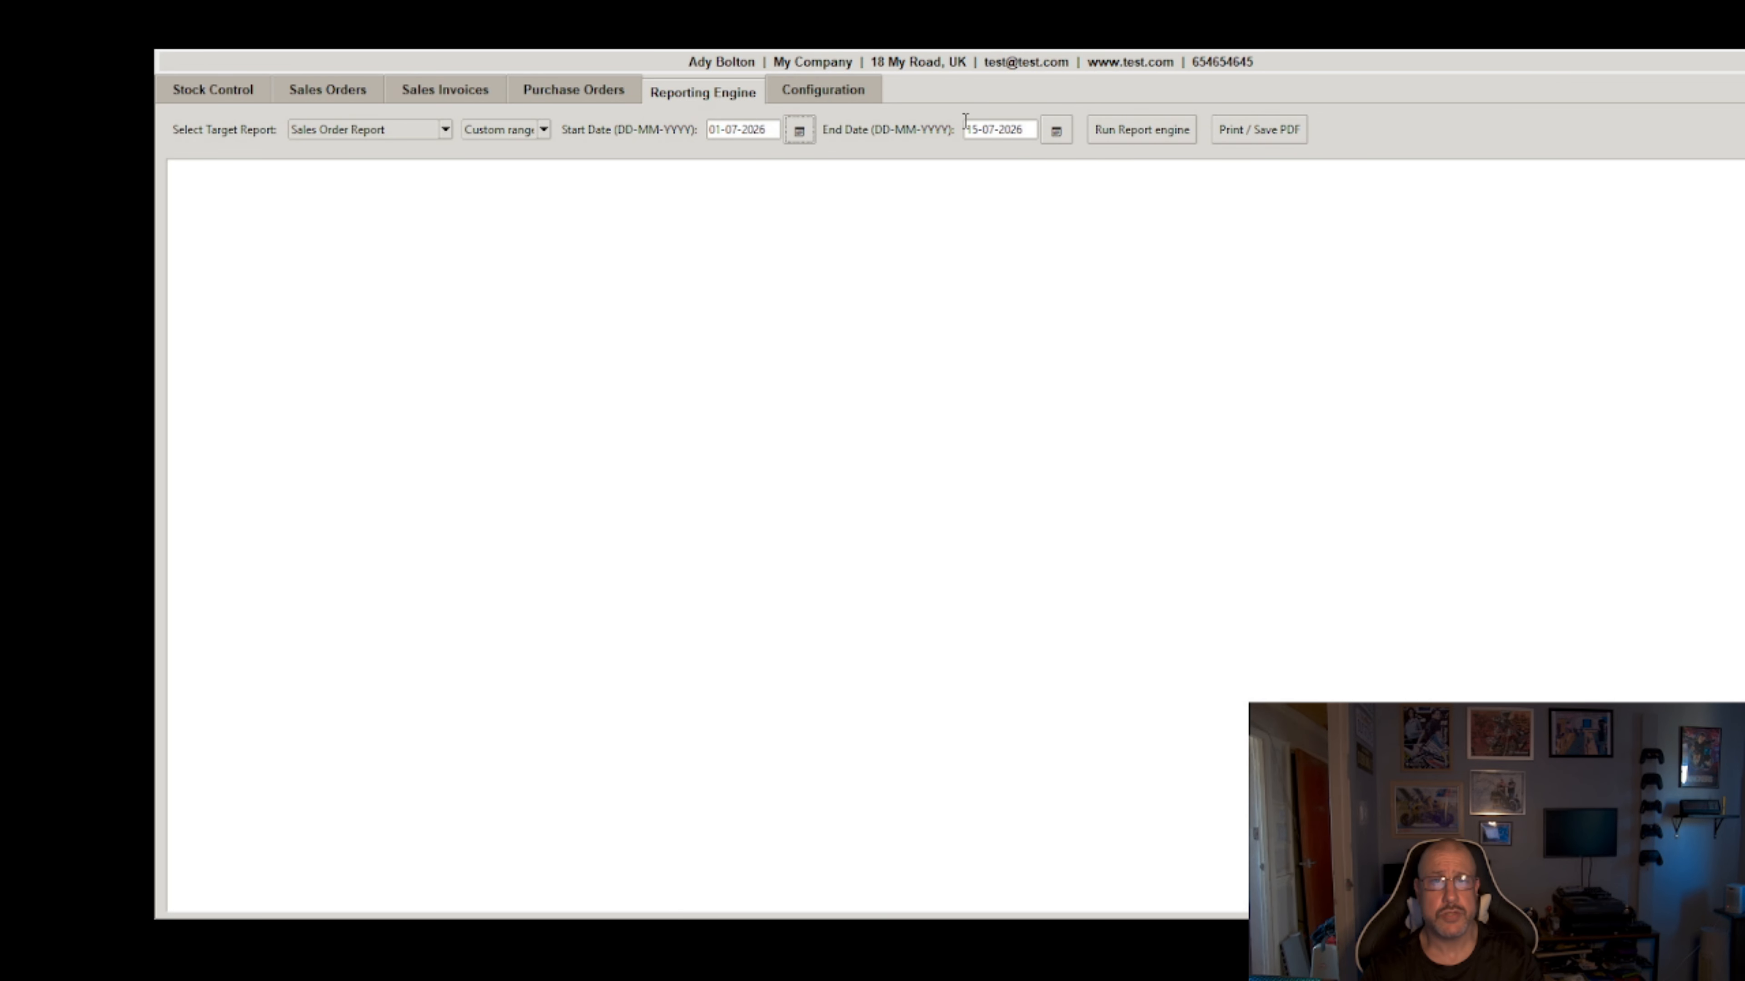
click(1134, 132)
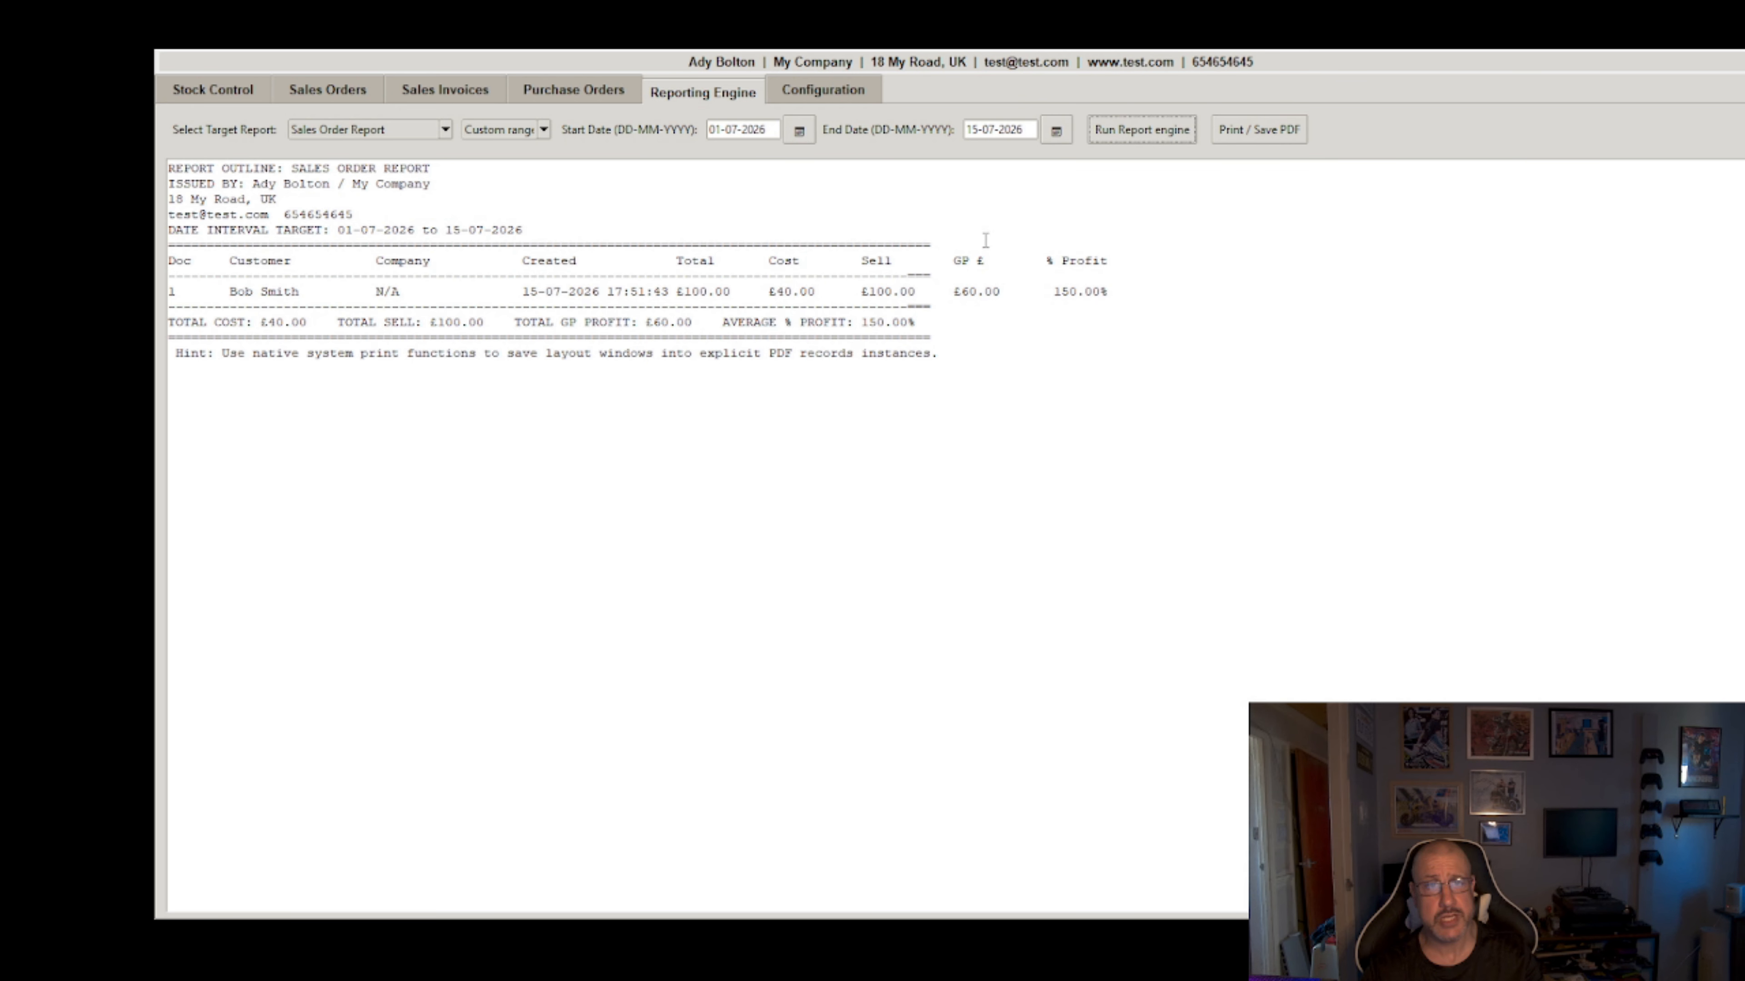
Step: Switch the report type to Sales Invoice Report and run it for 01-07-2026 to 15-07-2026
click(376, 131)
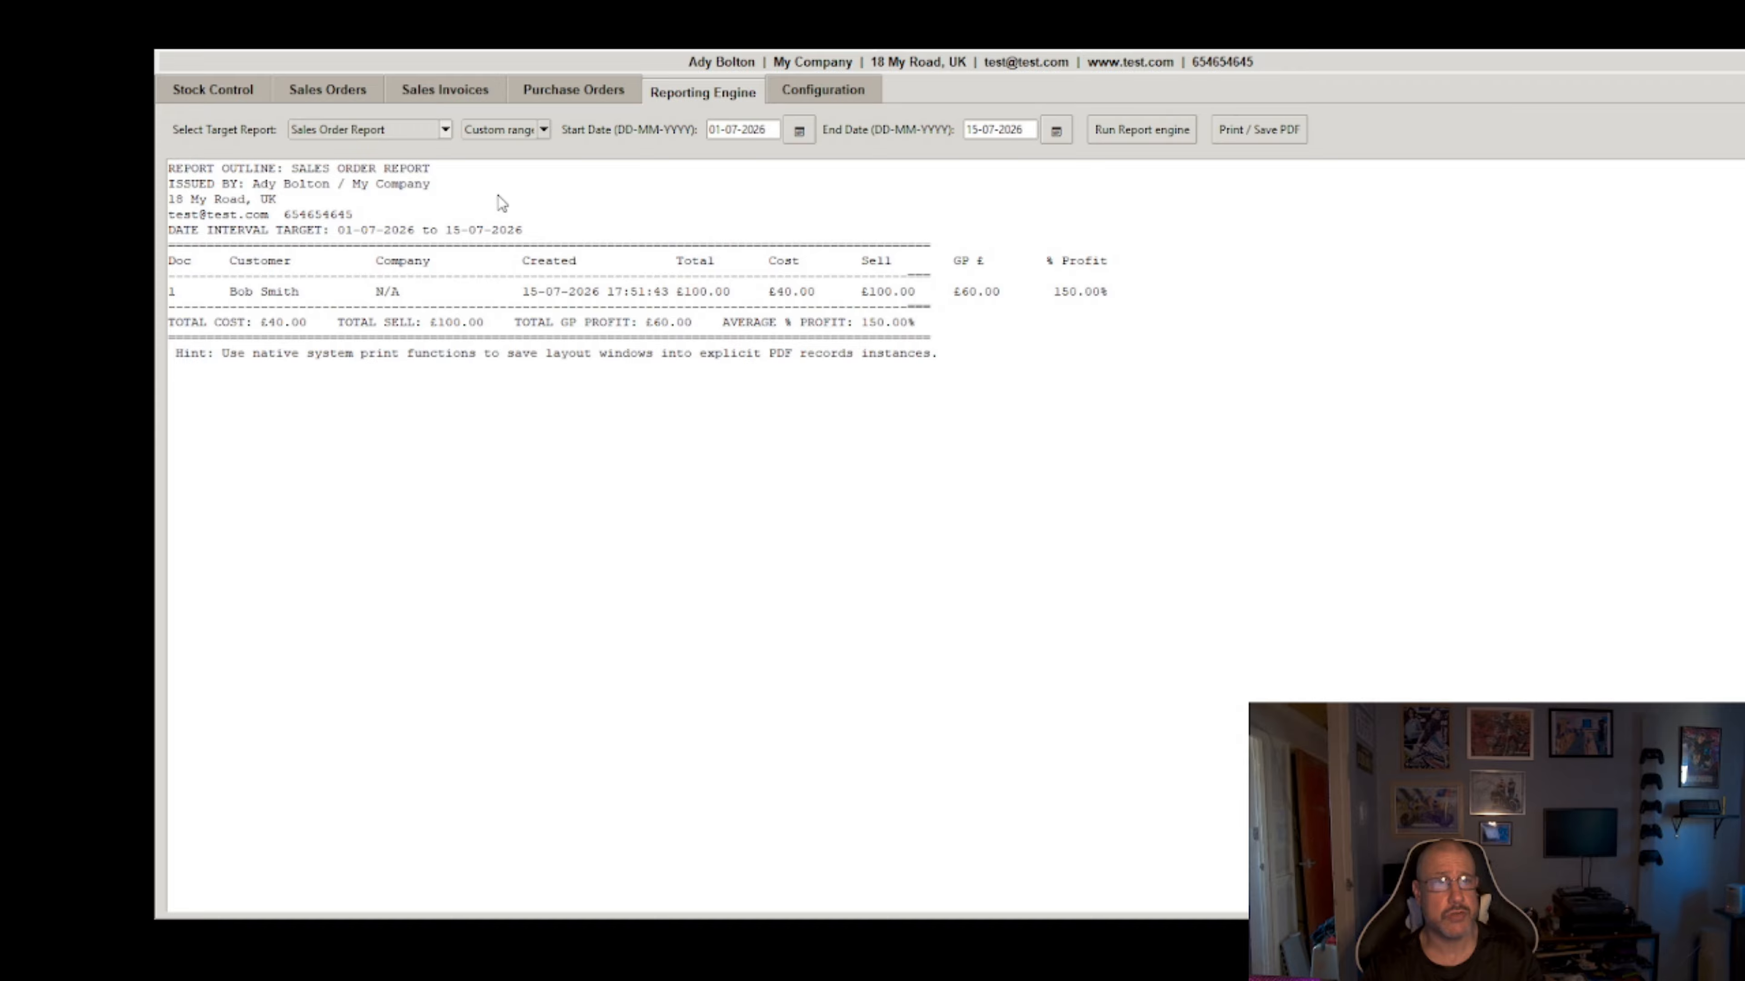
click(417, 169)
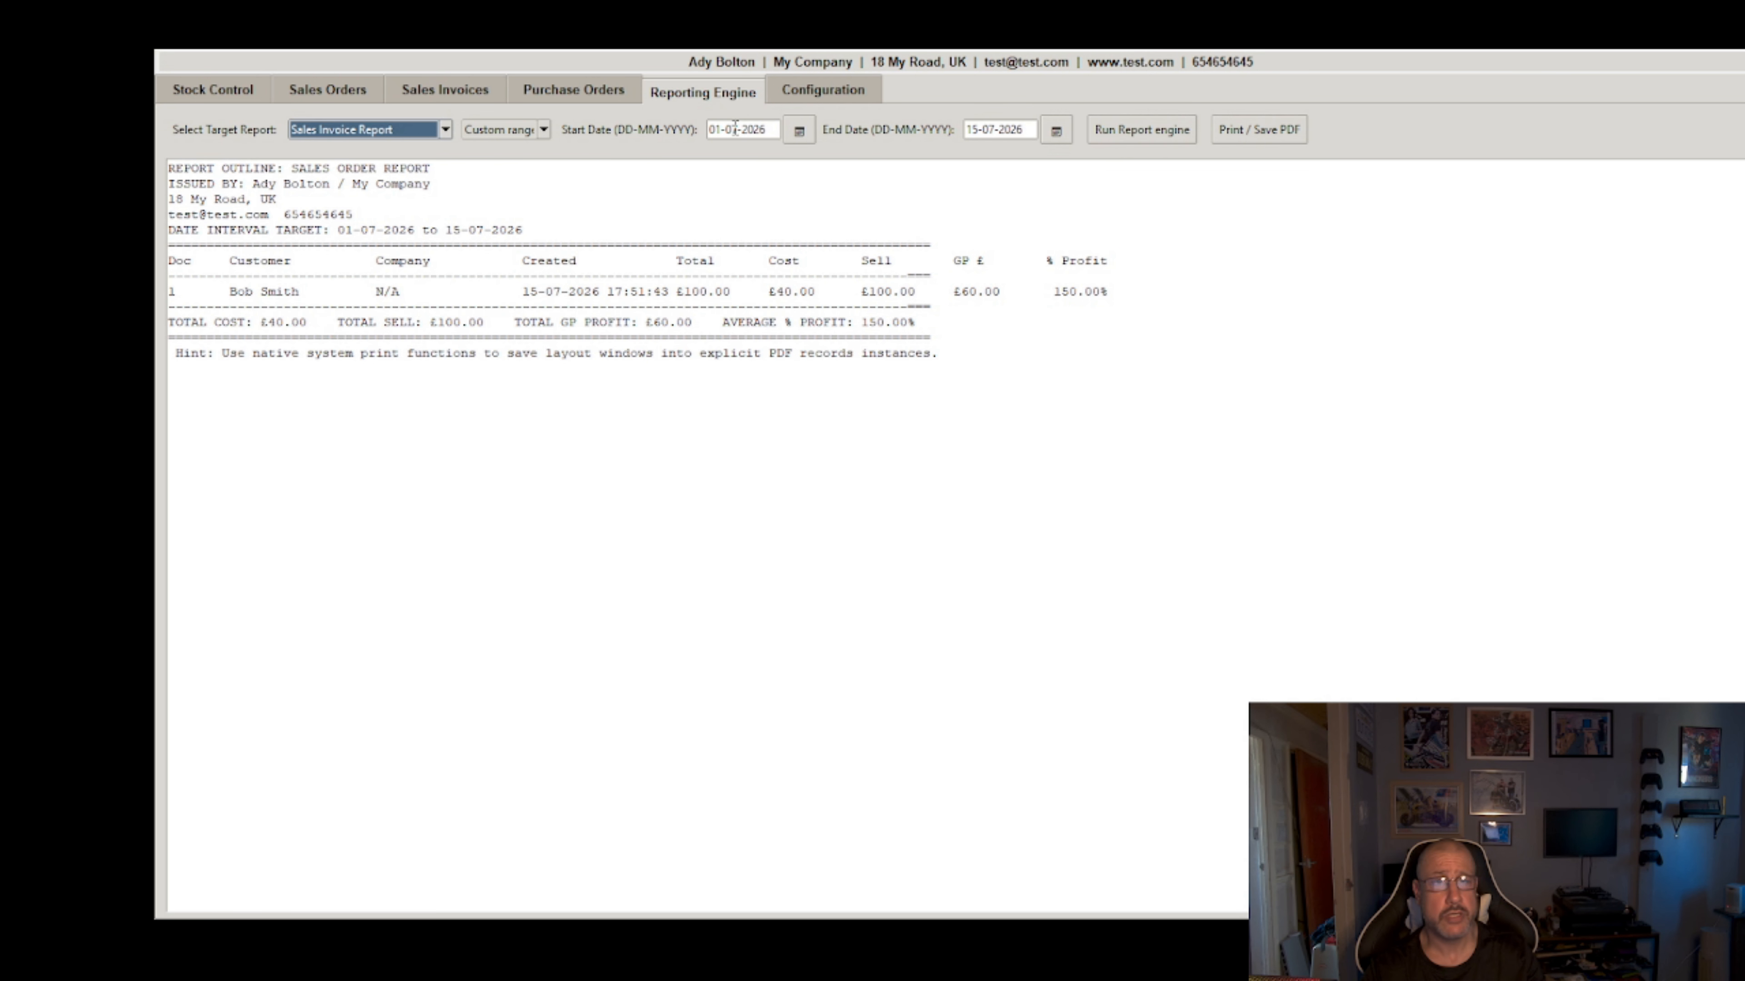
click(1143, 136)
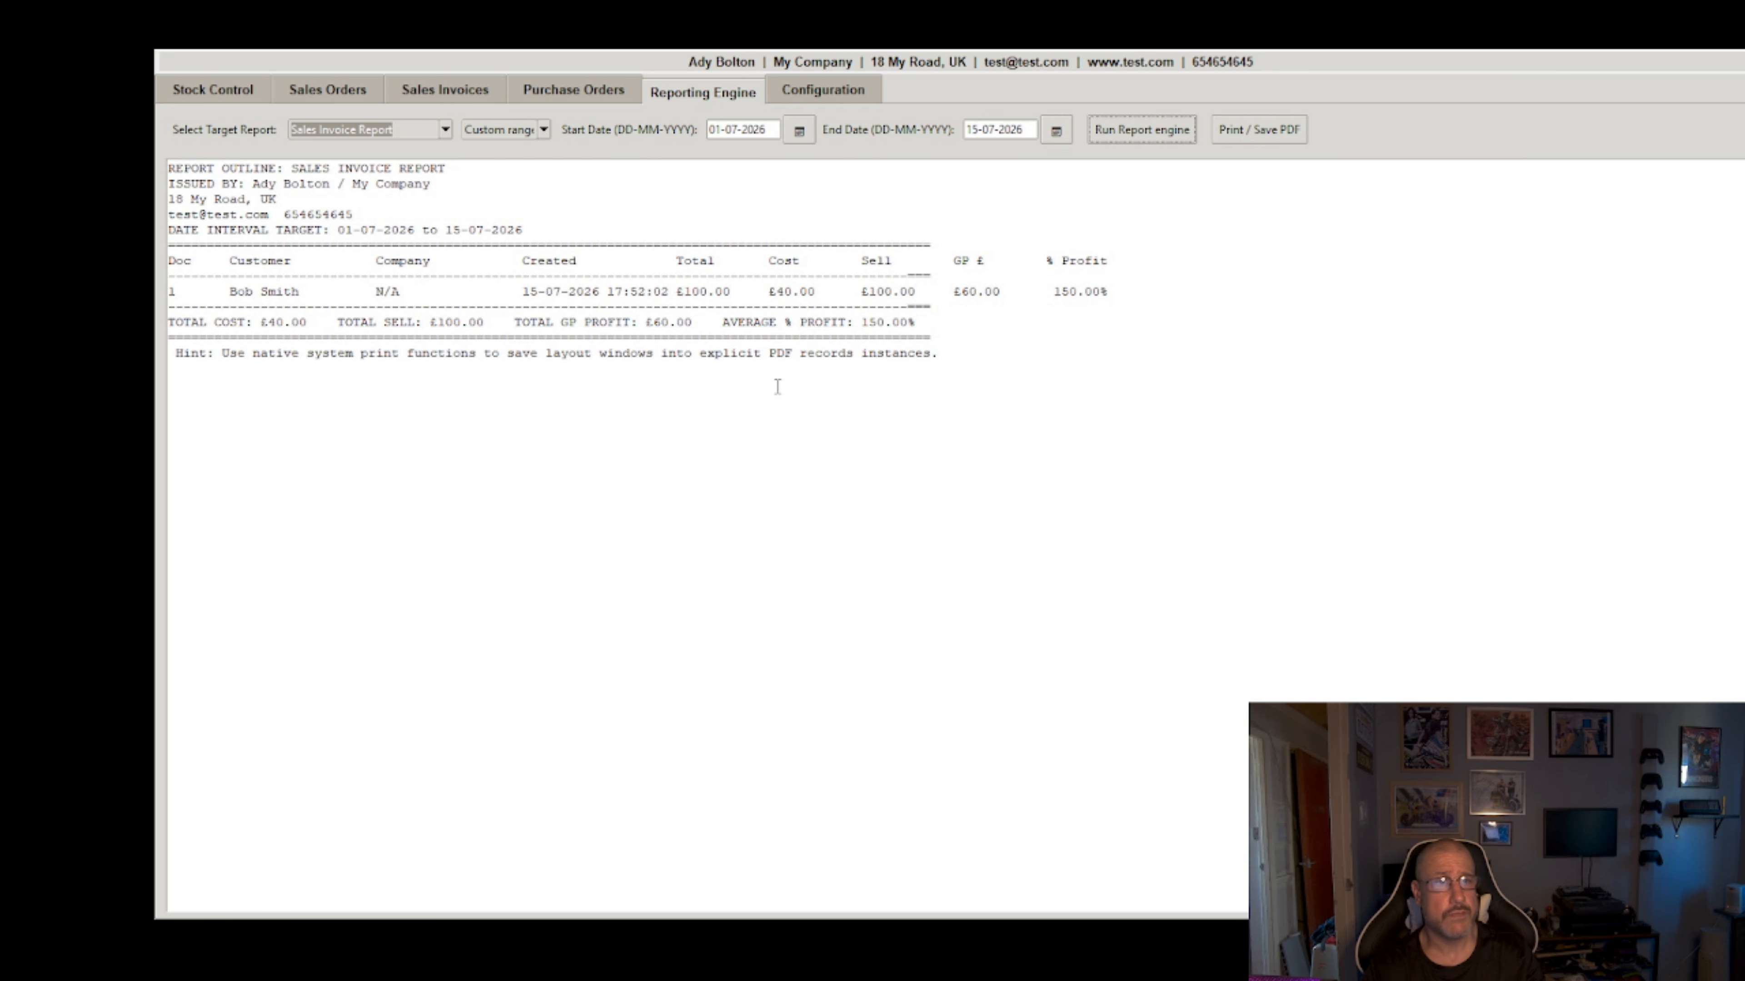
drag(291, 168, 447, 169)
click(1142, 418)
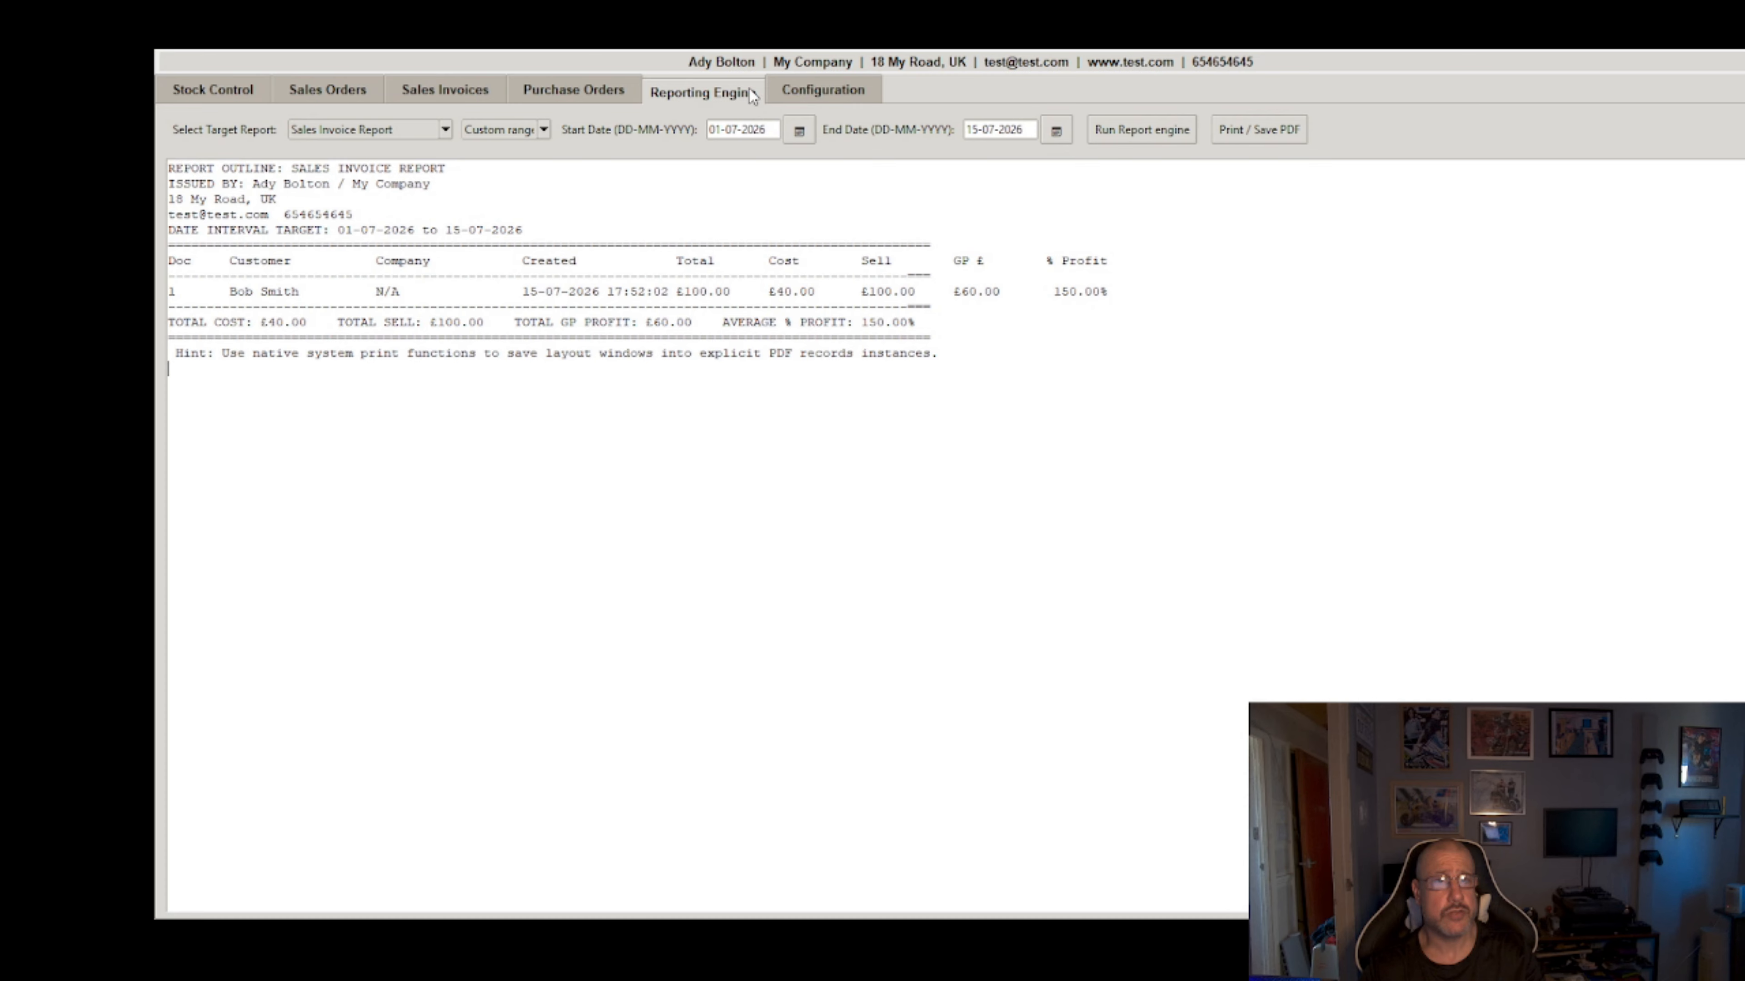
Step: Show the Configuration settings with business details, VAT rates and maintenance options
click(821, 89)
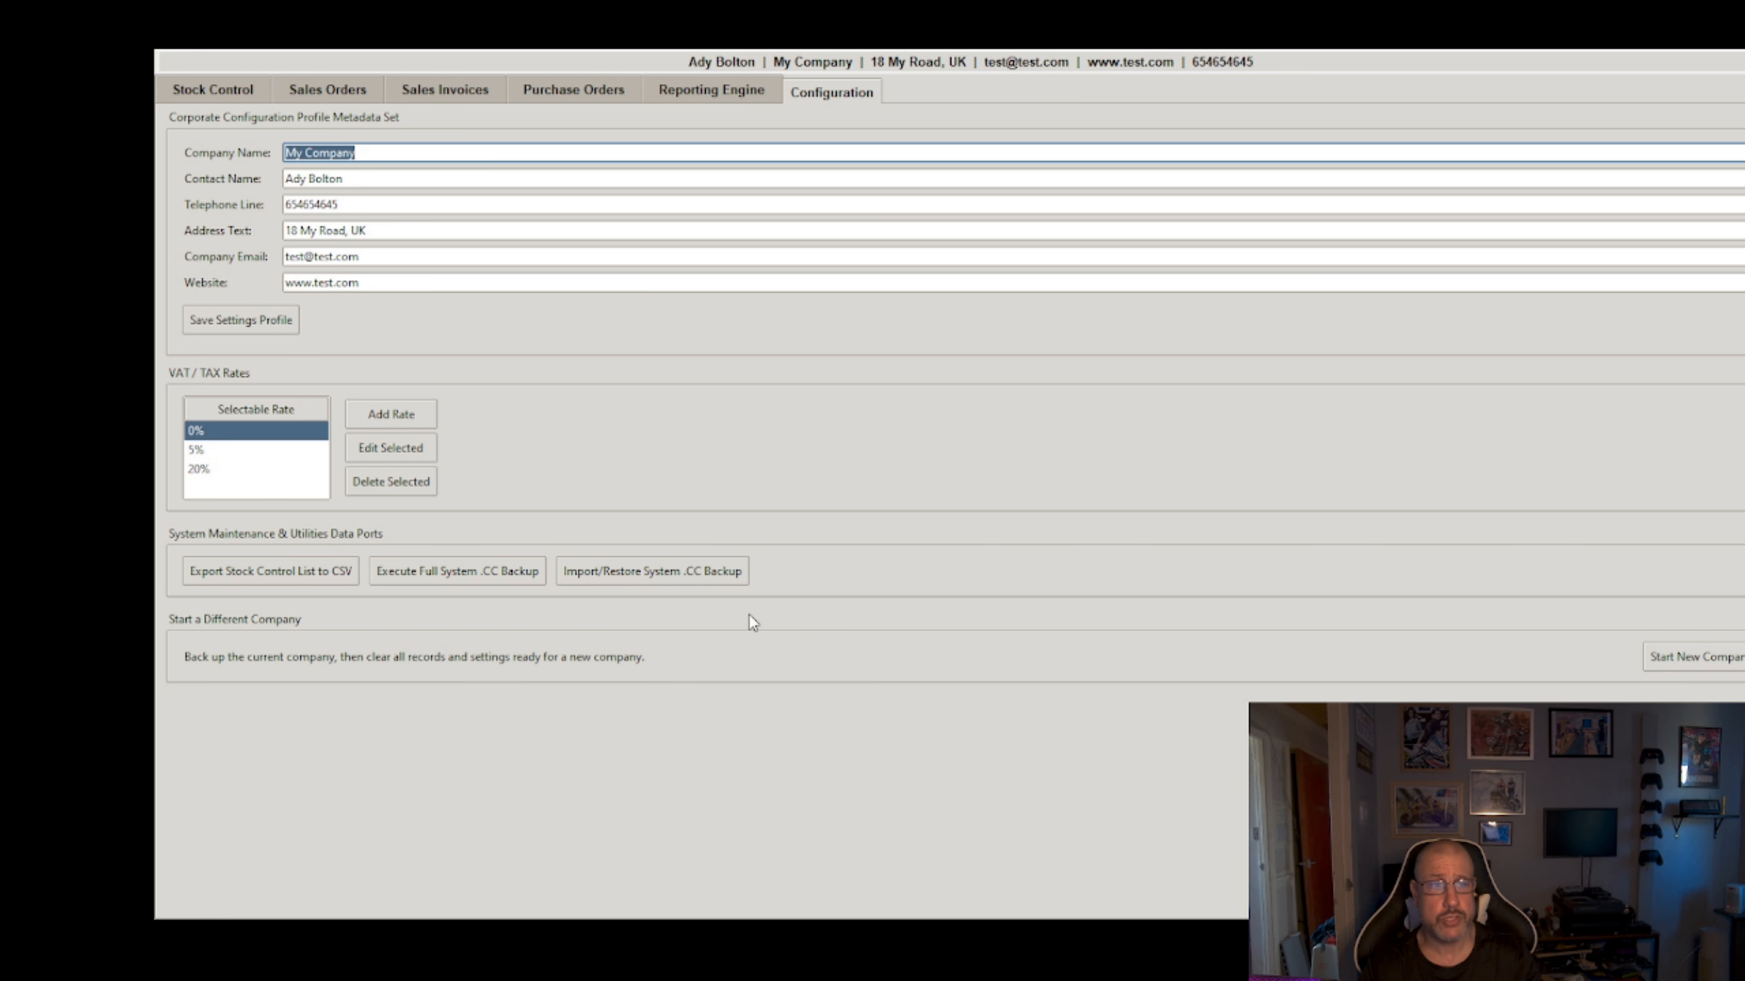
Step: Reset to a blank company with no products and accept the disclaimer
click(1702, 655)
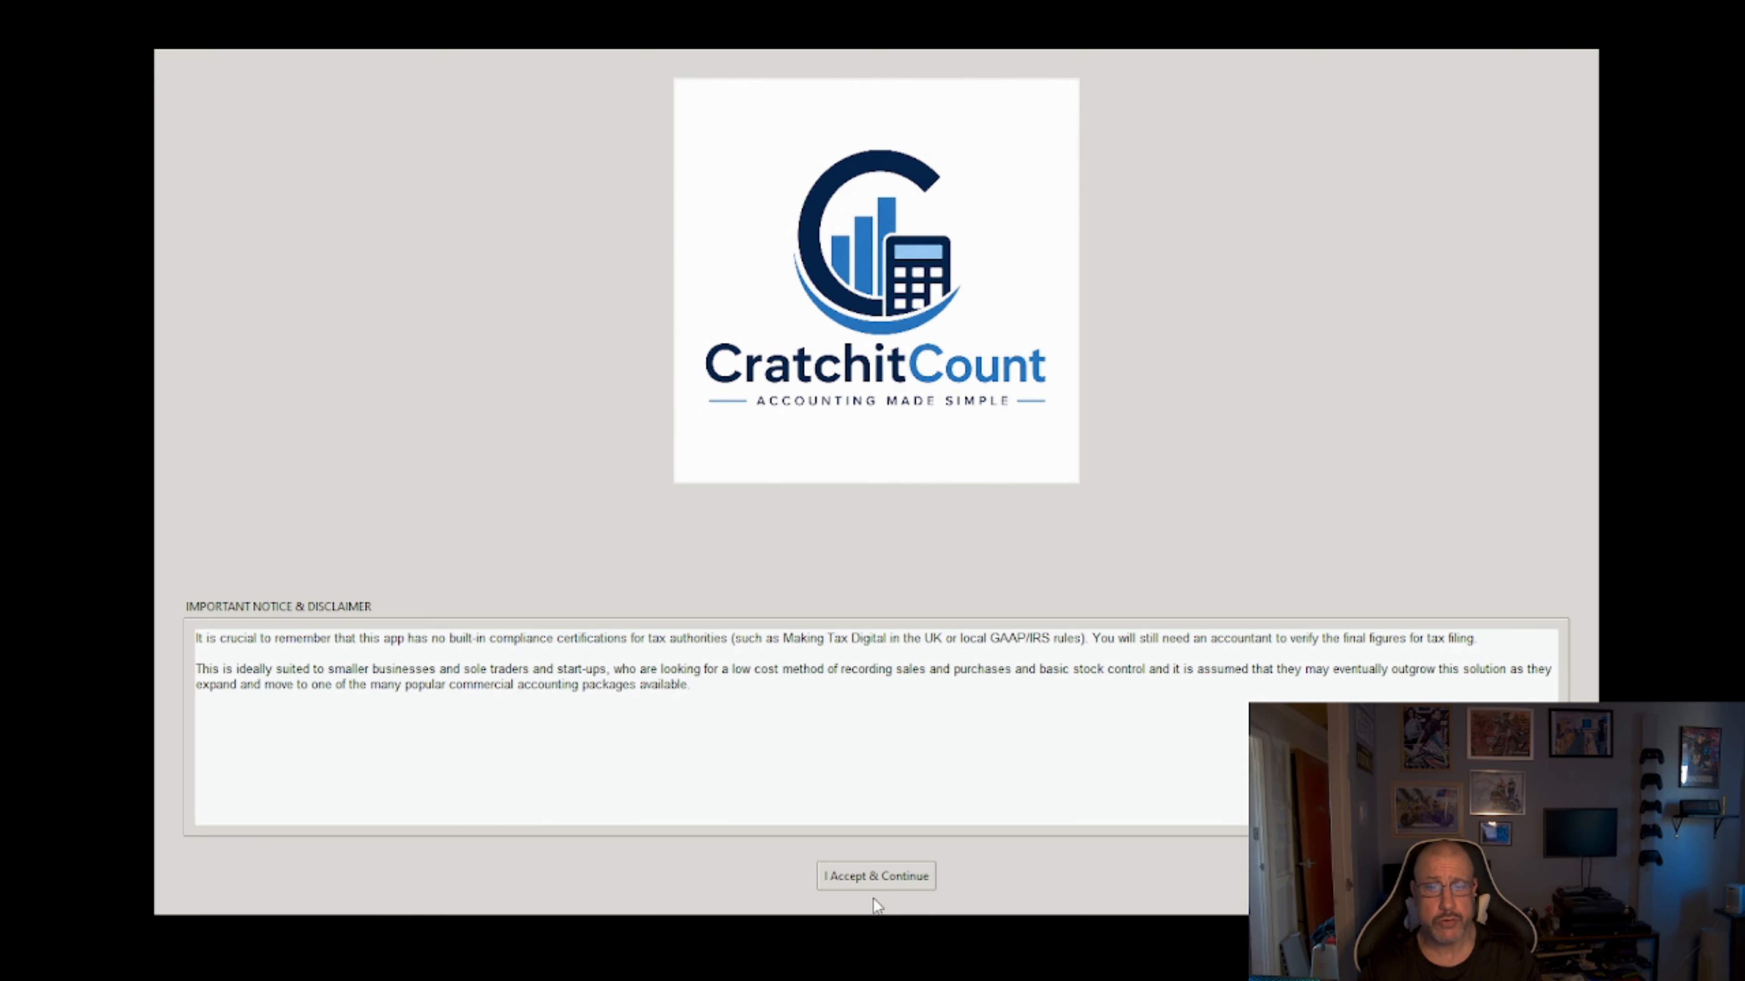
click(875, 877)
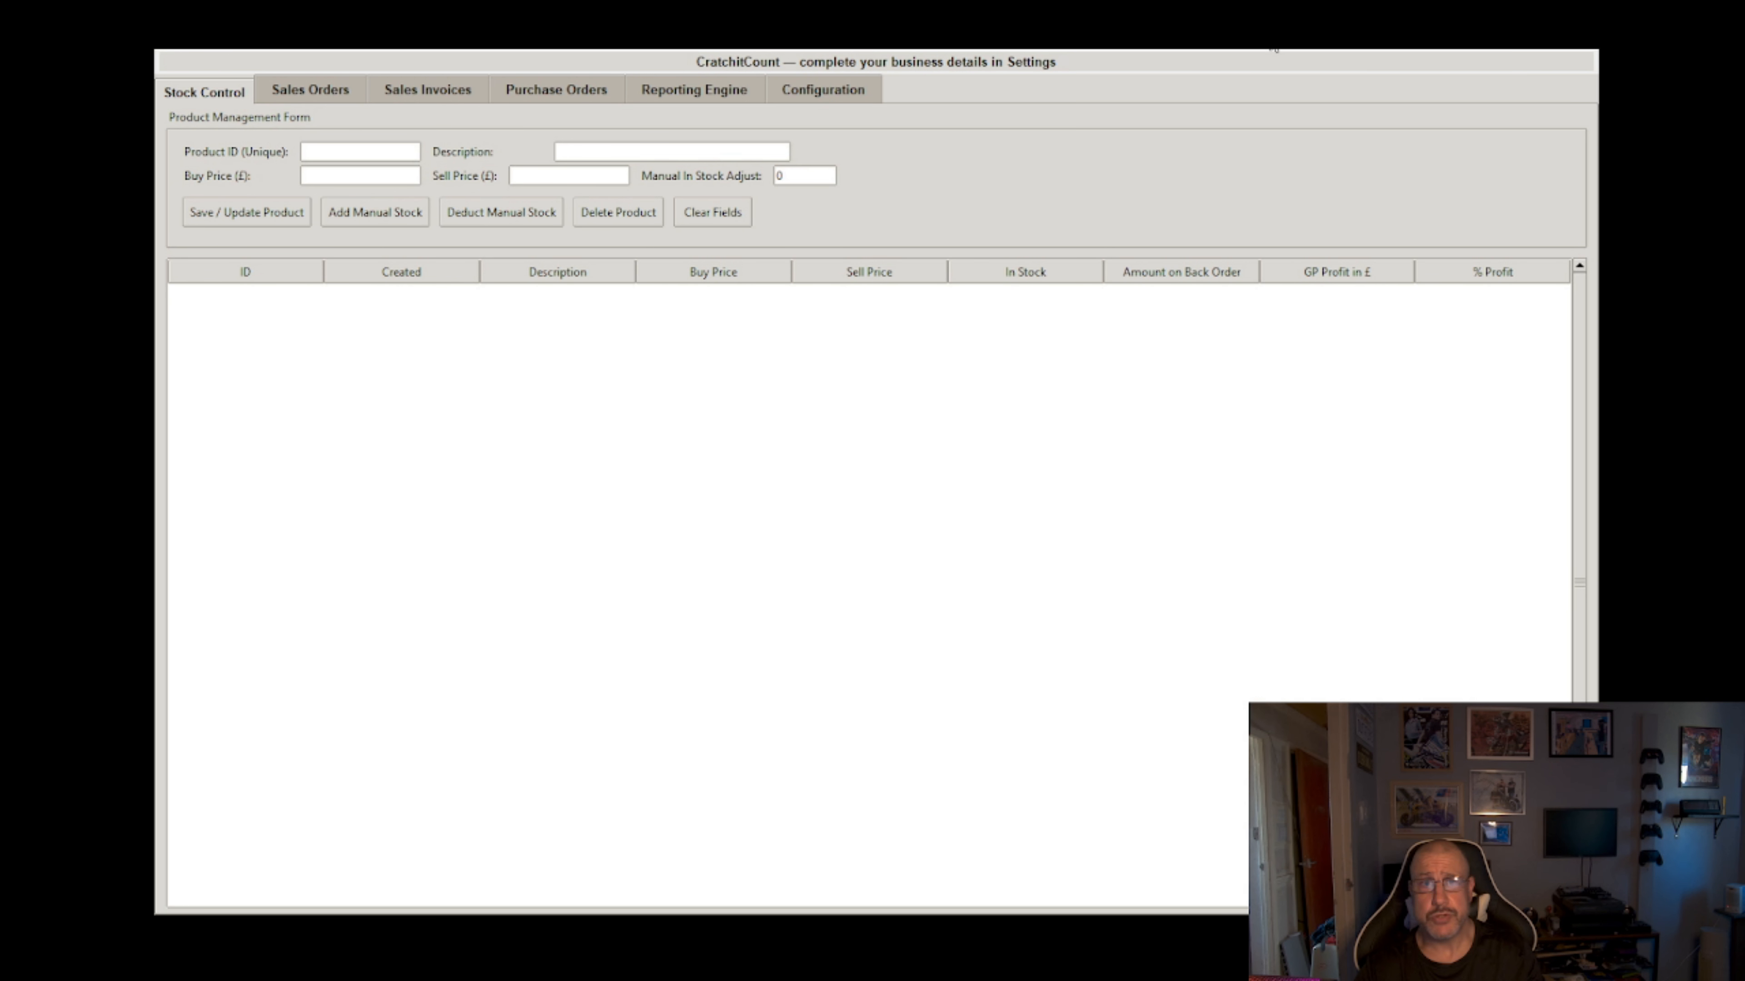
click(809, 98)
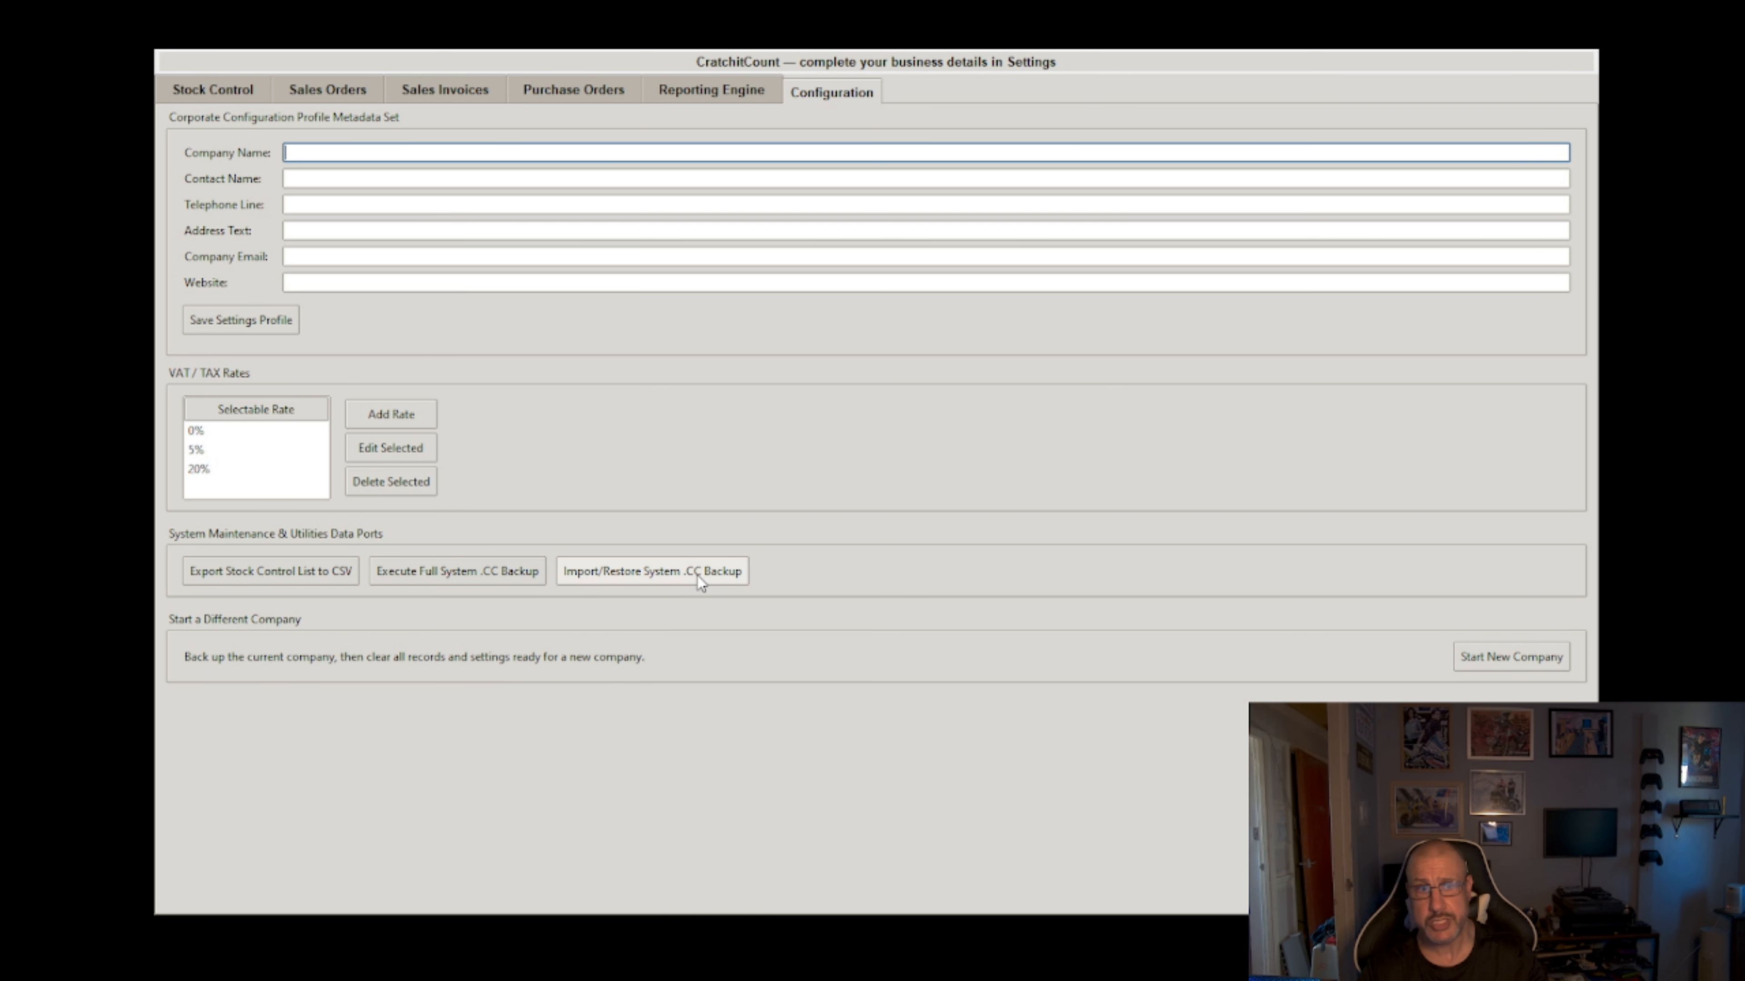
click(189, 88)
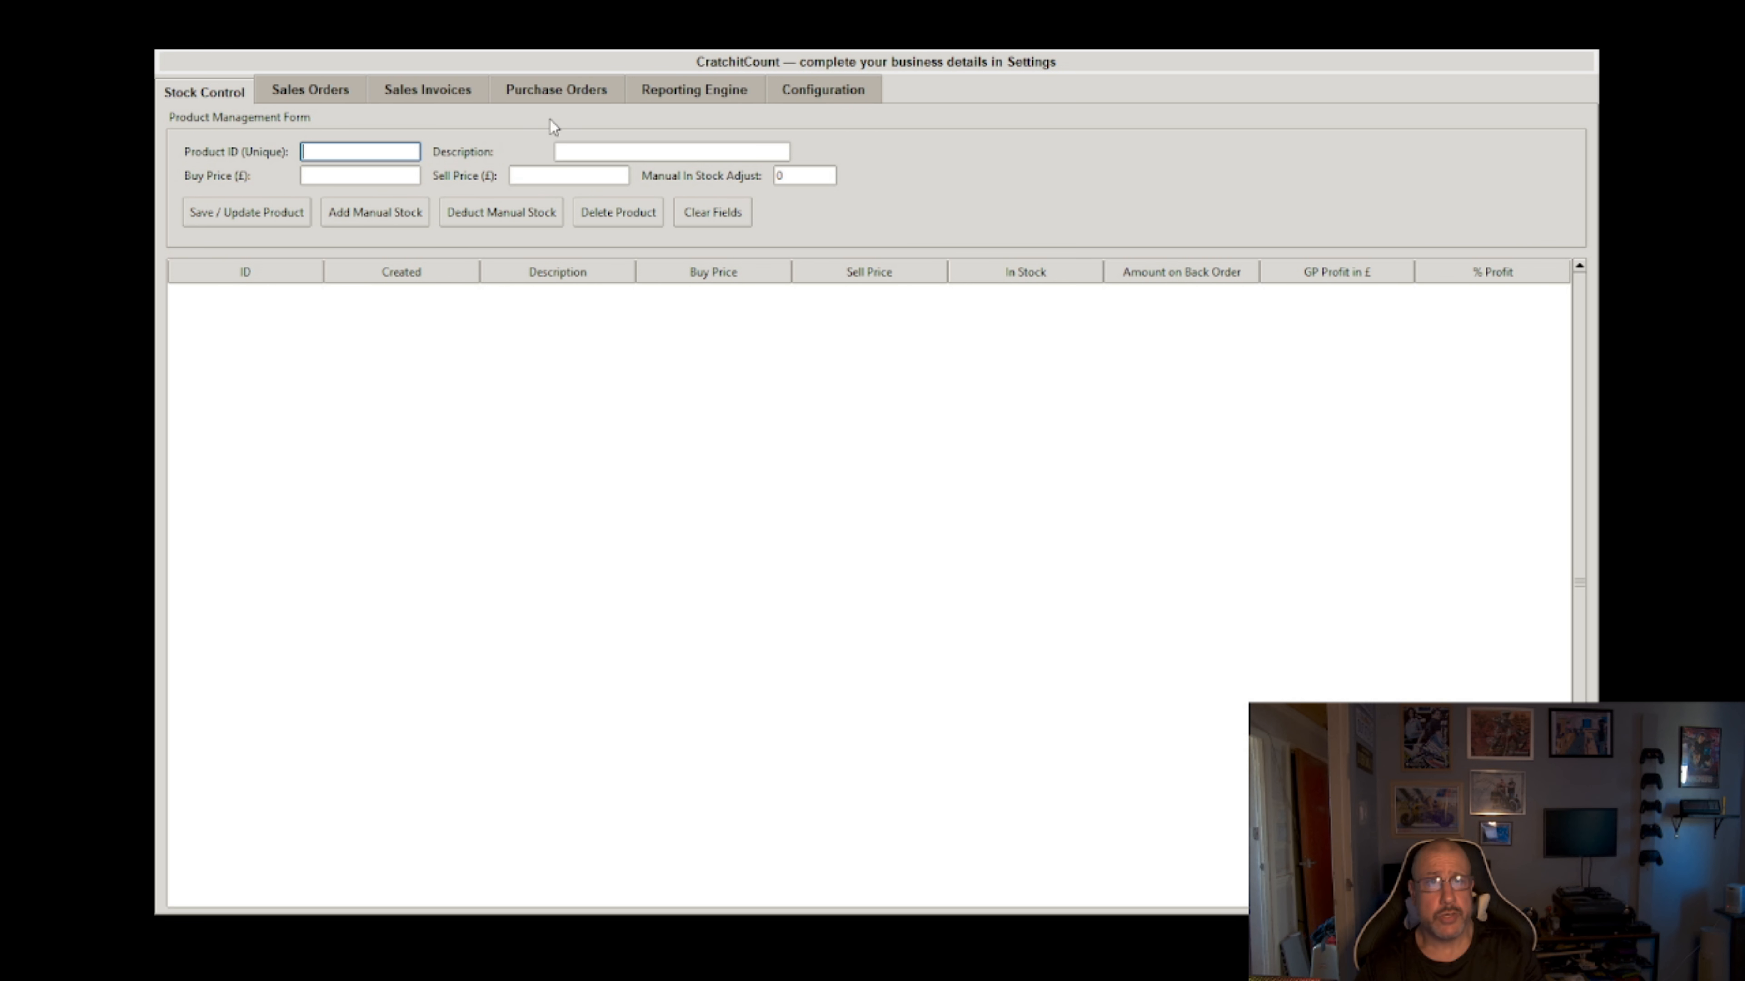